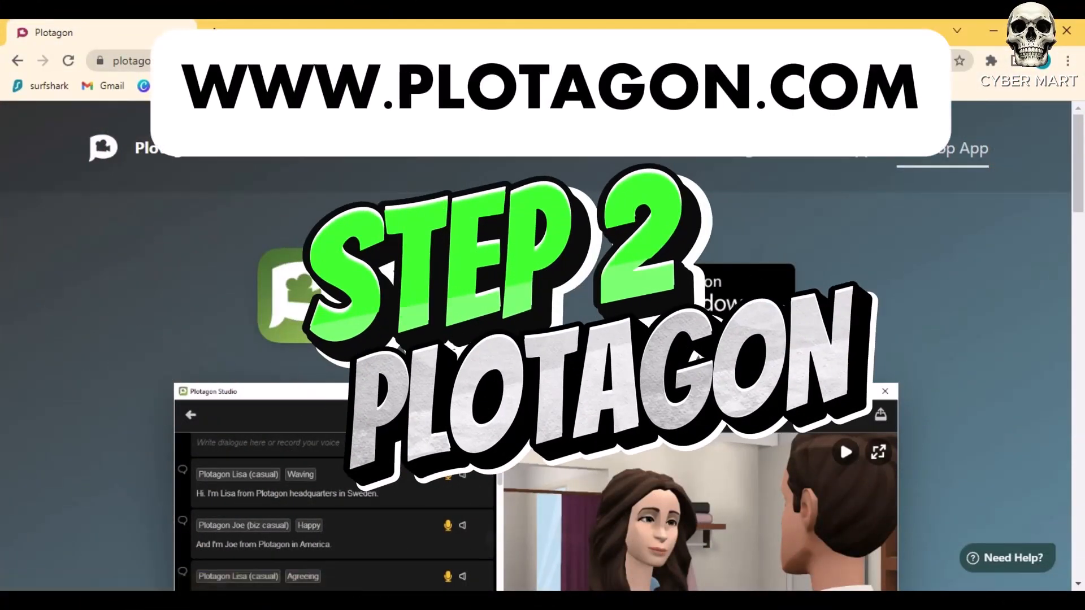
Look over the Plotagon Studio desktop app page
{"action": "scroll", "coordinate": [537, 339], "scroll_direction": "down", "scroll_amount": 2}
{"action": "scroll", "coordinate": [537, 339], "scroll_direction": "down", "scroll_amount": 2}
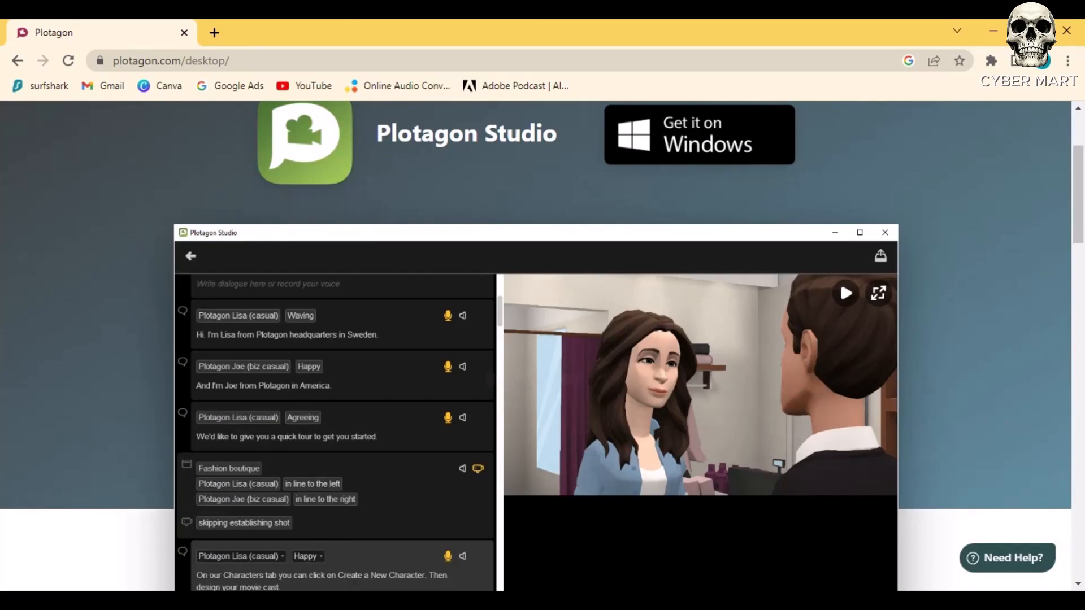
{"action": "scroll", "coordinate": [54, 457], "scroll_direction": "up", "scroll_amount": 4}
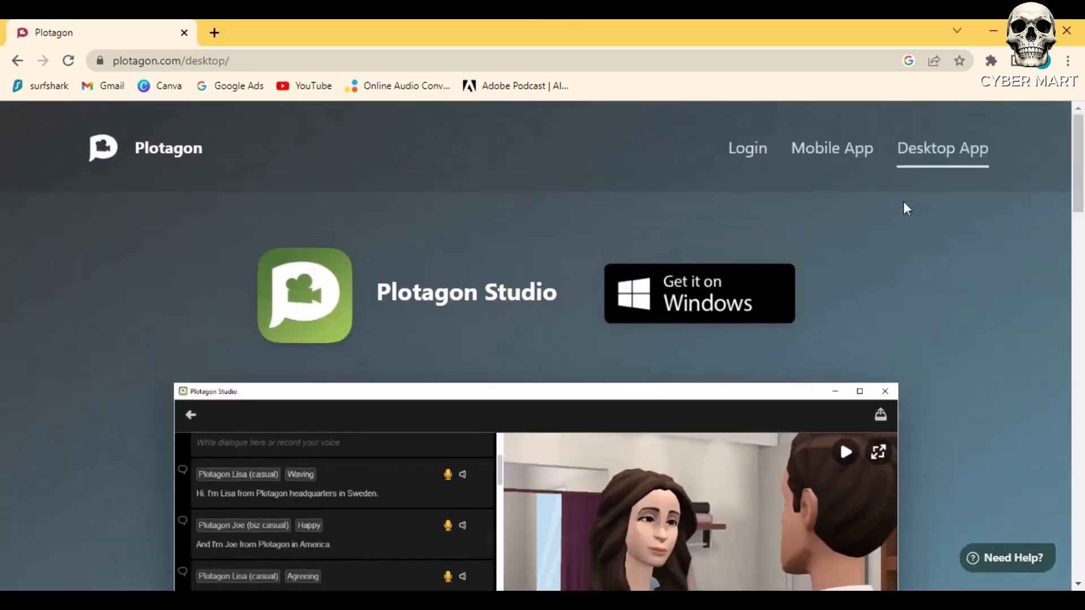
Review the Mobile App page for Plotagon Story, and return to the Desktop App page
{"action": "left_click", "coordinate": [857, 164]}
{"action": "scroll", "coordinate": [988, 299], "scroll_direction": "down", "scroll_amount": 4}
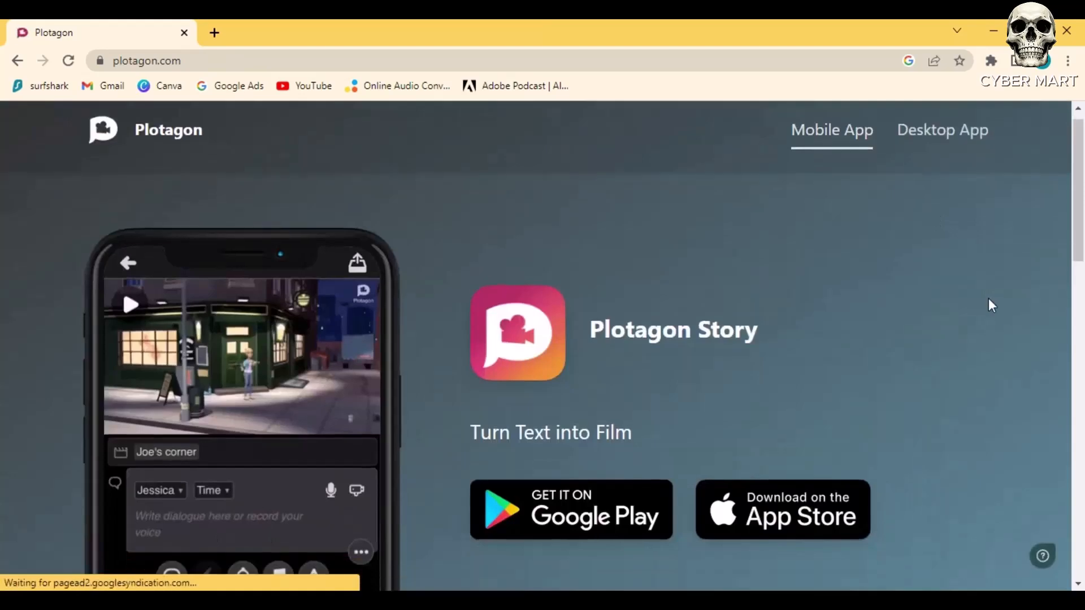
{"action": "scroll", "coordinate": [995, 317], "scroll_direction": "down", "scroll_amount": 1}
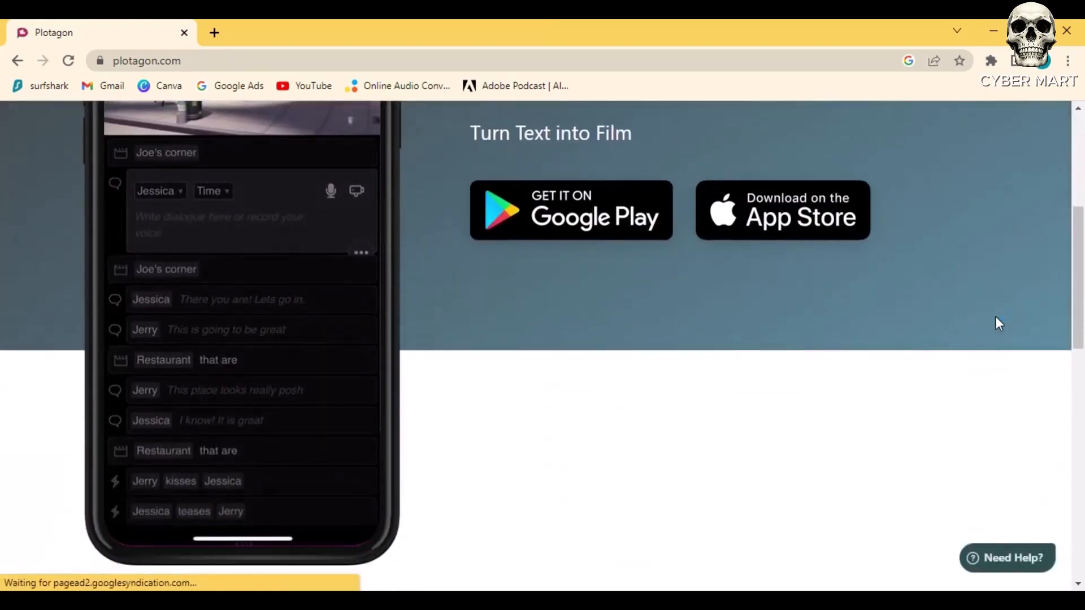
{"action": "scroll", "coordinate": [996, 316], "scroll_direction": "up", "scroll_amount": 2}
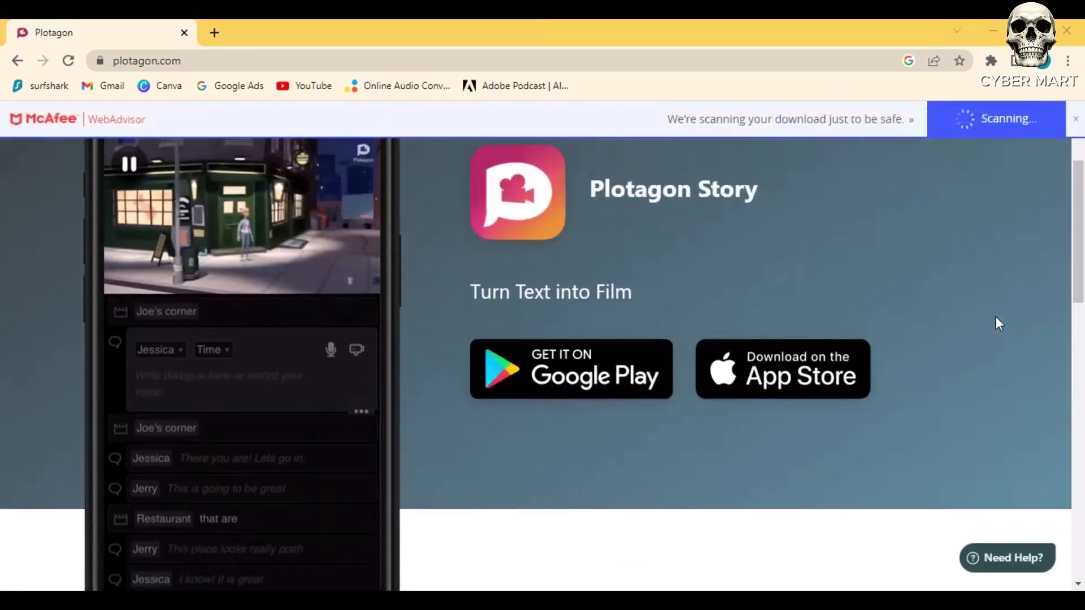
{"action": "scroll", "coordinate": [995, 316], "scroll_direction": "up", "scroll_amount": 3}
{"action": "scroll", "coordinate": [995, 317], "scroll_direction": "down", "scroll_amount": 6}
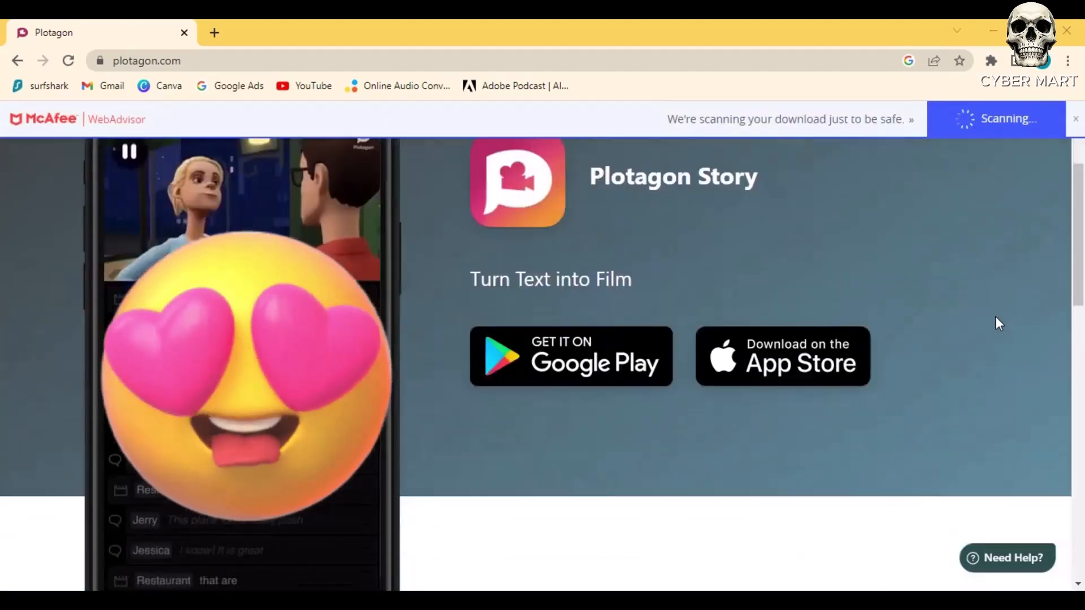
{"action": "scroll", "coordinate": [997, 320], "scroll_direction": "up", "scroll_amount": 6}
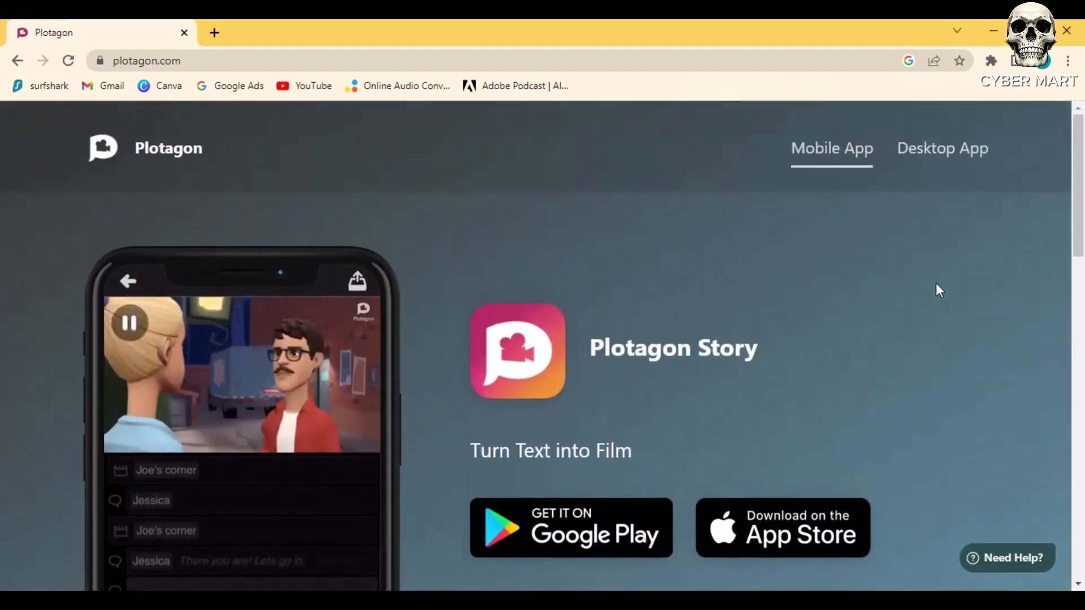
{"action": "left_click", "coordinate": [942, 153]}
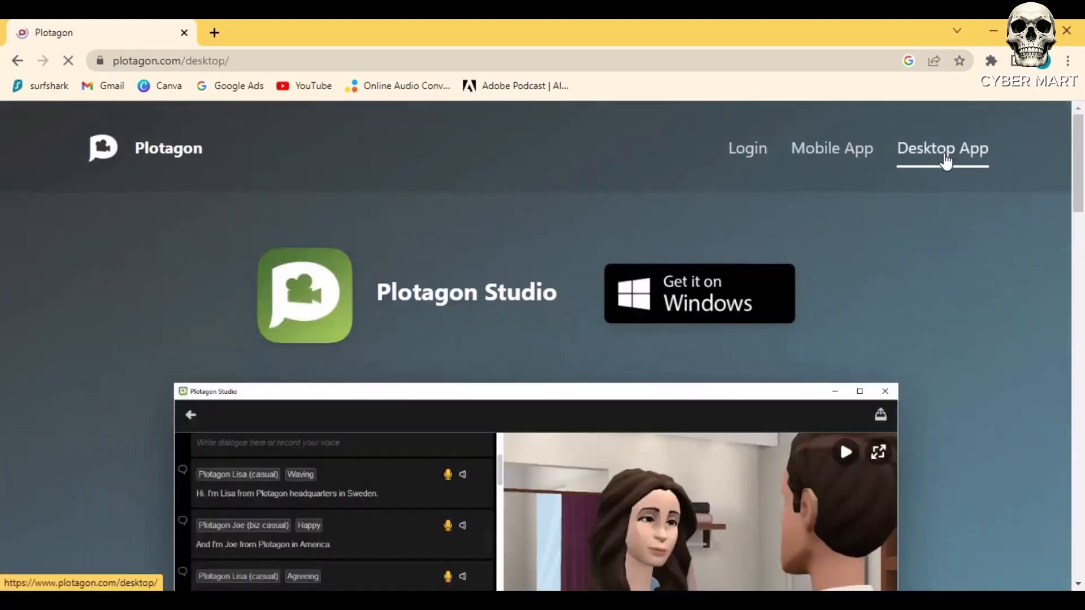
{"action": "scroll", "coordinate": [1051, 317], "scroll_direction": "down", "scroll_amount": 4}
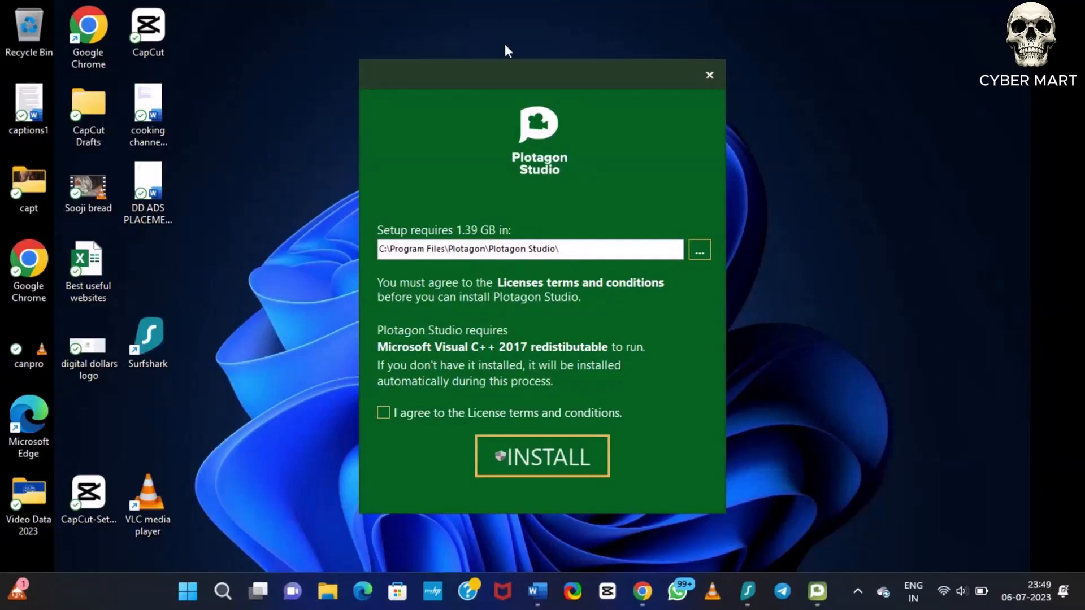
Accept the licence terms and install Plotagon Studio along with the Microsoft Visual C++ 2017 Redistributable
{"action": "left_click", "coordinate": [383, 414]}
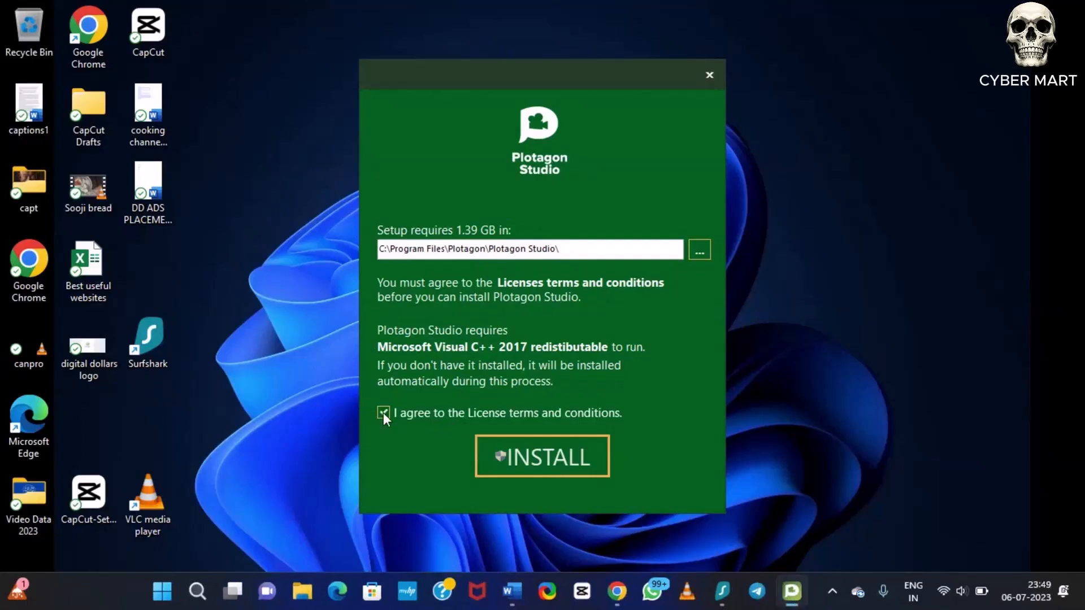
{"action": "left_click", "coordinate": [510, 454]}
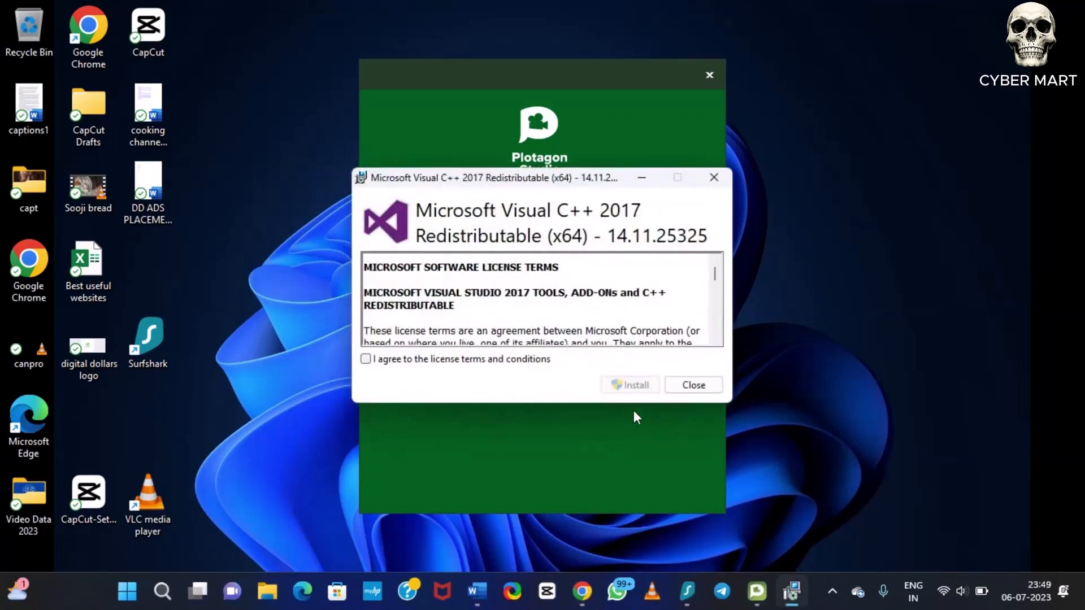
{"action": "left_click", "coordinate": [366, 359]}
{"action": "left_click", "coordinate": [627, 385]}
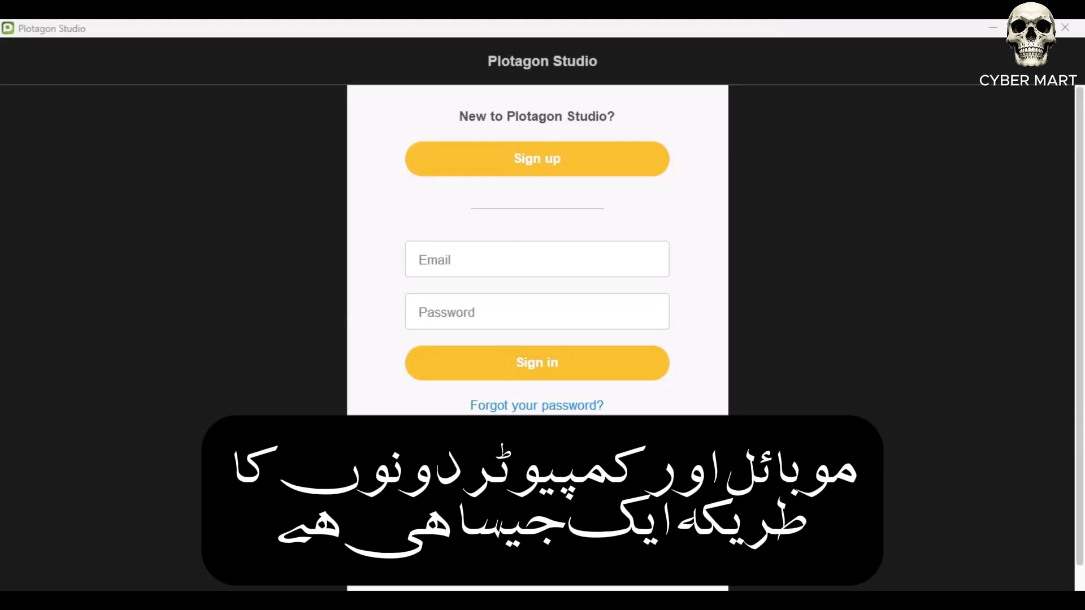
Open the sign-up form for a new Plotagon Studio account
{"action": "left_click", "coordinate": [541, 163]}
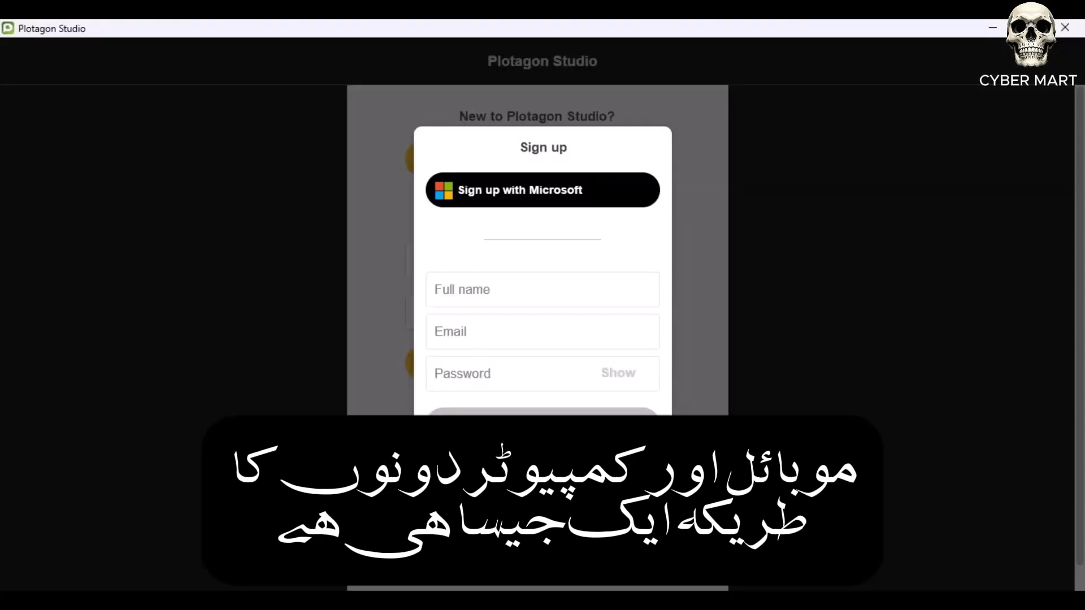
{"action": "left_click", "coordinate": [473, 515]}
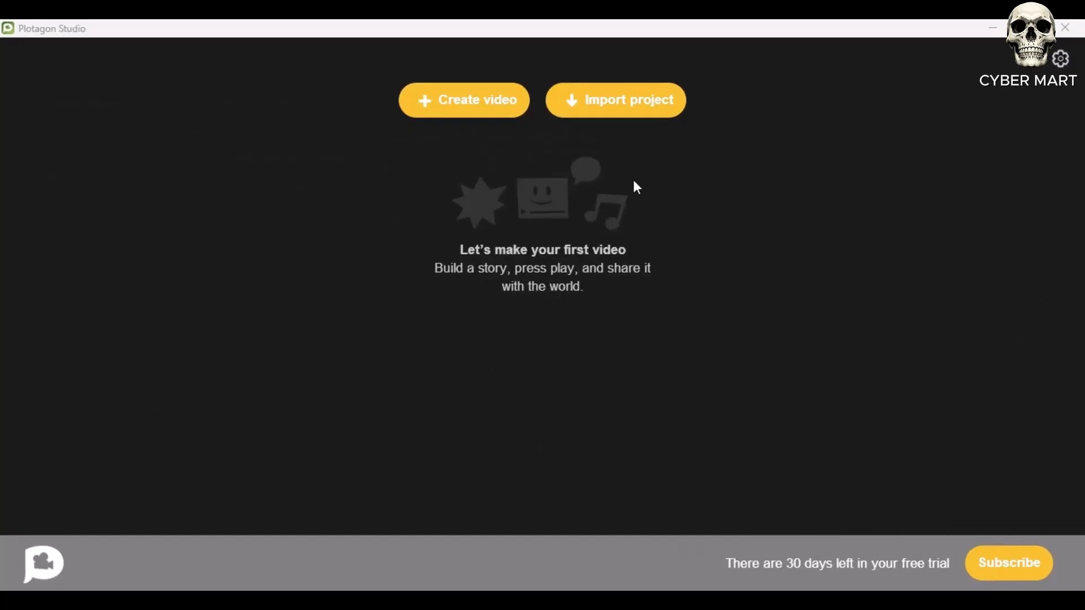
Create a new video and add an empty scene to its script
{"action": "left_click", "coordinate": [476, 116]}
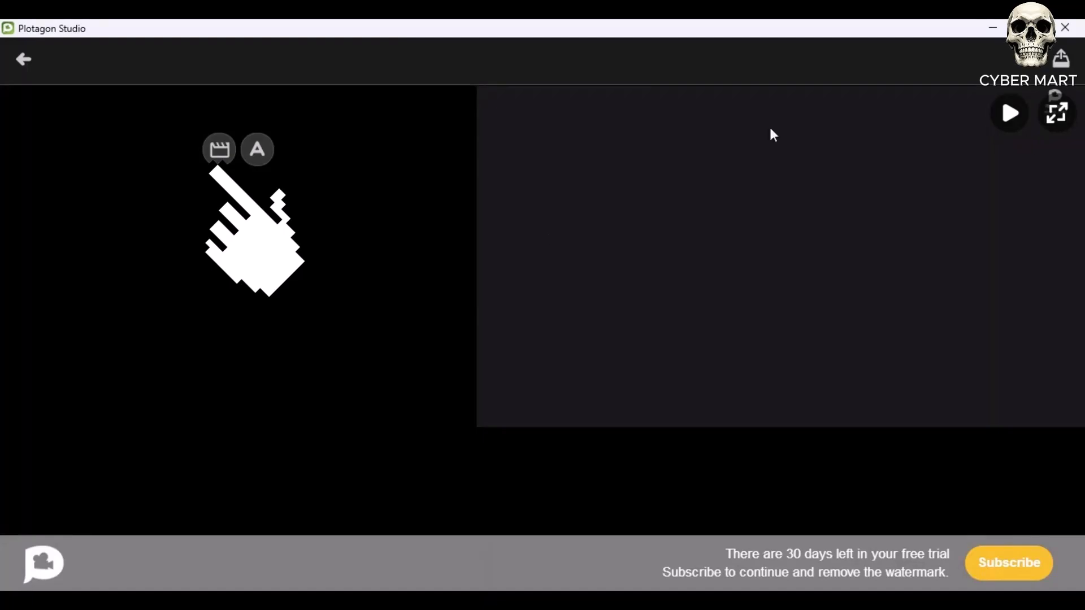
{"action": "left_click", "coordinate": [228, 151]}
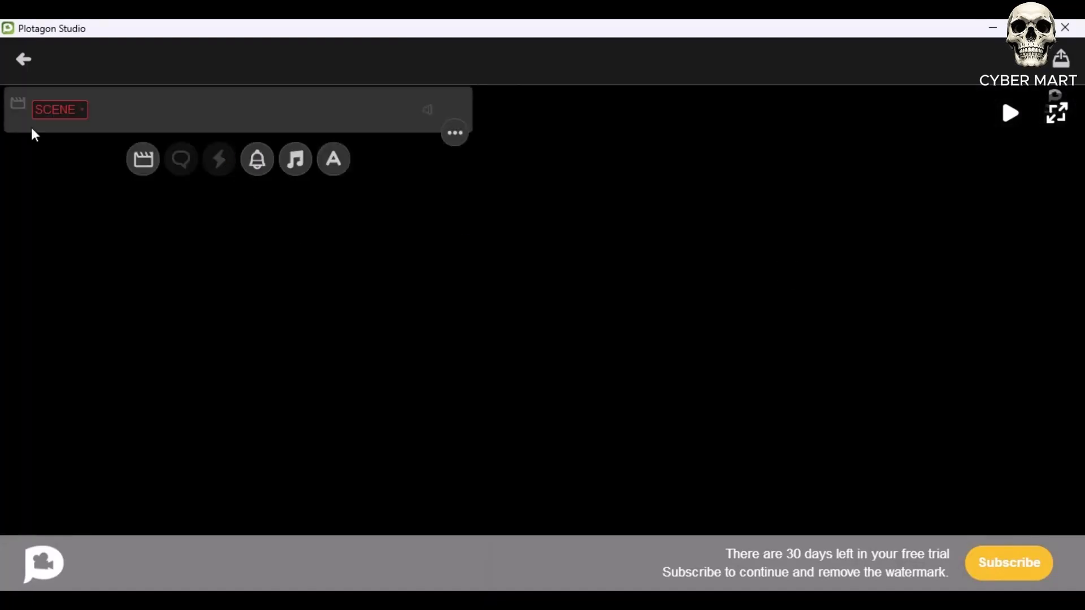
Browse the scene library and set the scene to Suburban street from the Home category
{"action": "left_click", "coordinate": [78, 110]}
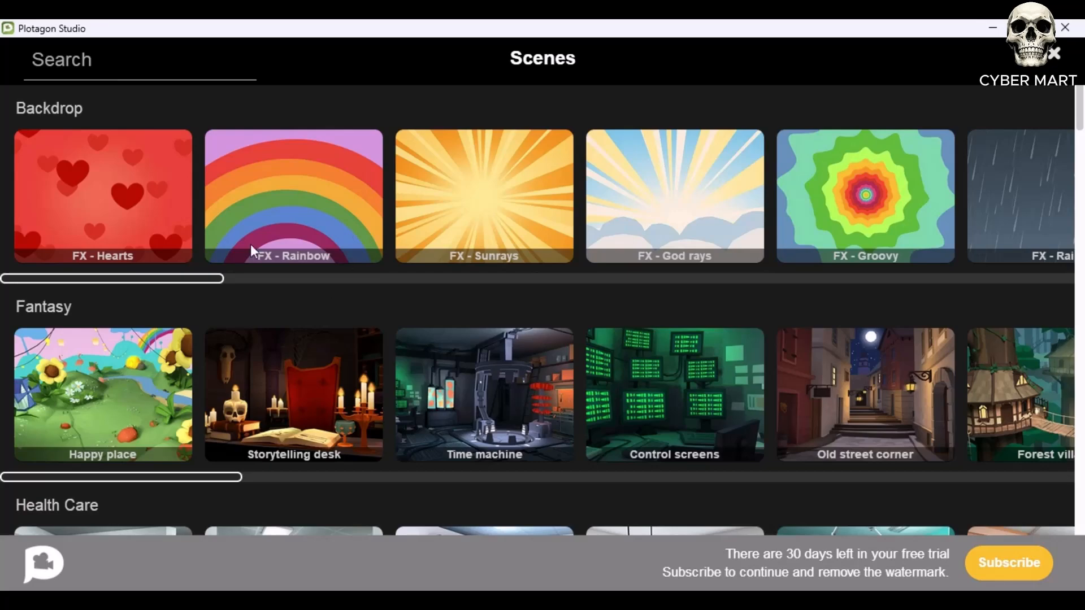
{"action": "scroll", "coordinate": [442, 256], "scroll_direction": "down", "scroll_amount": 5}
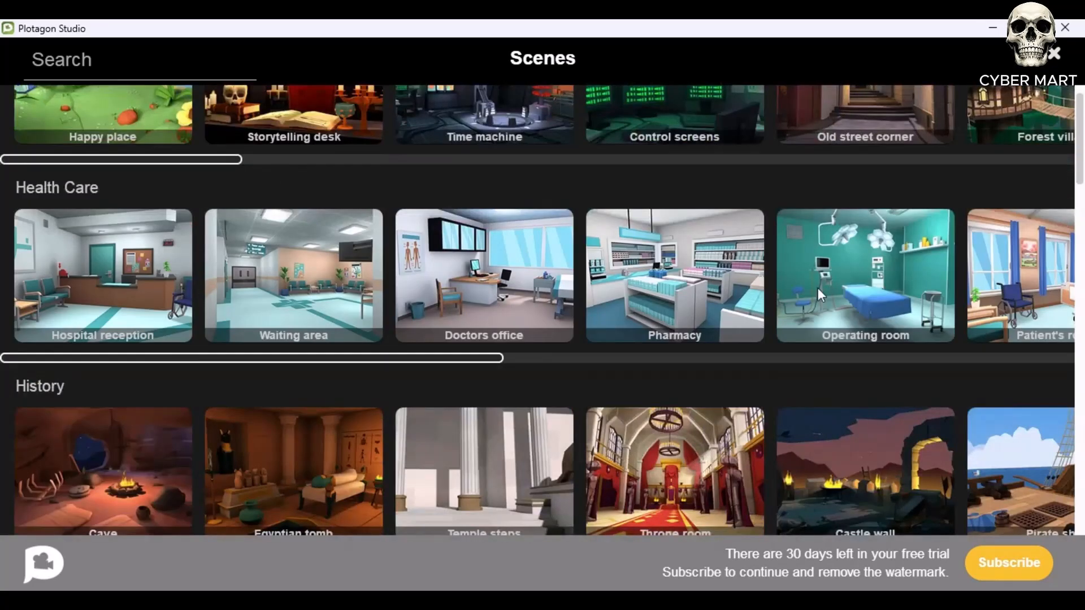
{"action": "scroll", "coordinate": [819, 287], "scroll_direction": "down", "scroll_amount": 3}
{"action": "scroll", "coordinate": [361, 288], "scroll_direction": "down", "scroll_amount": 2}
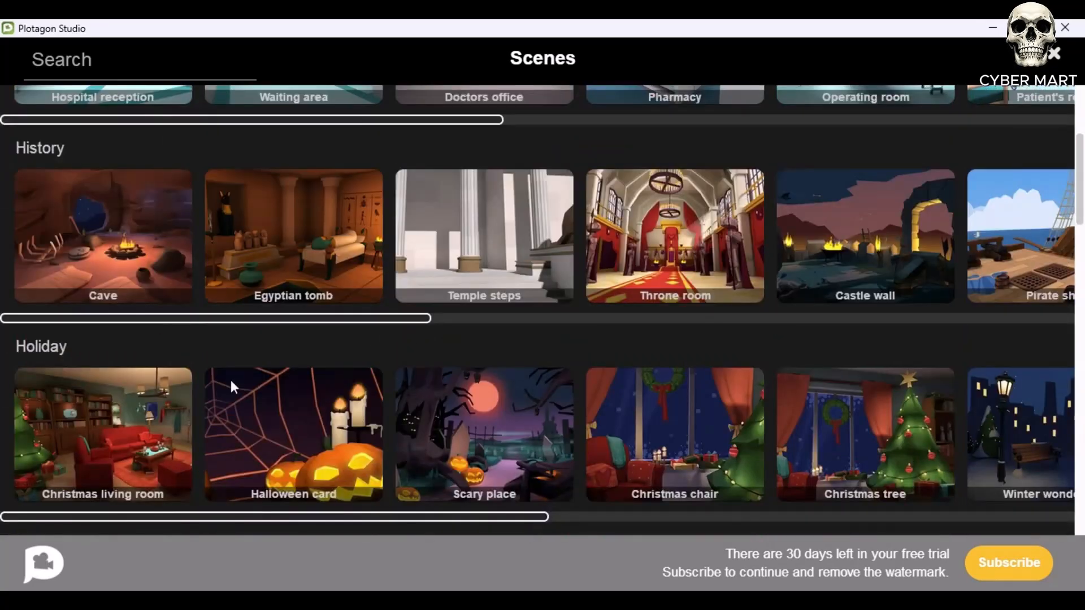
{"action": "scroll", "coordinate": [390, 351], "scroll_direction": "down", "scroll_amount": 3}
{"action": "scroll", "coordinate": [418, 366], "scroll_direction": "down", "scroll_amount": 5}
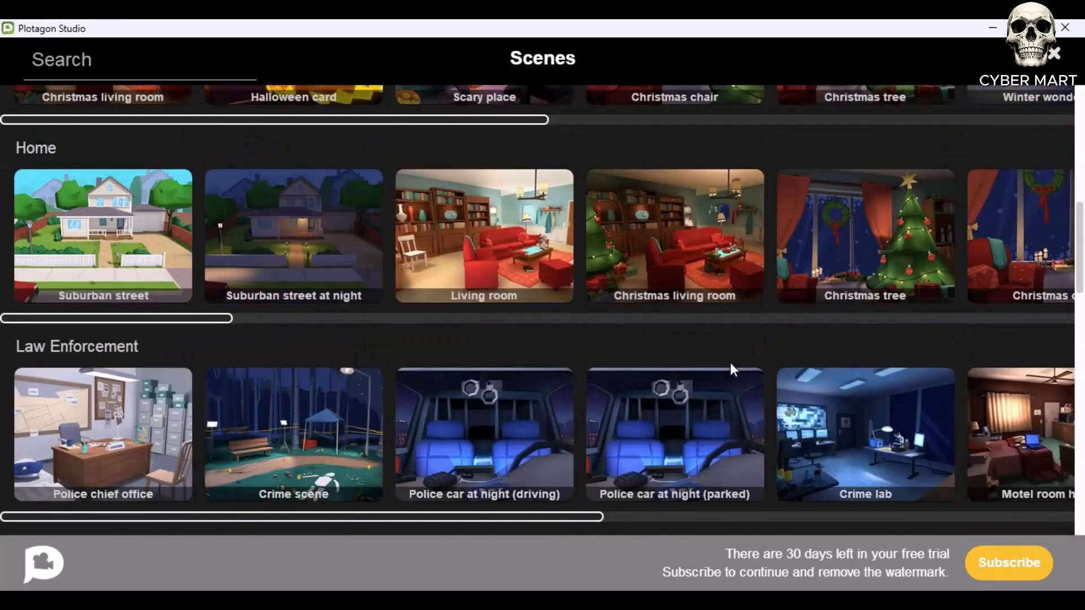
{"action": "scroll", "coordinate": [578, 370], "scroll_direction": "down", "scroll_amount": 4}
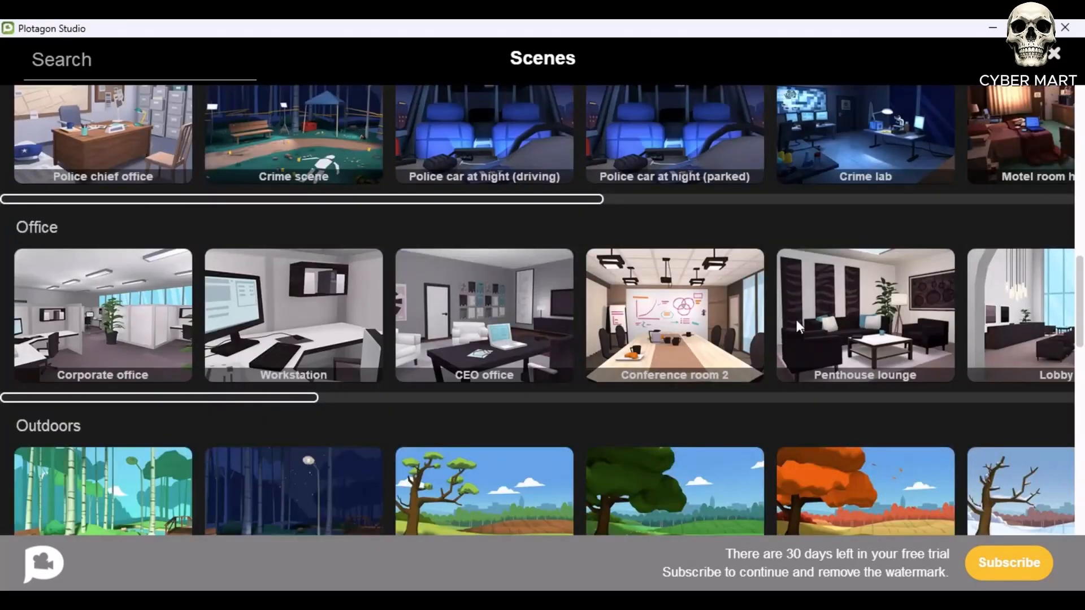
{"action": "scroll", "coordinate": [681, 338], "scroll_direction": "down", "scroll_amount": 3}
{"action": "scroll", "coordinate": [729, 369], "scroll_direction": "down", "scroll_amount": 6}
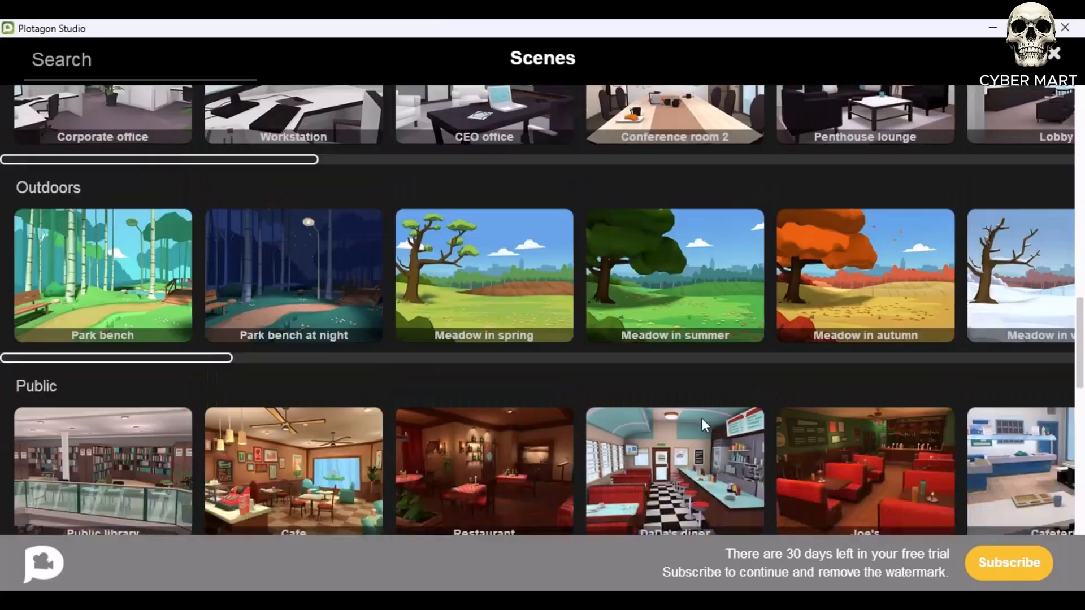
{"action": "scroll", "coordinate": [438, 371], "scroll_direction": "down", "scroll_amount": 1}
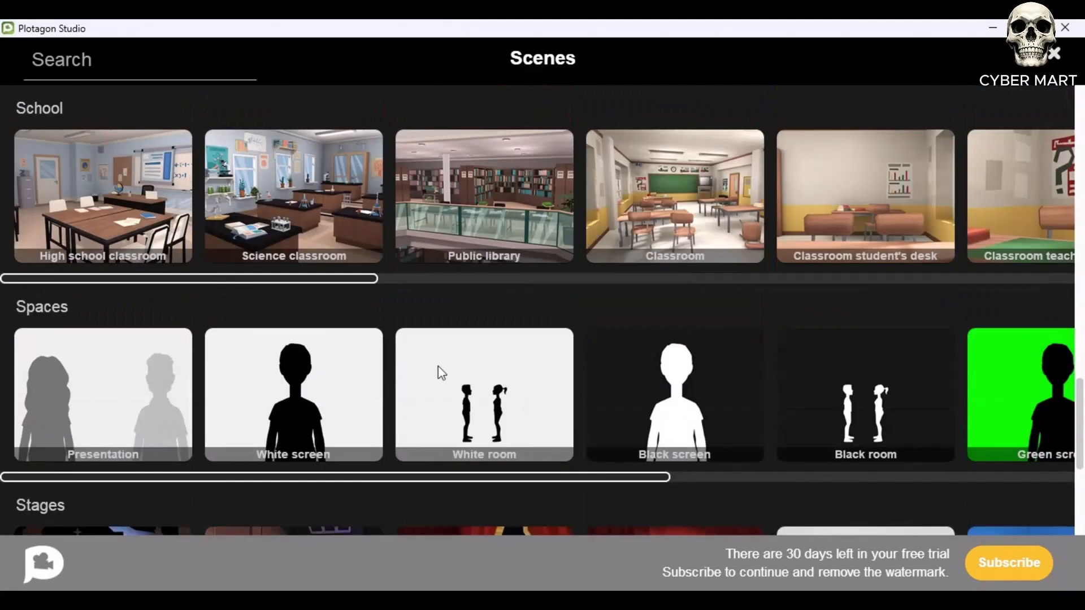
{"action": "scroll", "coordinate": [438, 370], "scroll_direction": "up", "scroll_amount": 1}
{"action": "scroll", "coordinate": [352, 293], "scroll_direction": "down", "scroll_amount": 6}
{"action": "scroll", "coordinate": [542, 422], "scroll_direction": "down", "scroll_amount": 15}
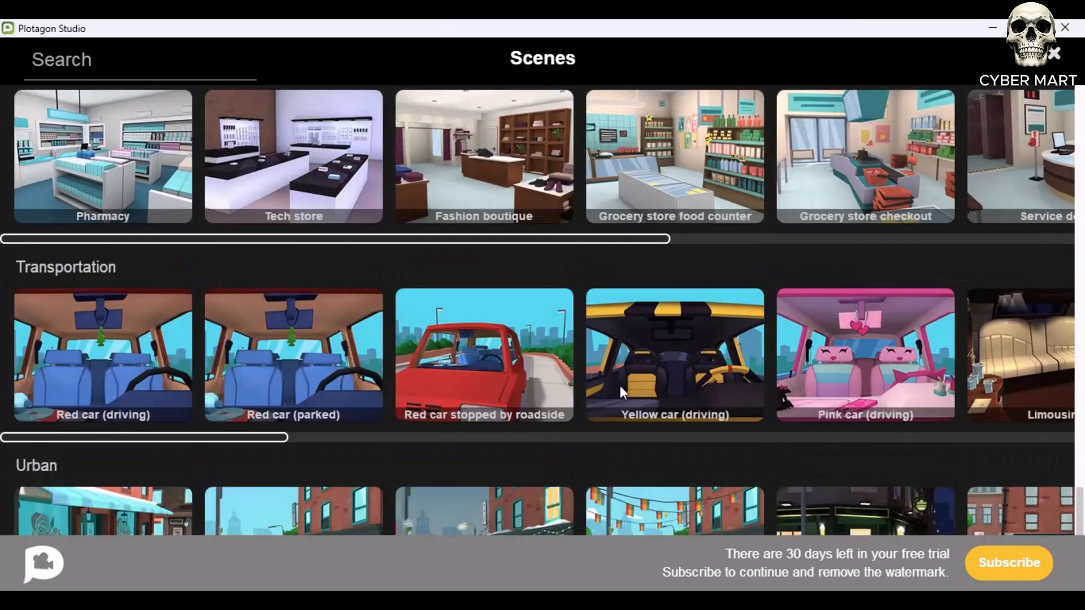
{"action": "scroll", "coordinate": [802, 371], "scroll_direction": "up", "scroll_amount": 3}
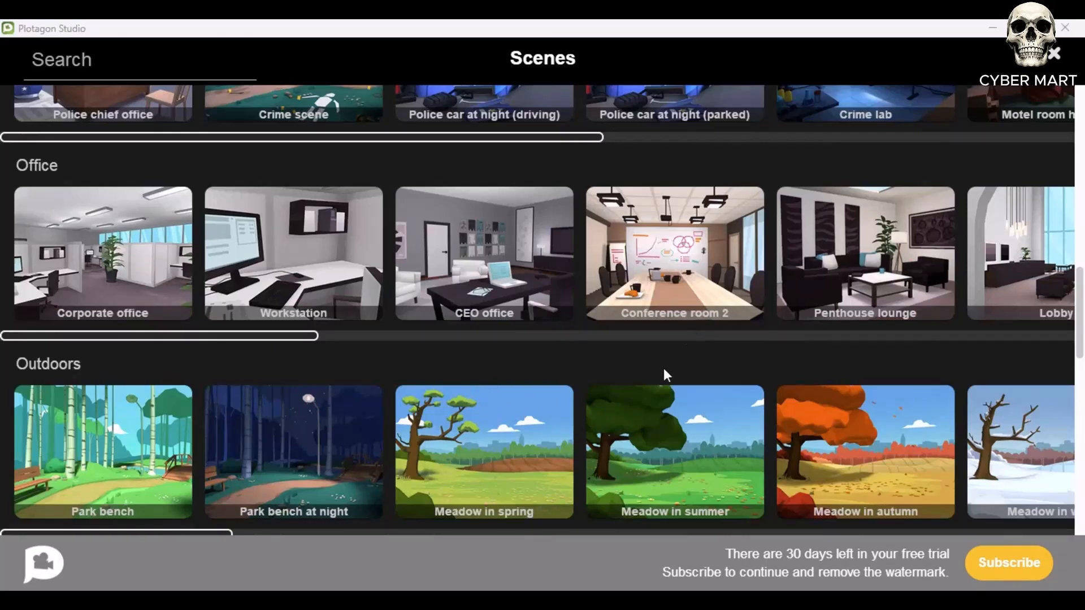
{"action": "scroll", "coordinate": [613, 382], "scroll_direction": "up", "scroll_amount": 5}
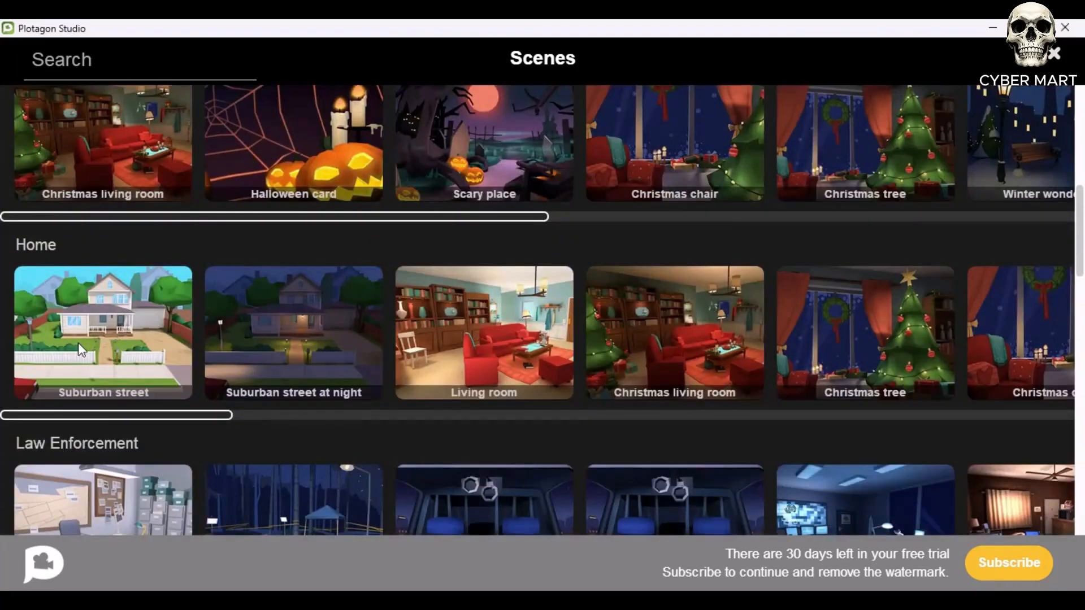
{"action": "left_click", "coordinate": [78, 342]}
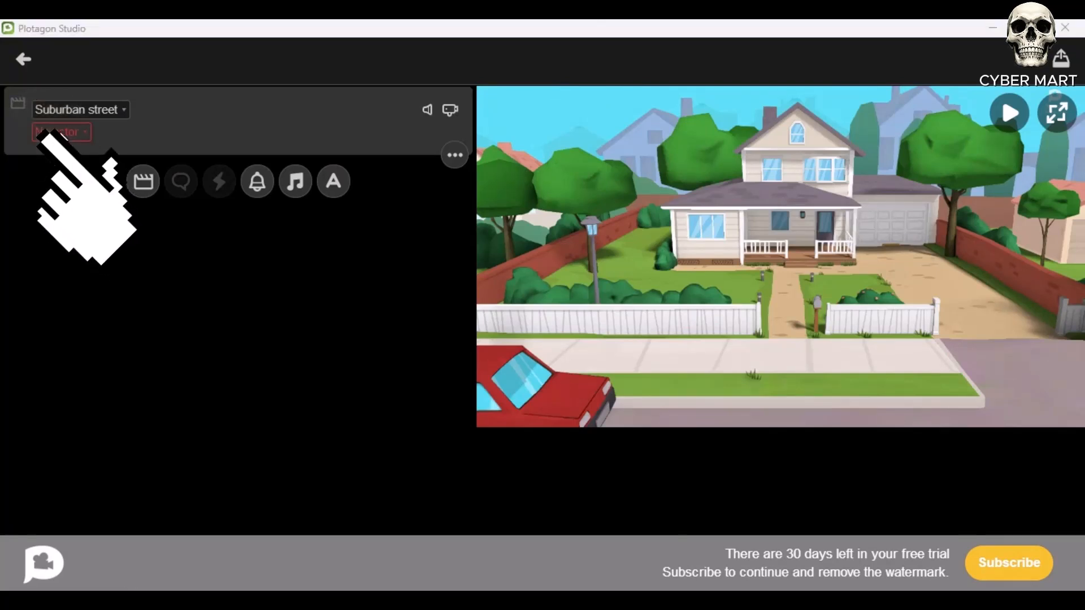
Browse the character library and assign Damien as the scene's first actor
{"action": "left_click", "coordinate": [80, 136]}
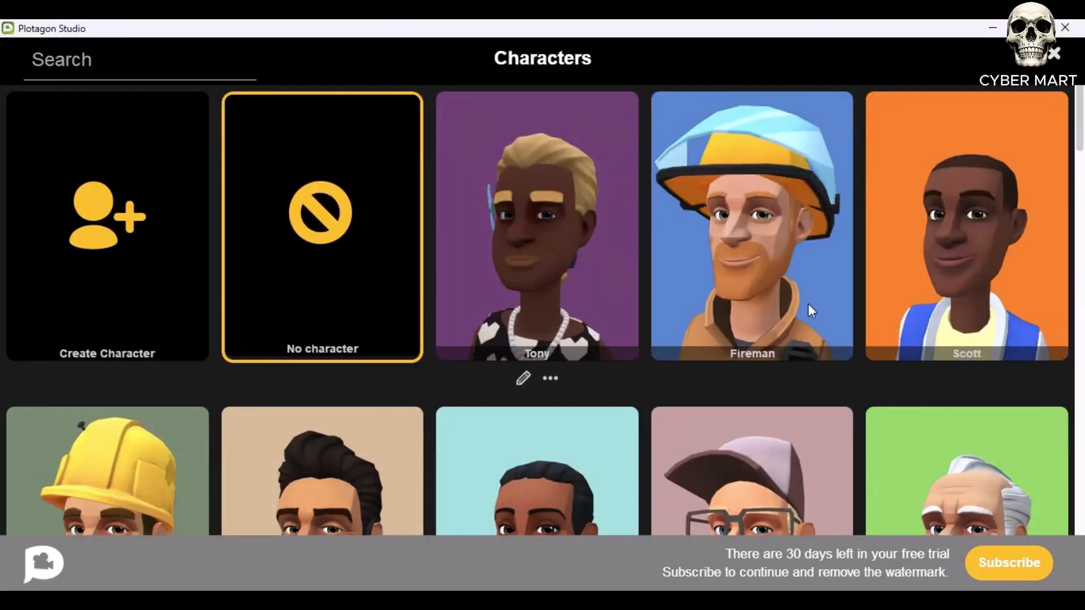
{"action": "scroll", "coordinate": [808, 304], "scroll_direction": "down", "scroll_amount": 4}
{"action": "scroll", "coordinate": [809, 304], "scroll_direction": "up", "scroll_amount": 4}
{"action": "scroll", "coordinate": [758, 282], "scroll_direction": "down", "scroll_amount": 10}
{"action": "scroll", "coordinate": [755, 276], "scroll_direction": "down", "scroll_amount": 3}
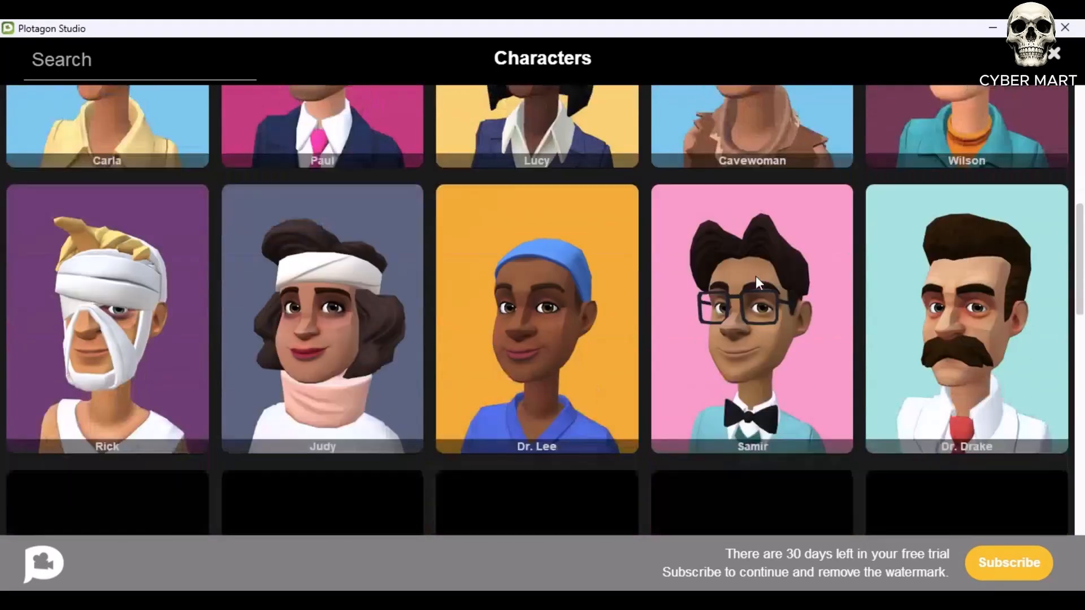
{"action": "scroll", "coordinate": [419, 293], "scroll_direction": "down", "scroll_amount": 2}
{"action": "scroll", "coordinate": [419, 293], "scroll_direction": "down", "scroll_amount": 3}
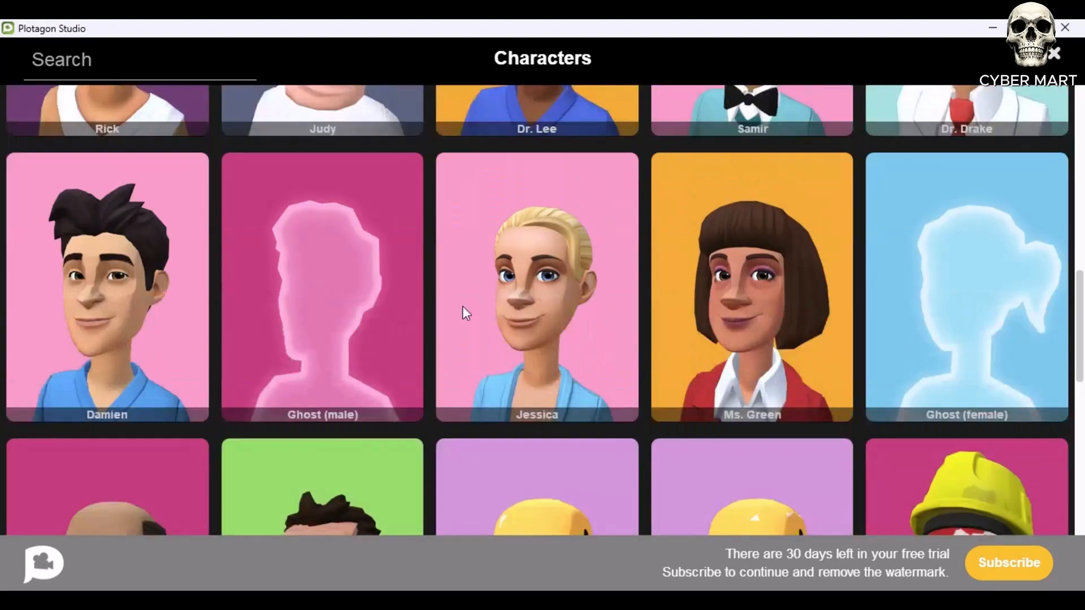
{"action": "left_click", "coordinate": [72, 303]}
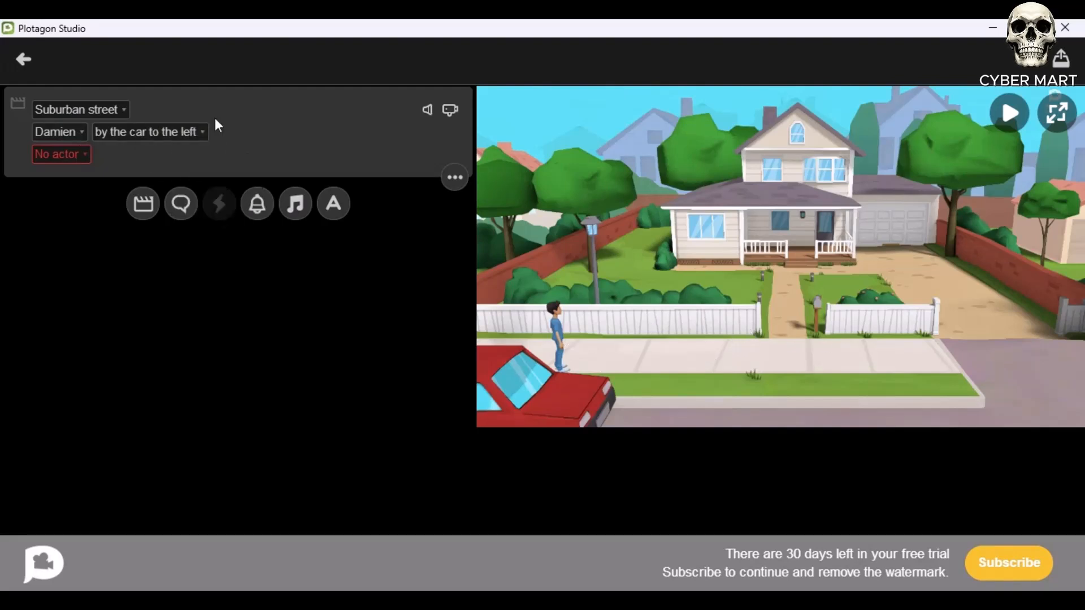
Try Damien at Car (right), and place him at Door (left) instead
{"action": "left_click", "coordinate": [195, 138]}
{"action": "left_click", "coordinate": [180, 184]}
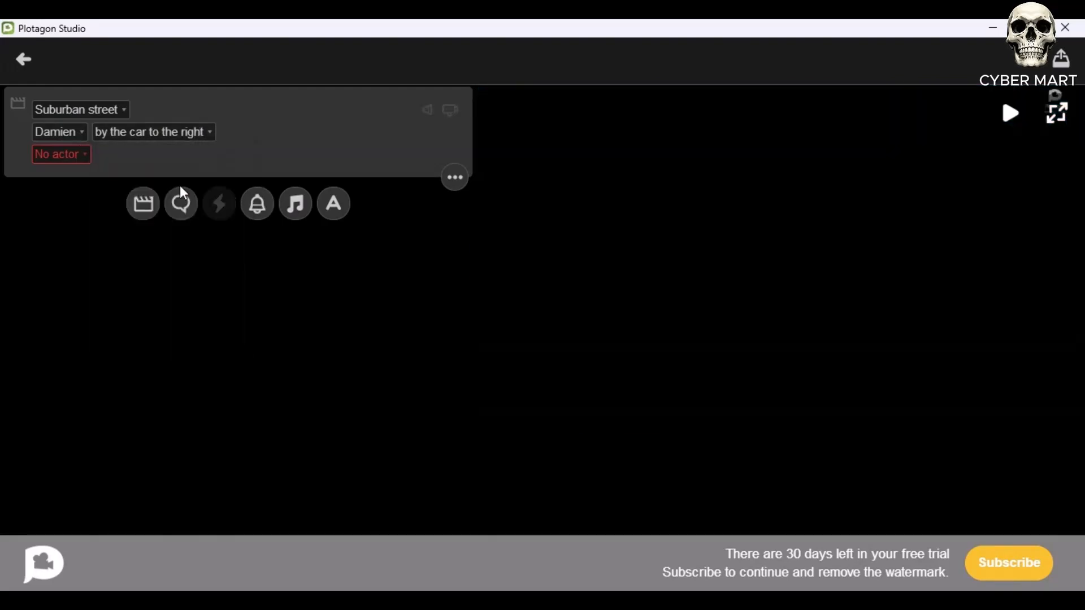
{"action": "left_click", "coordinate": [164, 133]}
{"action": "left_click", "coordinate": [143, 205]}
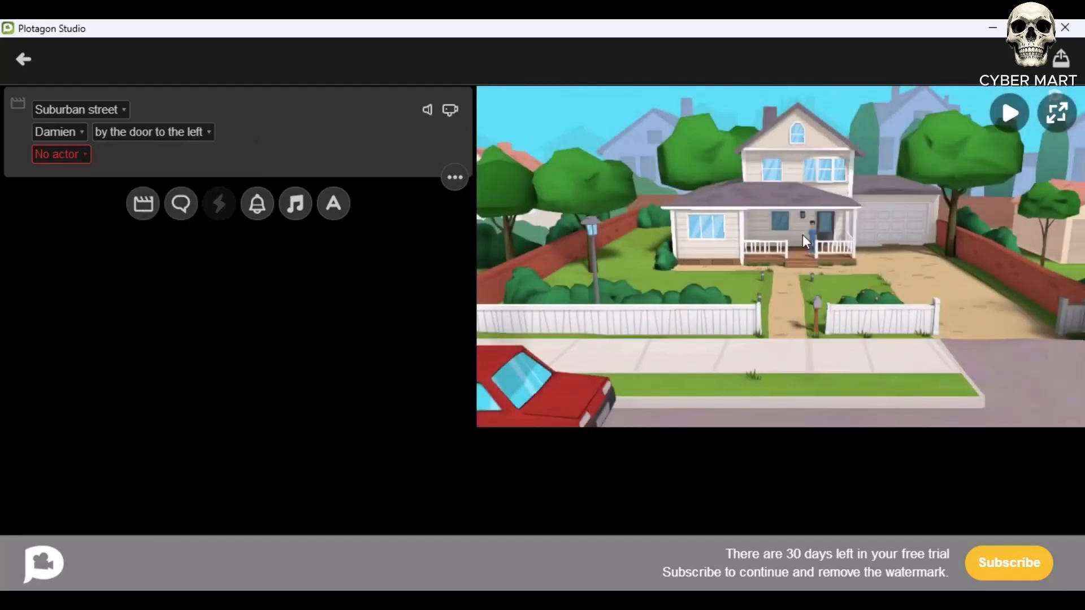
Try Damien at Door (right), and move him back to Door (left)
{"action": "left_click", "coordinate": [151, 130]}
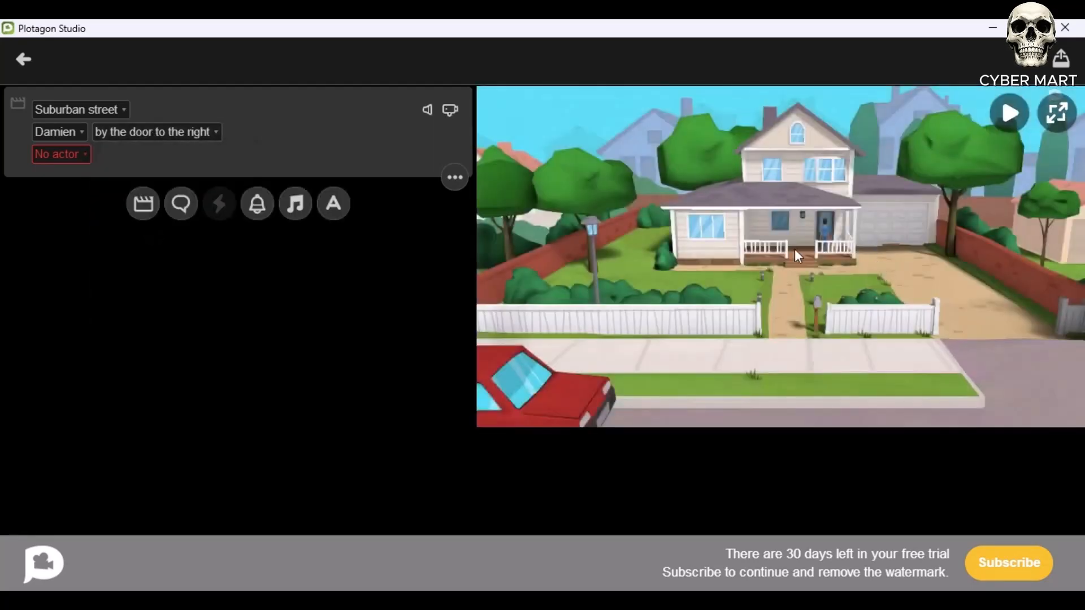
{"action": "left_click", "coordinate": [158, 131]}
{"action": "left_click", "coordinate": [130, 208]}
Move Damien to Grass, try him at Mailbox, and place him back on Grass
{"action": "left_click", "coordinate": [166, 132]}
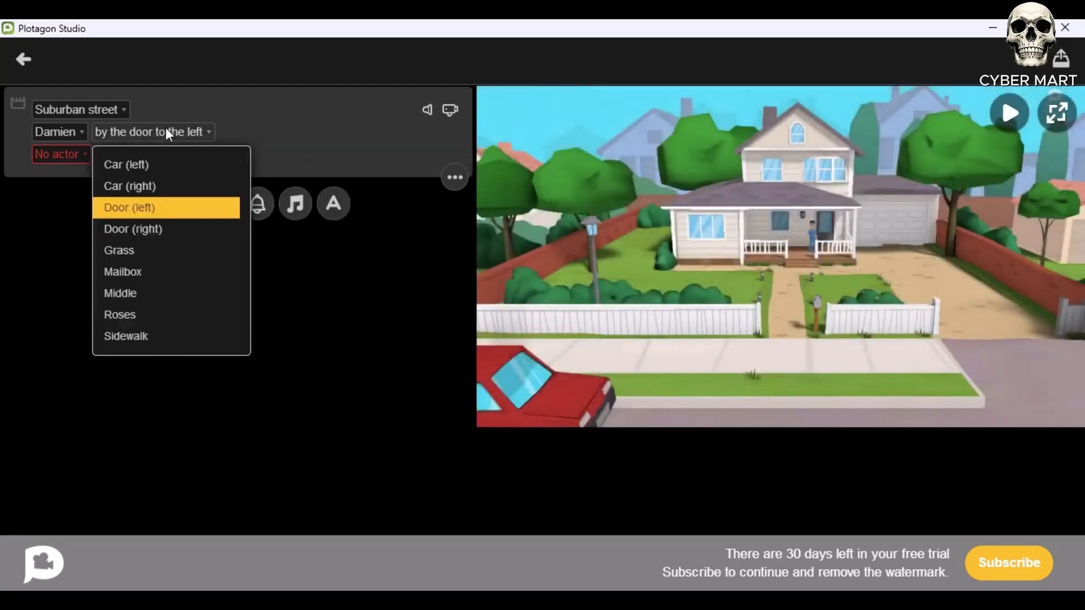
{"action": "left_click", "coordinate": [171, 250]}
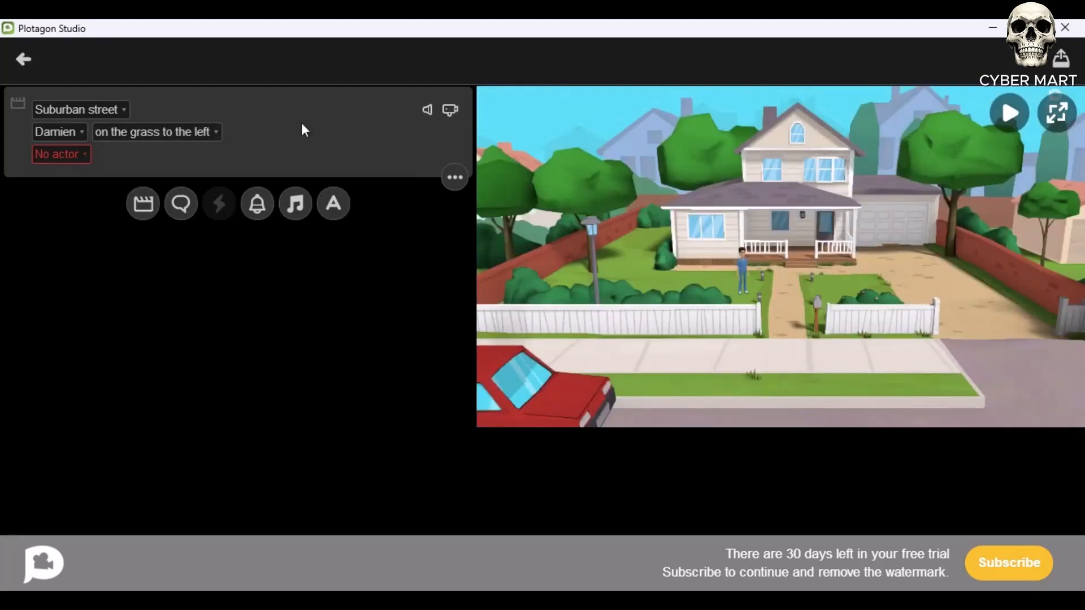
{"action": "left_click", "coordinate": [181, 131]}
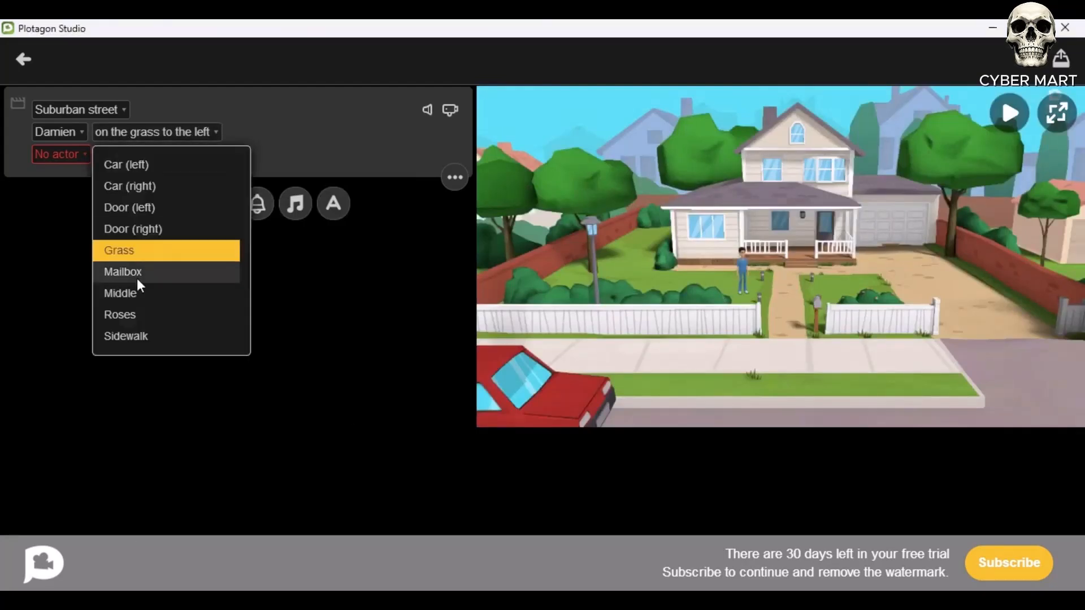
{"action": "left_click", "coordinate": [137, 278]}
{"action": "left_click", "coordinate": [120, 137]}
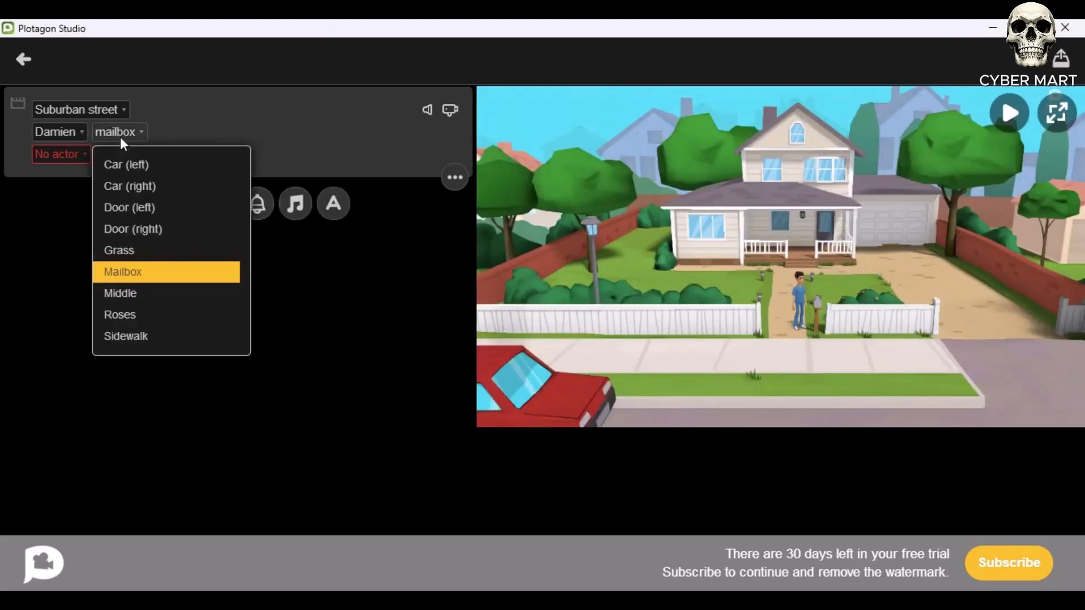
{"action": "left_click", "coordinate": [131, 249]}
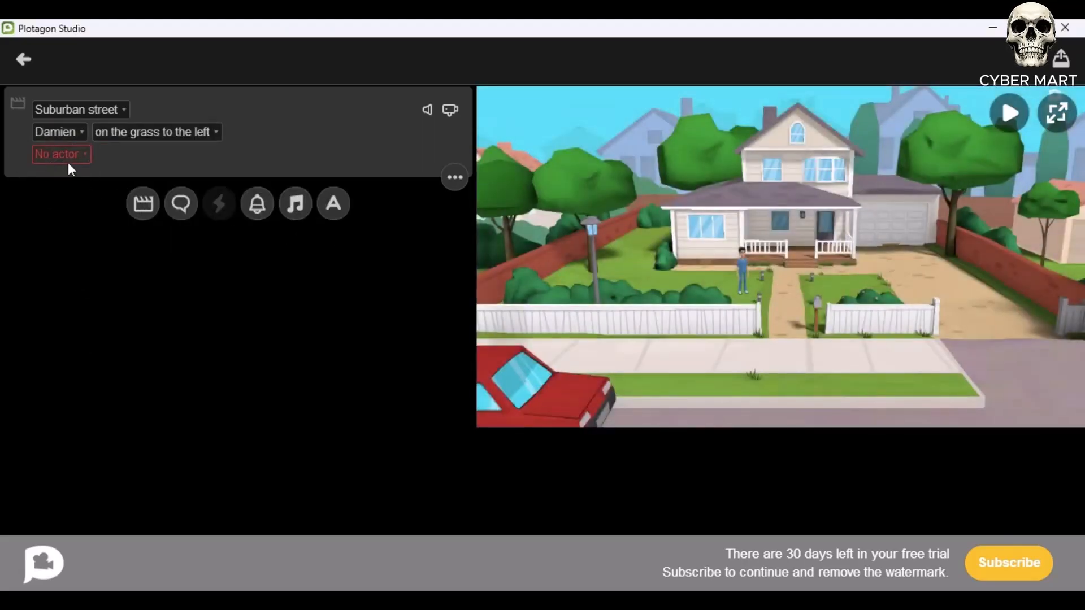
Assign Ms. Green as the scene's second actor and place her at Mailbox
{"action": "left_click", "coordinate": [62, 155]}
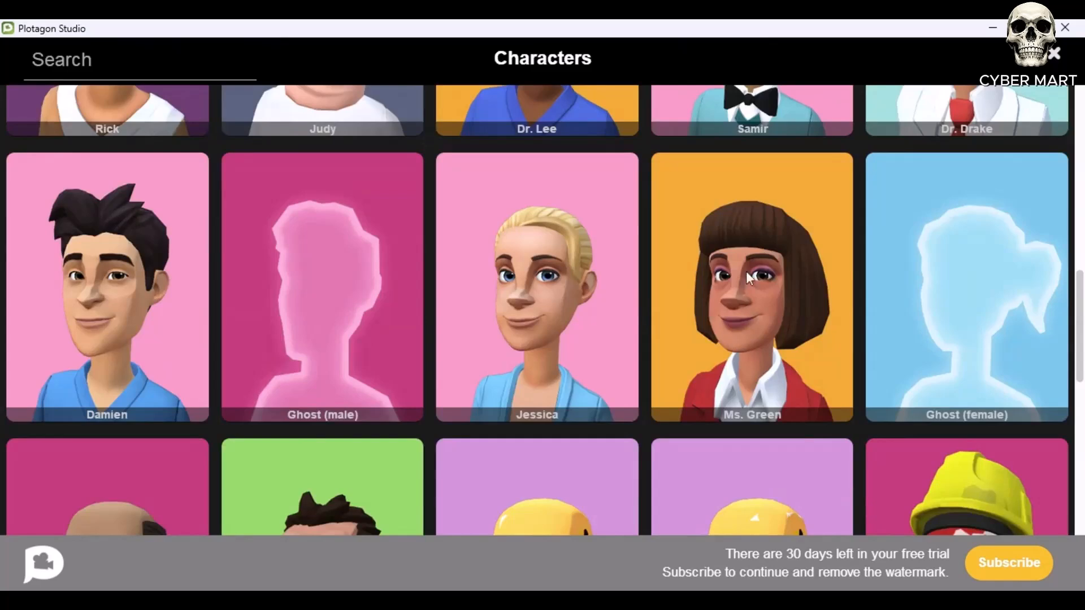
{"action": "left_click", "coordinate": [764, 305]}
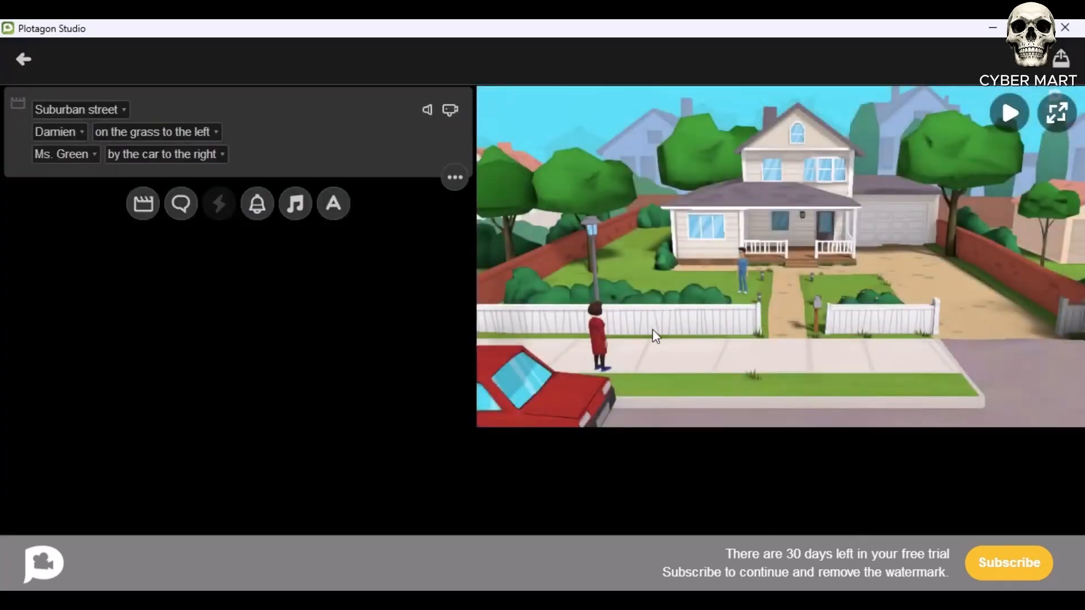
{"action": "left_click", "coordinate": [169, 155]}
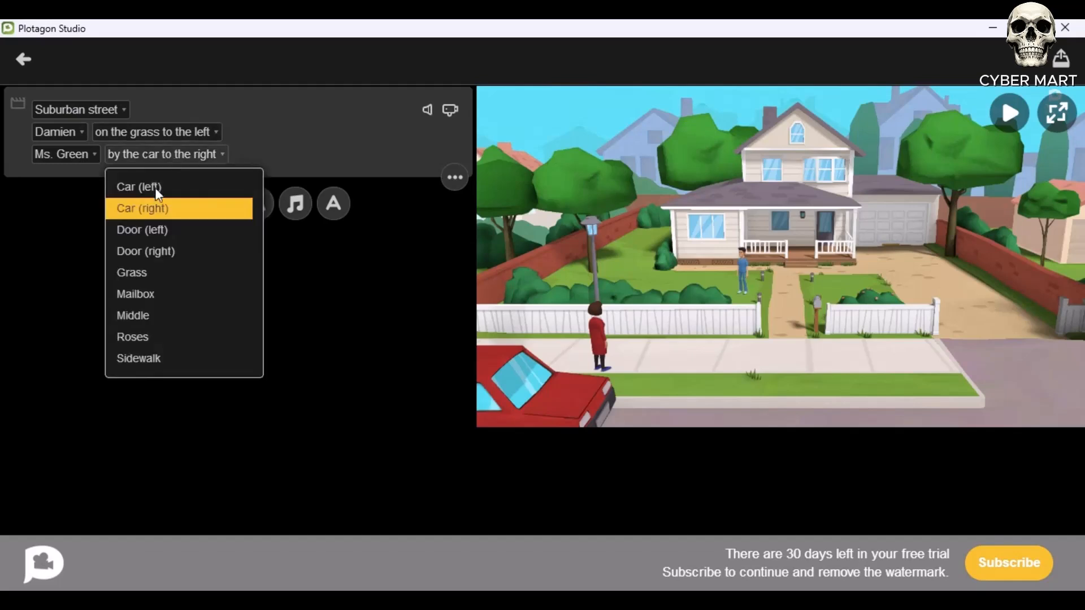
{"action": "left_click", "coordinate": [152, 294]}
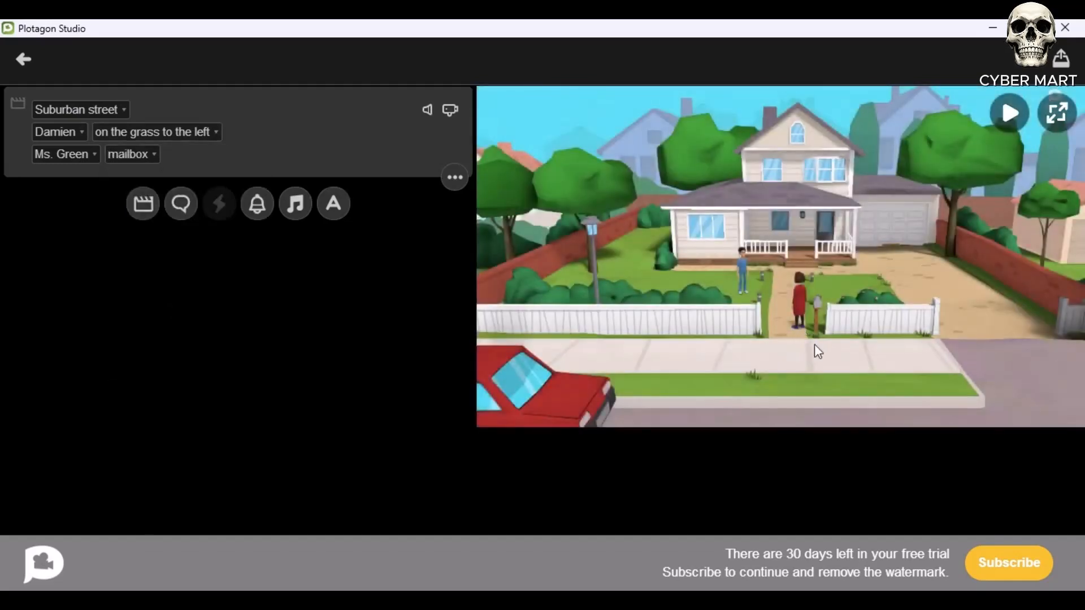
{"action": "left_click", "coordinate": [146, 152]}
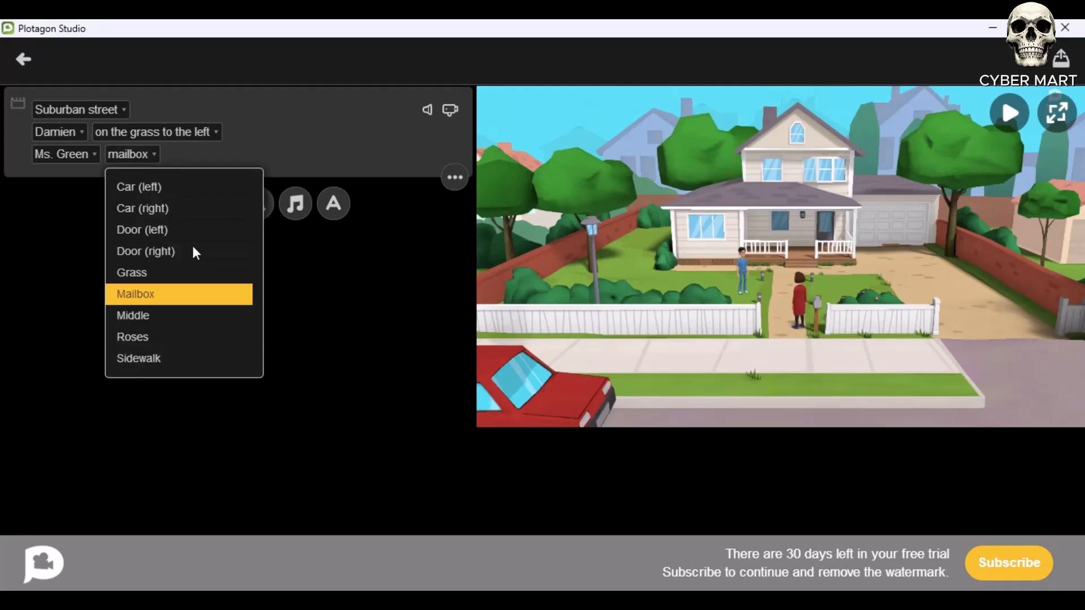
{"action": "left_click", "coordinate": [357, 290]}
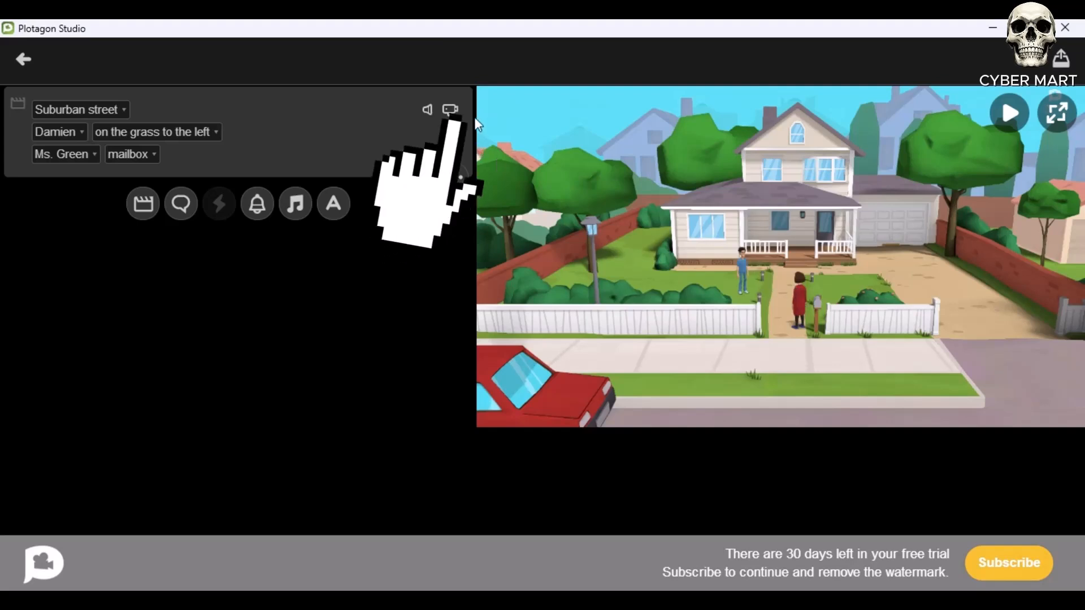
Add a camera setting to the scene, preview it as an establishing shot, and change the camera to moving right
{"action": "left_click", "coordinate": [449, 108]}
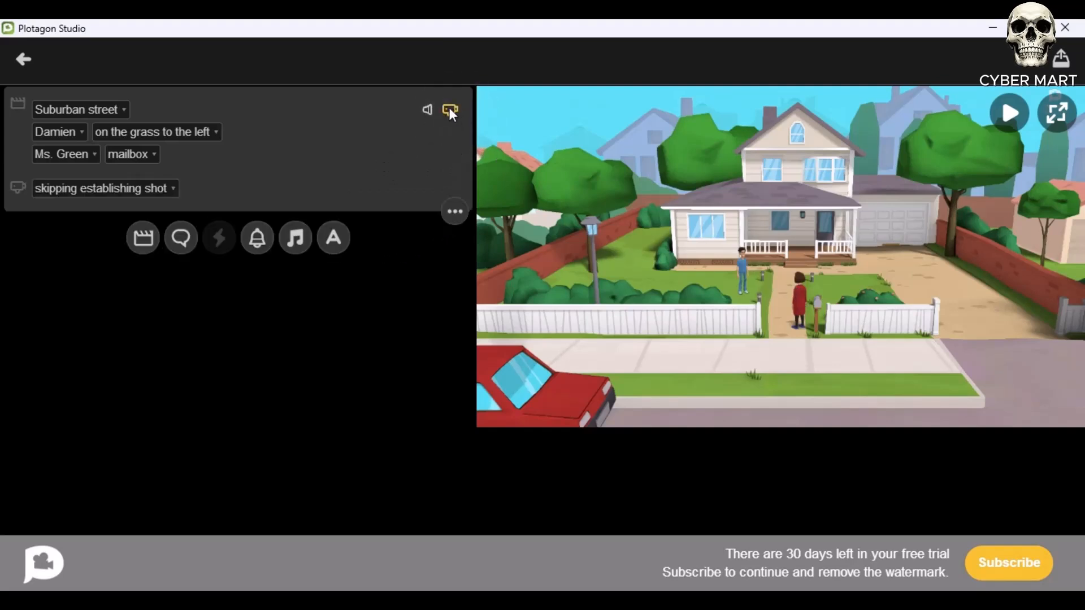
{"action": "left_click", "coordinate": [142, 190]}
{"action": "left_click", "coordinate": [112, 243]}
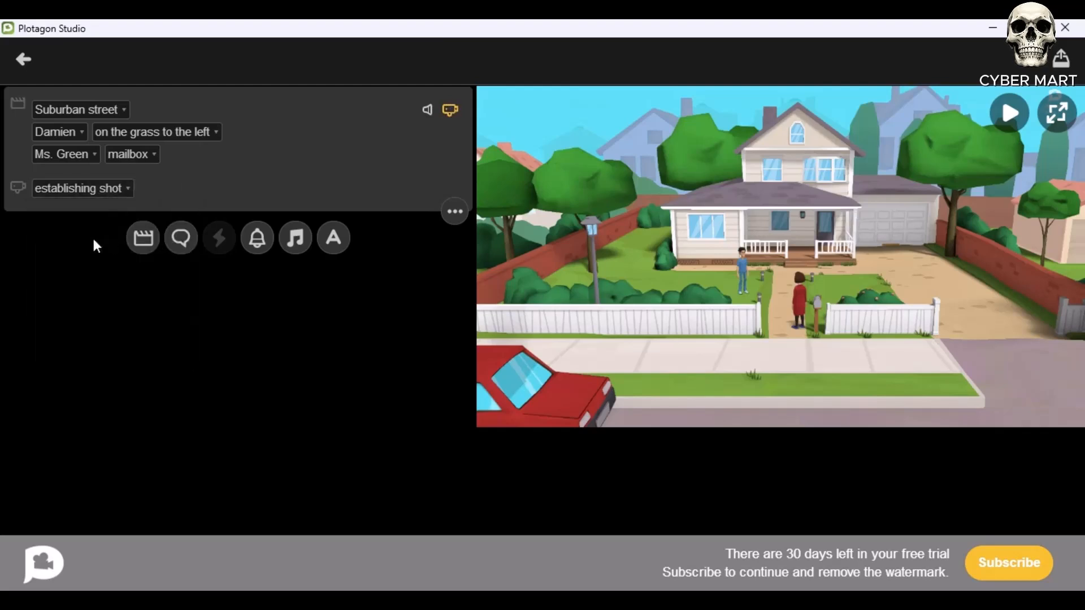
{"action": "left_click", "coordinate": [1017, 111]}
{"action": "left_click", "coordinate": [1017, 112]}
{"action": "left_click", "coordinate": [129, 191]}
{"action": "left_click", "coordinate": [106, 263]}
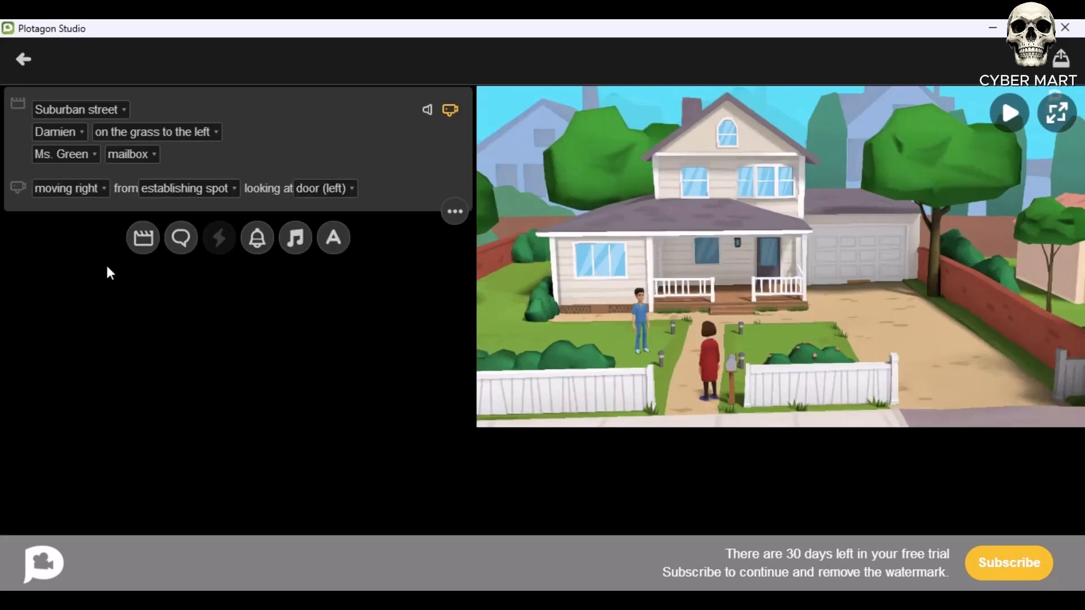
Try Middle, Establishing Spot and Roses as the camera's looking-at target, and return it to Door (left)
{"action": "left_click", "coordinate": [341, 189]}
{"action": "left_click", "coordinate": [337, 286]}
{"action": "left_click", "coordinate": [330, 187]}
{"action": "left_click", "coordinate": [339, 221]}
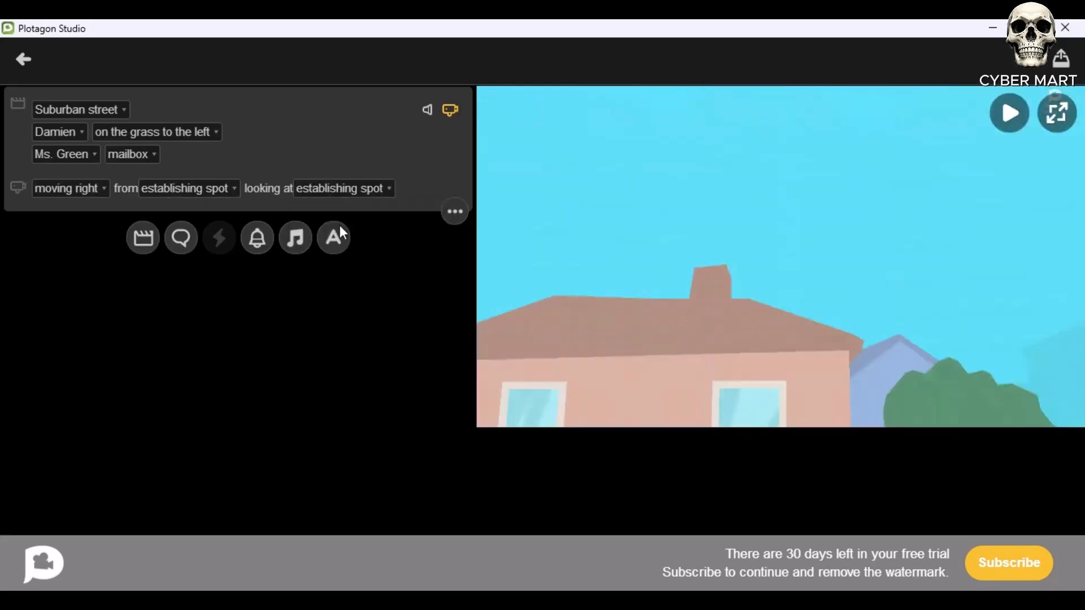
{"action": "left_click", "coordinate": [339, 188]}
{"action": "left_click", "coordinate": [339, 242]}
{"action": "left_click", "coordinate": [332, 190]}
{"action": "left_click", "coordinate": [338, 308]}
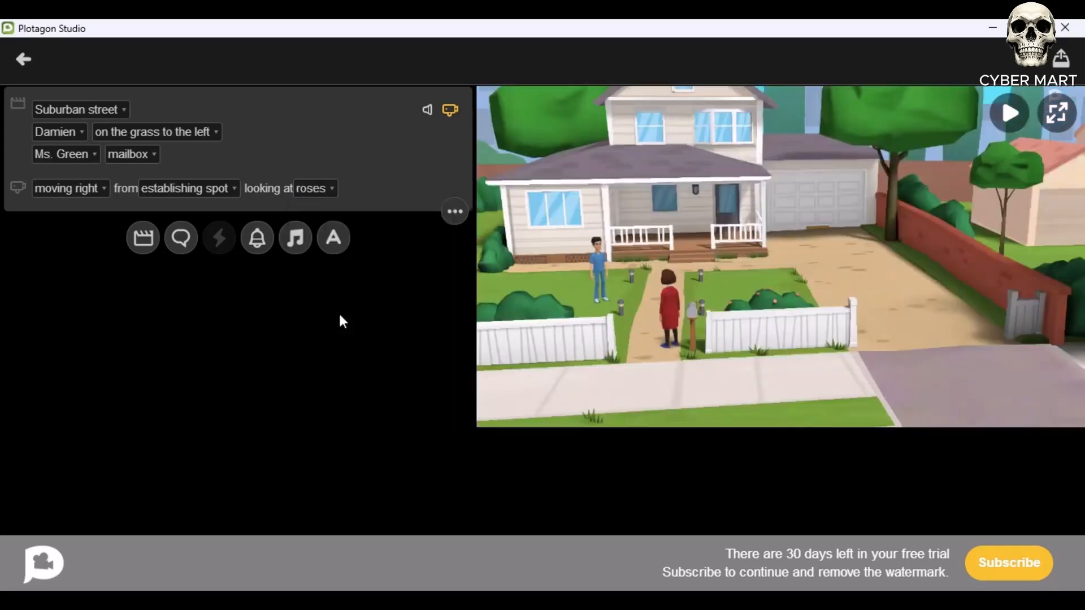
{"action": "left_click", "coordinate": [319, 189]}
{"action": "left_click", "coordinate": [337, 225]}
{"action": "left_click", "coordinate": [325, 190]}
{"action": "left_click", "coordinate": [330, 242]}
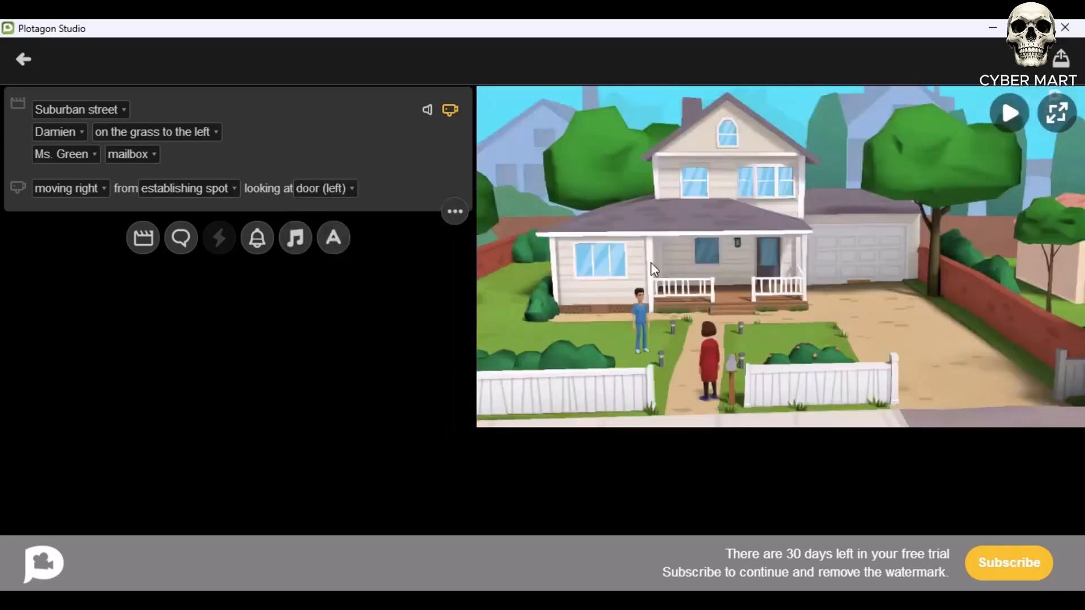
Try Grass, Middle, Mailbox and Car (left) as the position the camera moves from
{"action": "left_click", "coordinate": [169, 188]}
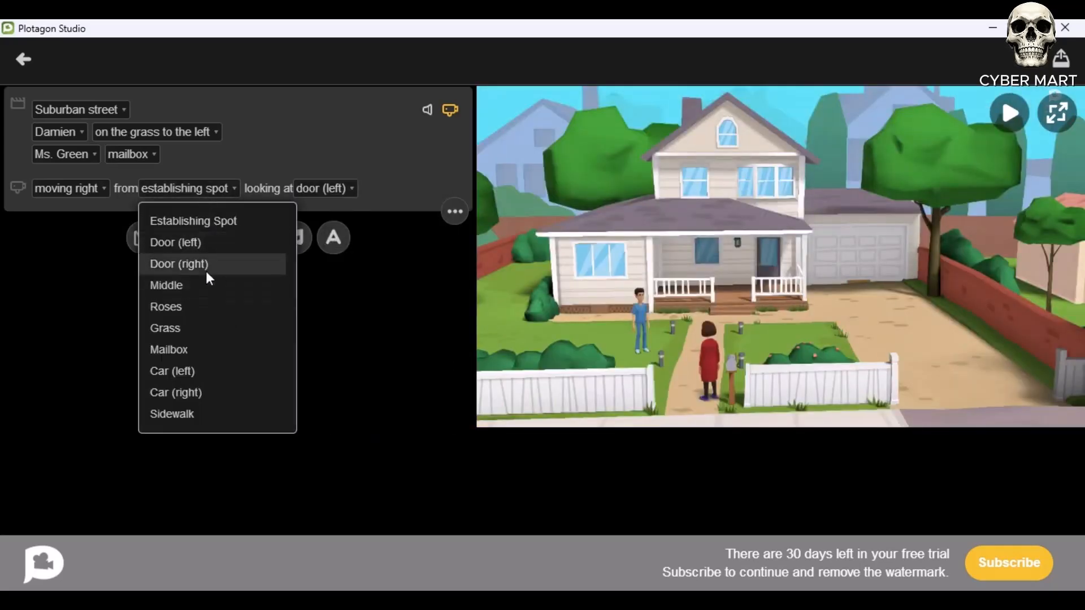
{"action": "left_click", "coordinate": [199, 328]}
{"action": "left_click", "coordinate": [148, 189]}
{"action": "left_click", "coordinate": [184, 287]}
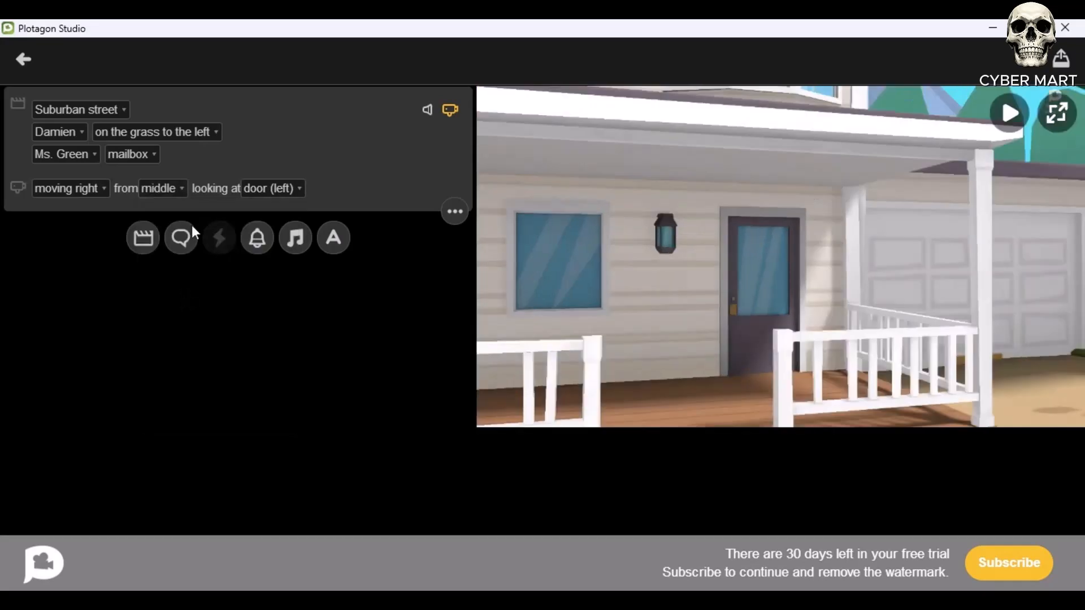
{"action": "left_click", "coordinate": [167, 188]}
{"action": "left_click", "coordinate": [188, 348]}
{"action": "left_click", "coordinate": [167, 188]}
{"action": "left_click", "coordinate": [190, 372]}
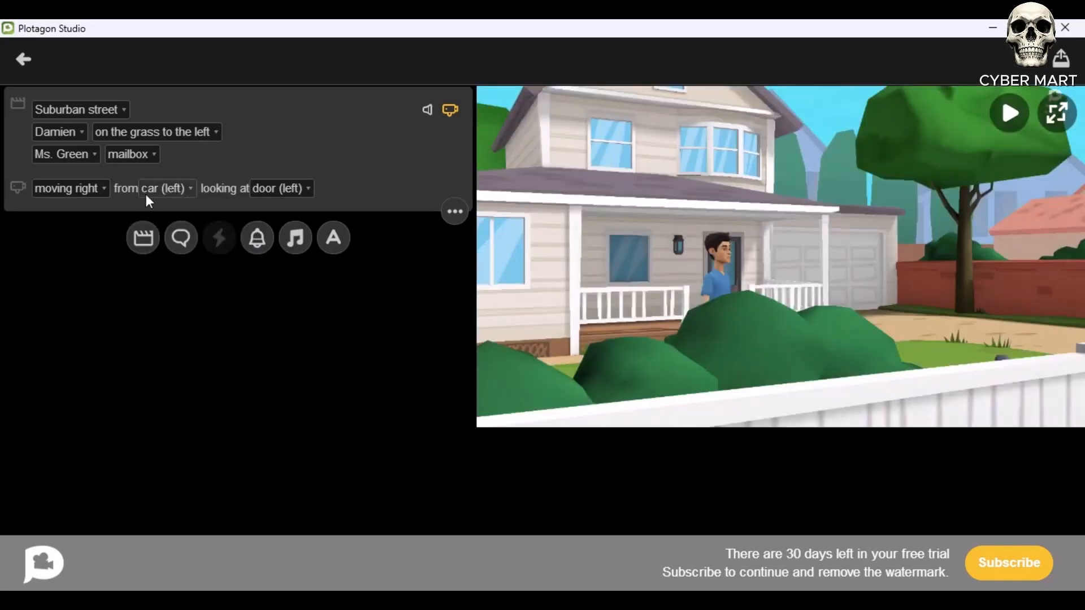
Try Roses as the camera's starting position, and change it to Grass
{"action": "left_click", "coordinate": [169, 189]}
{"action": "left_click", "coordinate": [177, 307]}
{"action": "left_click", "coordinate": [166, 189]}
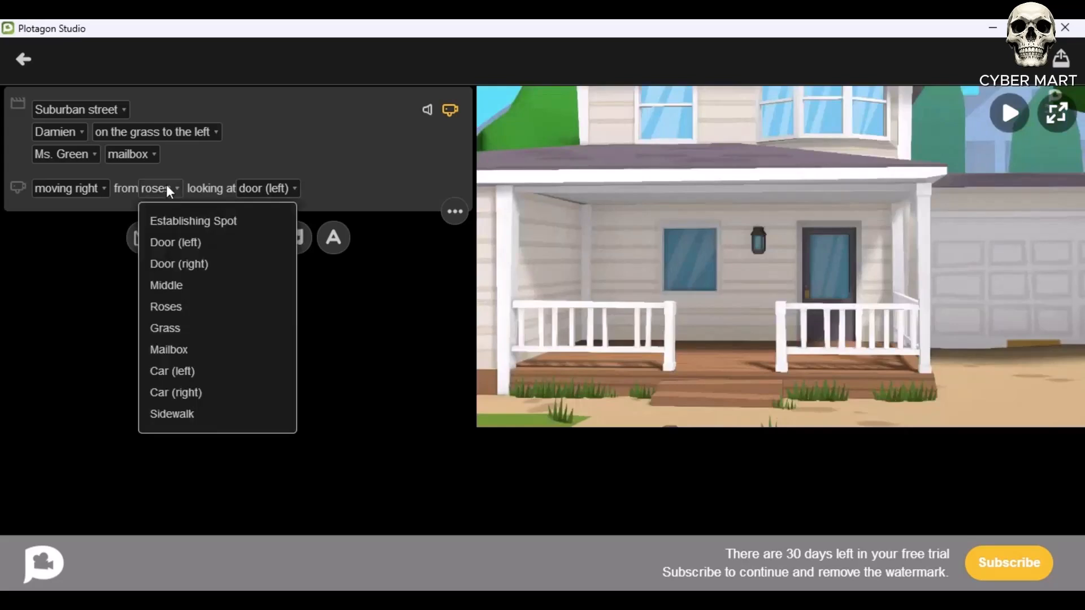
{"action": "left_click", "coordinate": [166, 189]}
{"action": "left_click", "coordinate": [148, 188]}
{"action": "left_click", "coordinate": [165, 328]}
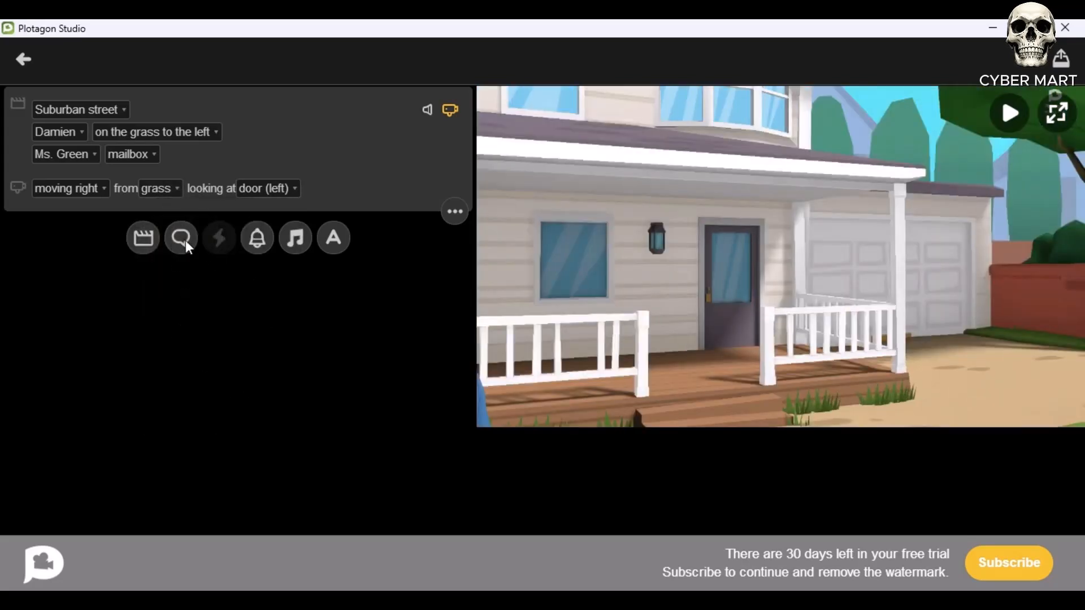
Add a dialogue line below the scene settings and assign Damien as its speaker
{"action": "left_click", "coordinate": [183, 240]}
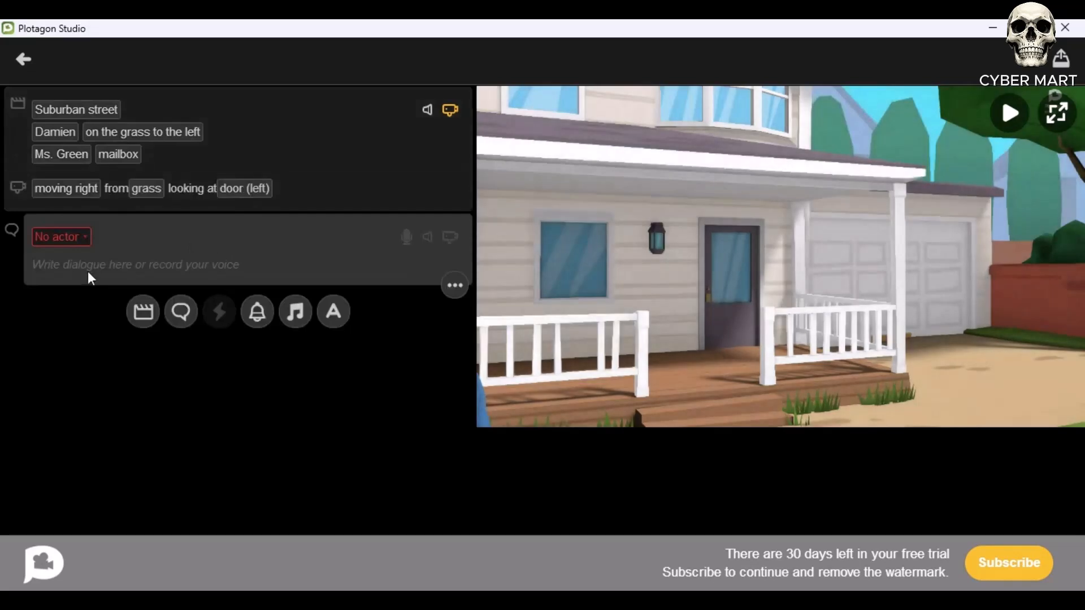
{"action": "left_click", "coordinate": [78, 236]}
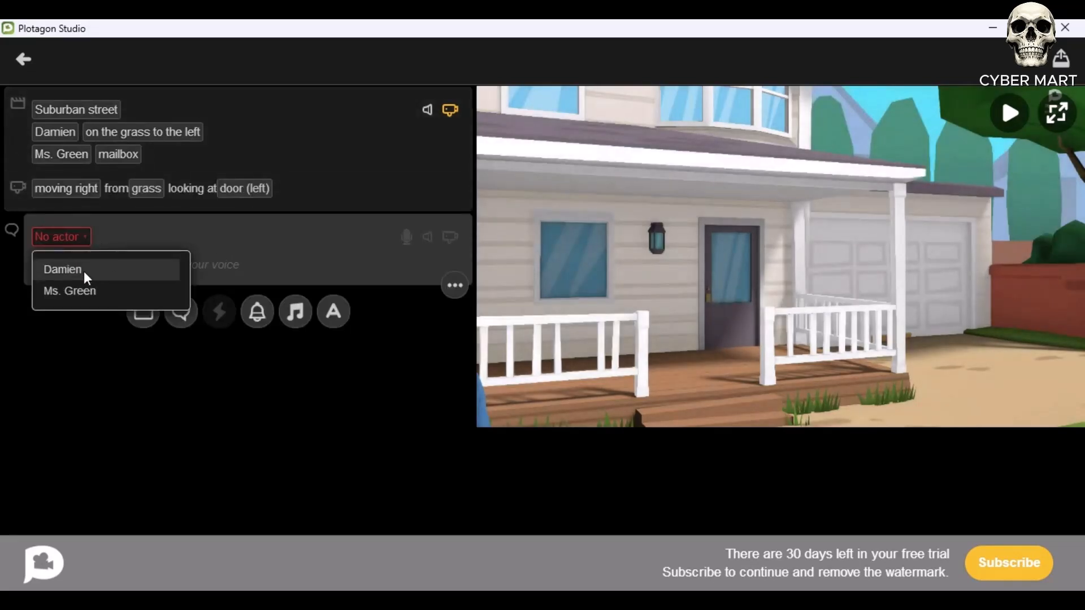
{"action": "left_click", "coordinate": [85, 271]}
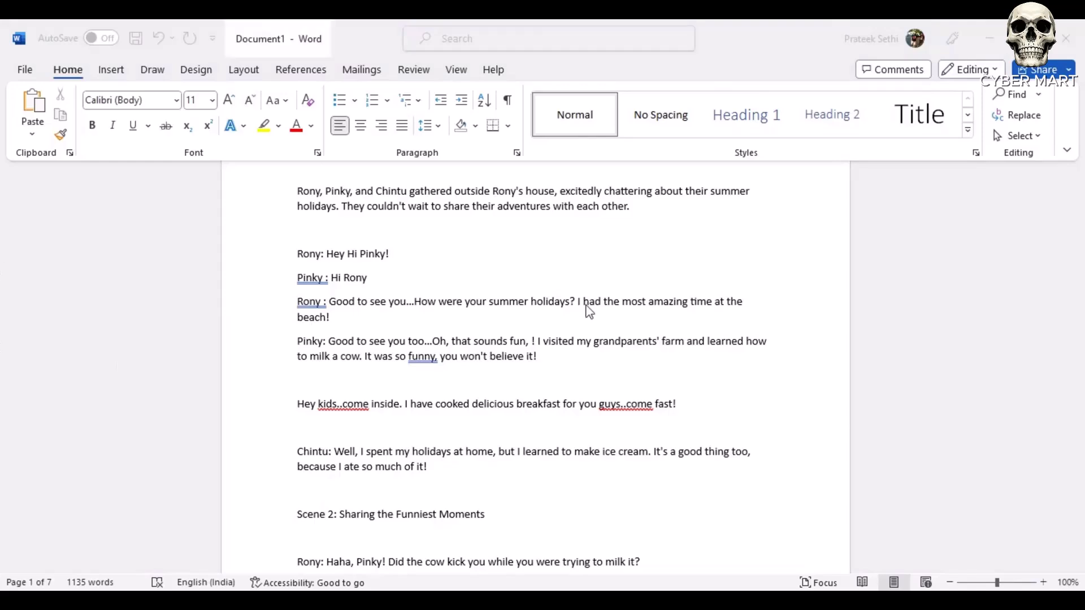
Copy Rony's line "Hey Hi Pinky!" from the Word script and paste it into Damien's dialogue in Plotagon Studio
{"action": "left_click", "coordinate": [338, 255]}
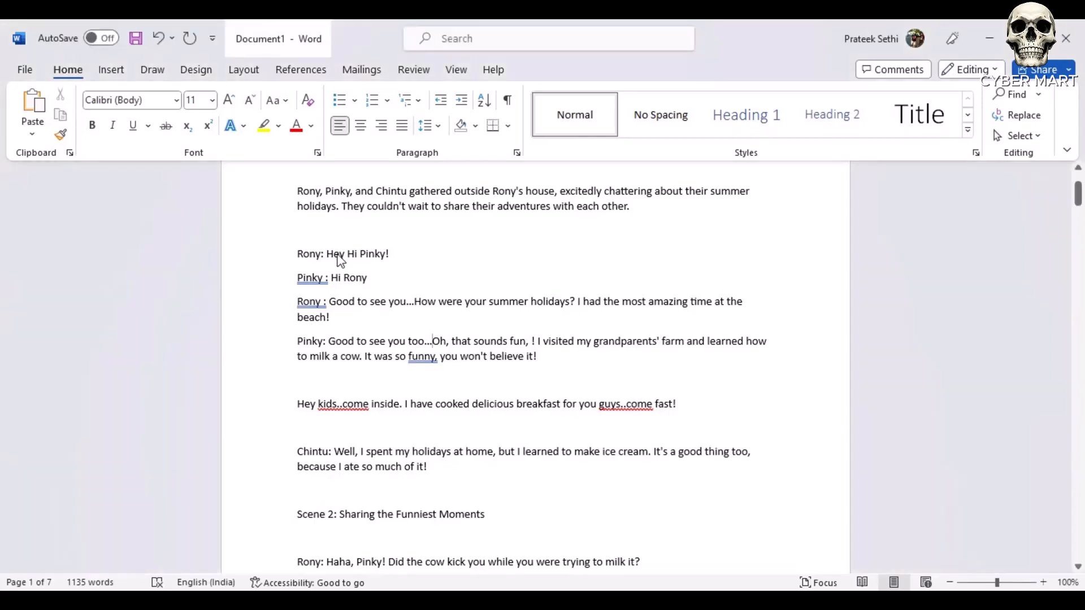
{"action": "left_click_drag", "start_coordinate": [327, 254], "coordinate": [397, 258]}
{"action": "right_click", "coordinate": [362, 257]}
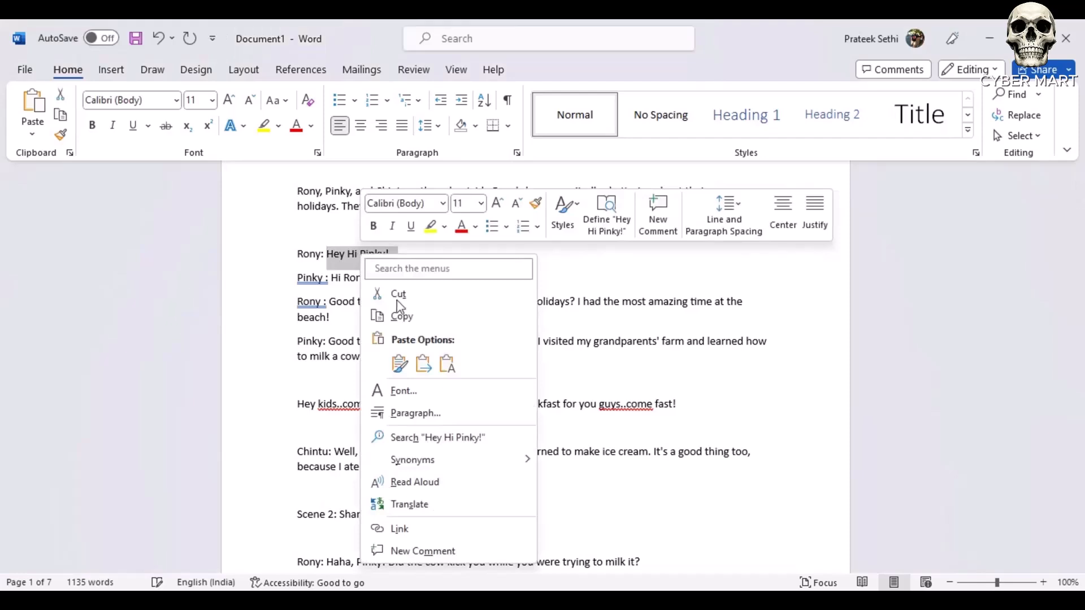
{"action": "left_click", "coordinate": [403, 316]}
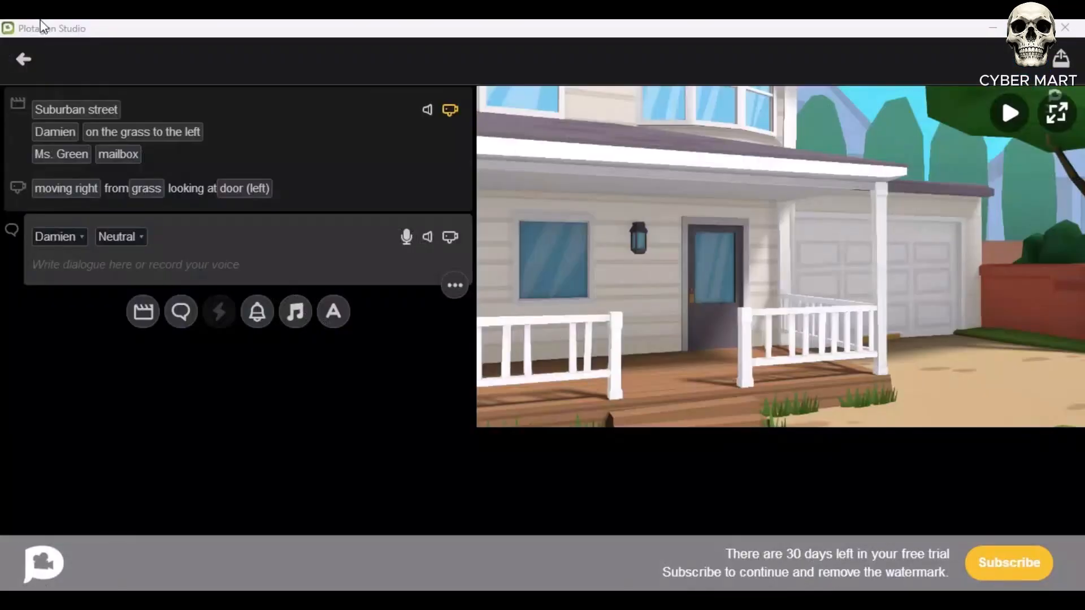
{"action": "left_click", "coordinate": [73, 270]}
{"action": "key", "text": "ctrl+v"}
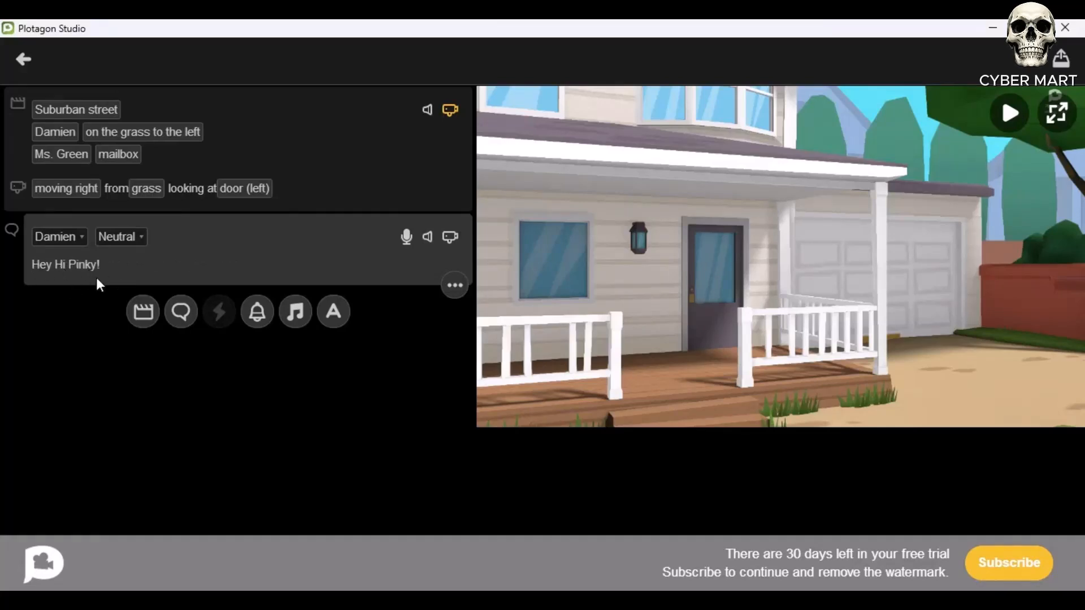
Set the expression for Damien's dialogue line to Surprised
{"action": "left_click", "coordinate": [130, 236]}
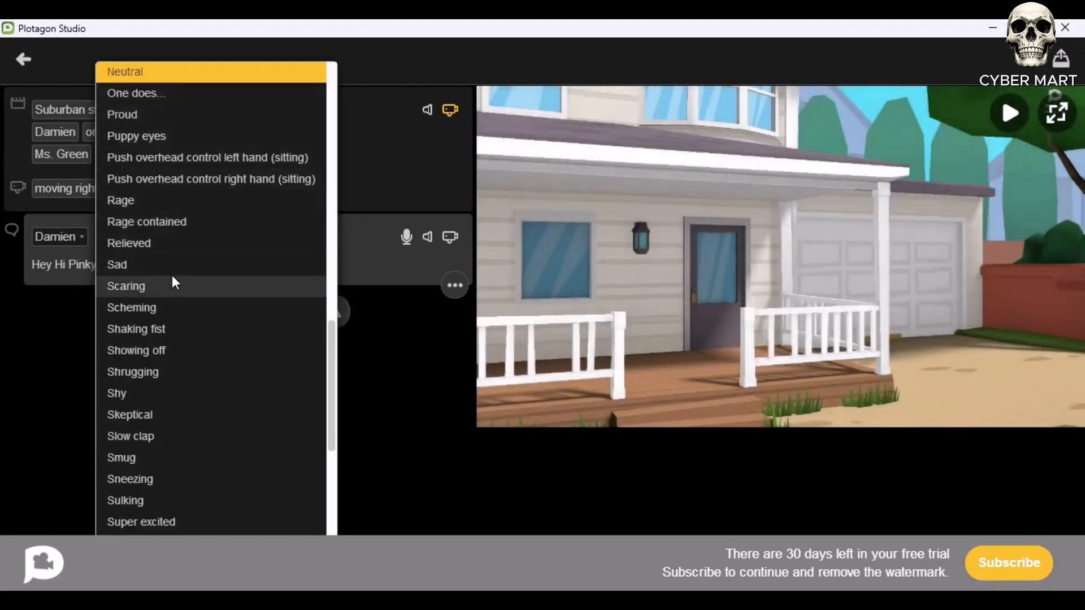
{"action": "scroll", "coordinate": [172, 276], "scroll_direction": "down", "scroll_amount": 1}
{"action": "scroll", "coordinate": [197, 337], "scroll_direction": "down", "scroll_amount": 1}
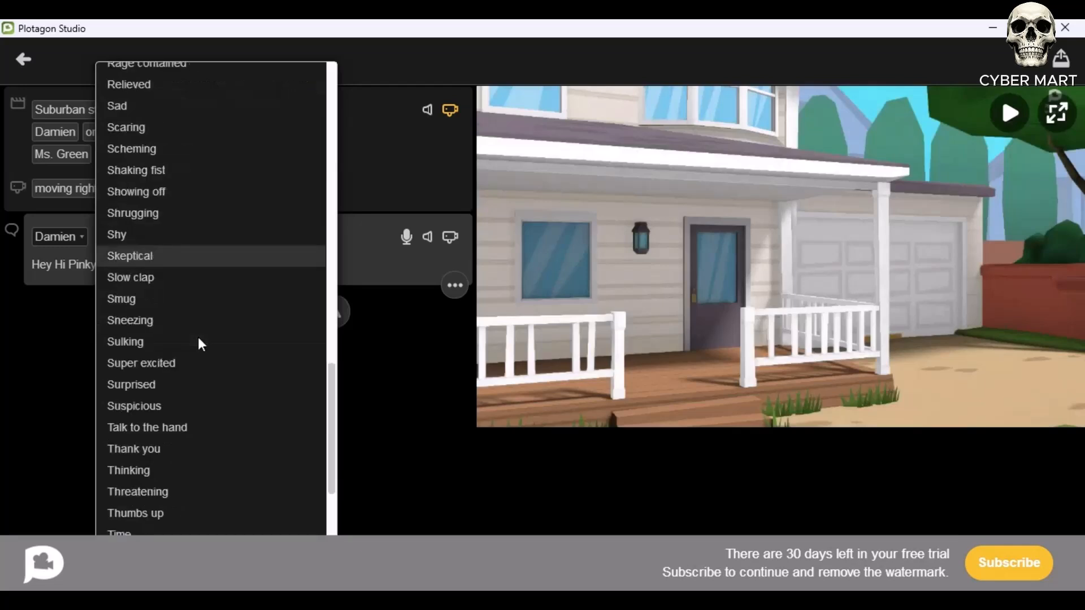
{"action": "left_click", "coordinate": [164, 387]}
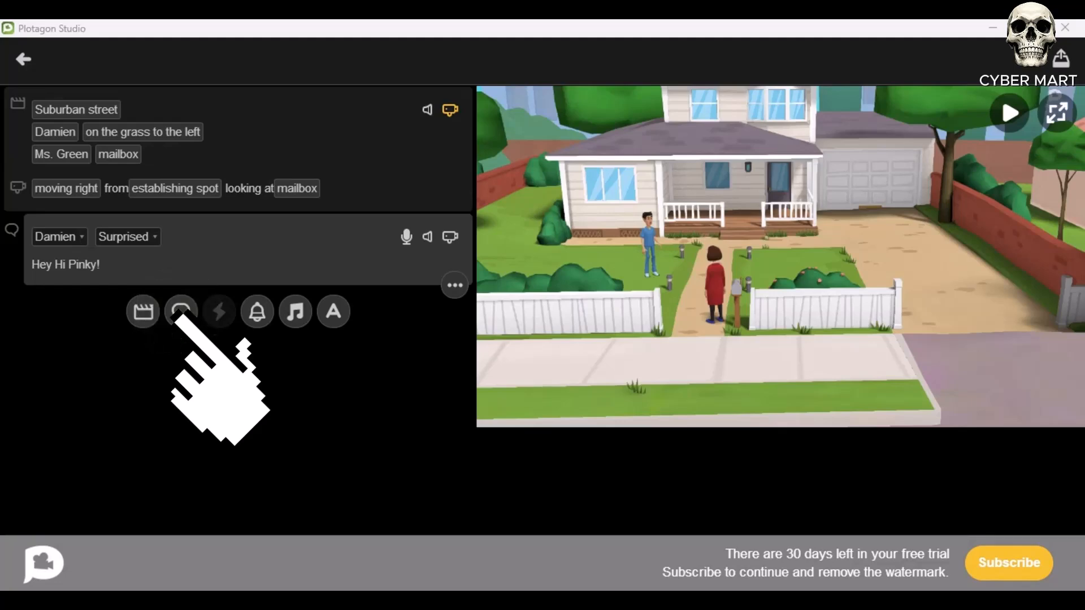
Add a dialogue line below Damien's "Hey Hi Pinky!" line and assign Ms. Green as its speaker
{"action": "left_click", "coordinate": [183, 318]}
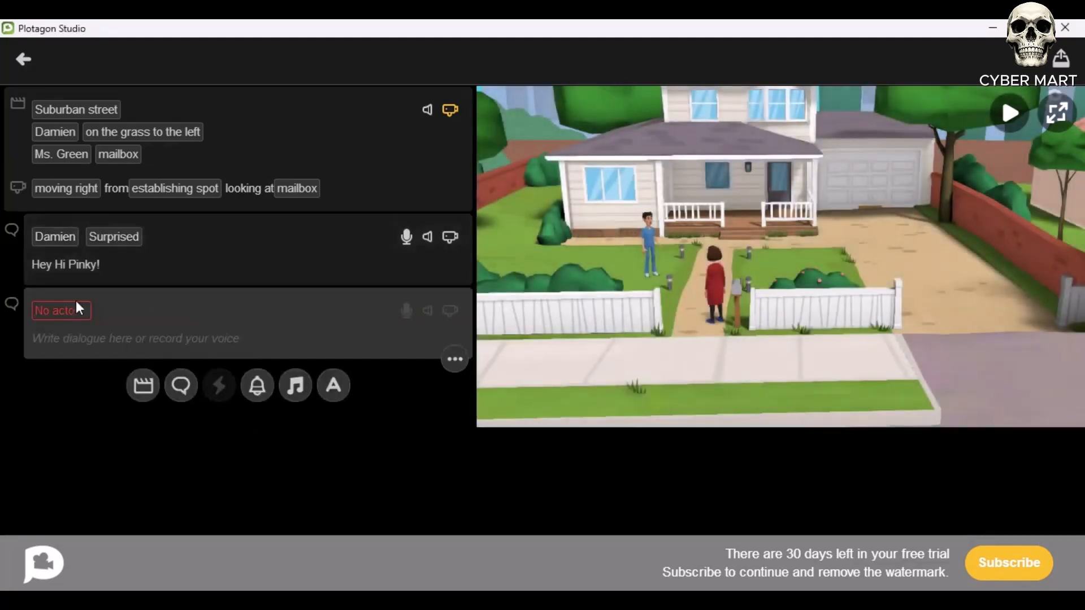
{"action": "left_click", "coordinate": [75, 301]}
{"action": "left_click", "coordinate": [74, 364]}
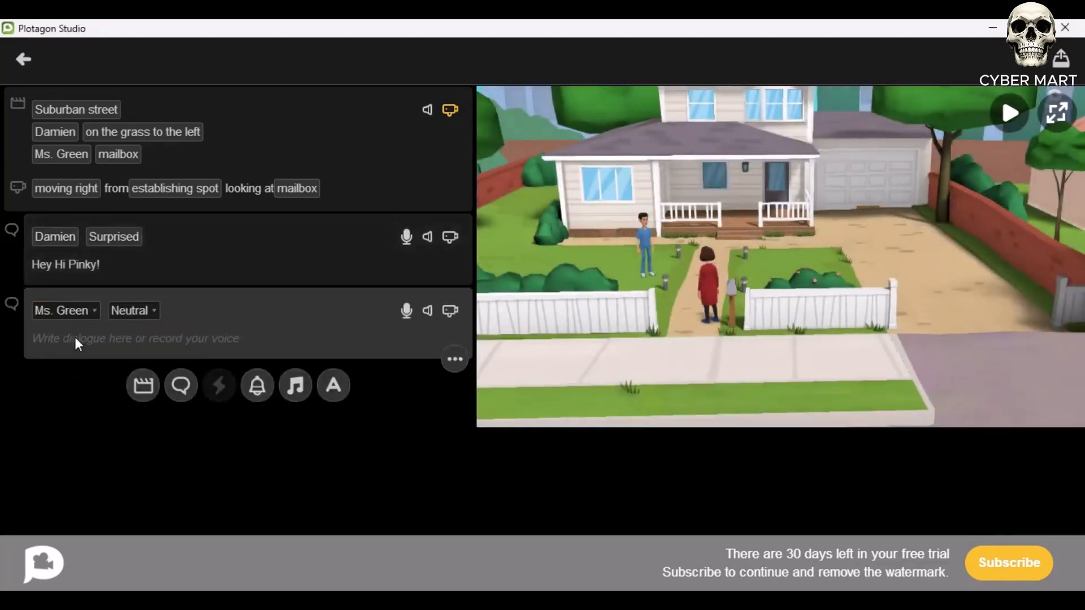
Copy Pinky's line "Hi Rony" from the Word script and paste it into Ms. Green's dialogue in Plotagon Studio
{"action": "left_click", "coordinate": [76, 339]}
{"action": "key", "text": "alt+Tab"}
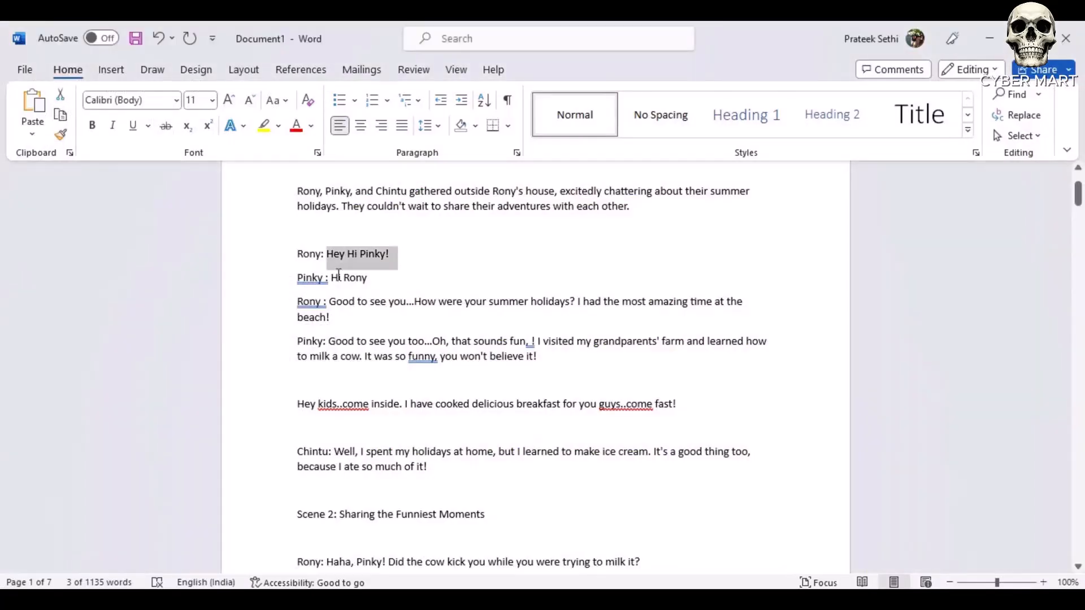
{"action": "left_click_drag", "start_coordinate": [332, 277], "coordinate": [376, 280]}
{"action": "key", "text": "alt+Tab"}
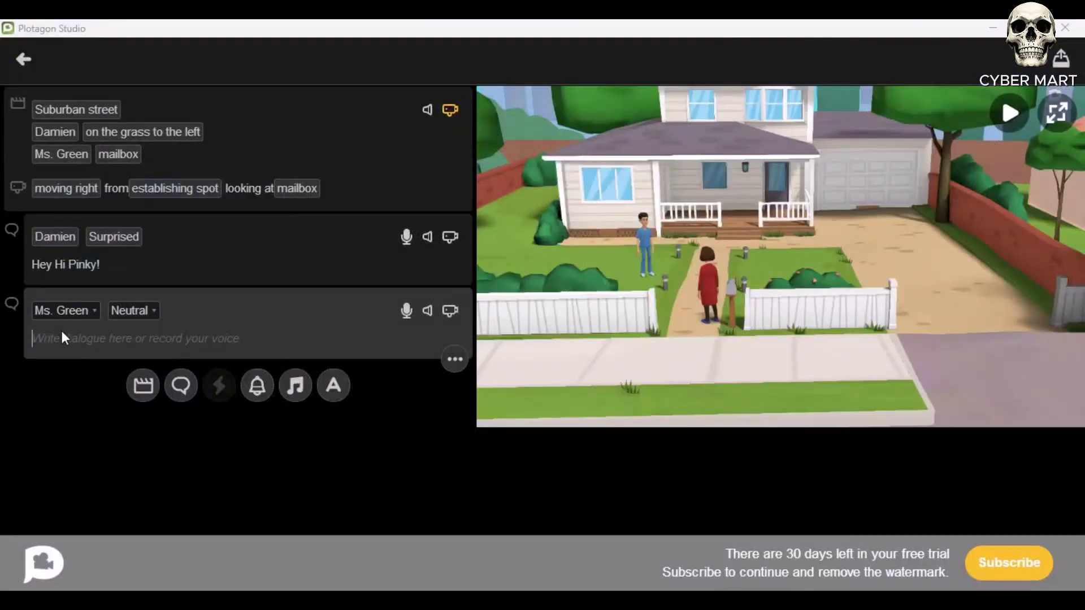
{"action": "key", "text": "ctrl+v"}
Set the expression for Ms. Green's "Hi Rony" line to Super excited
{"action": "left_click", "coordinate": [151, 313]}
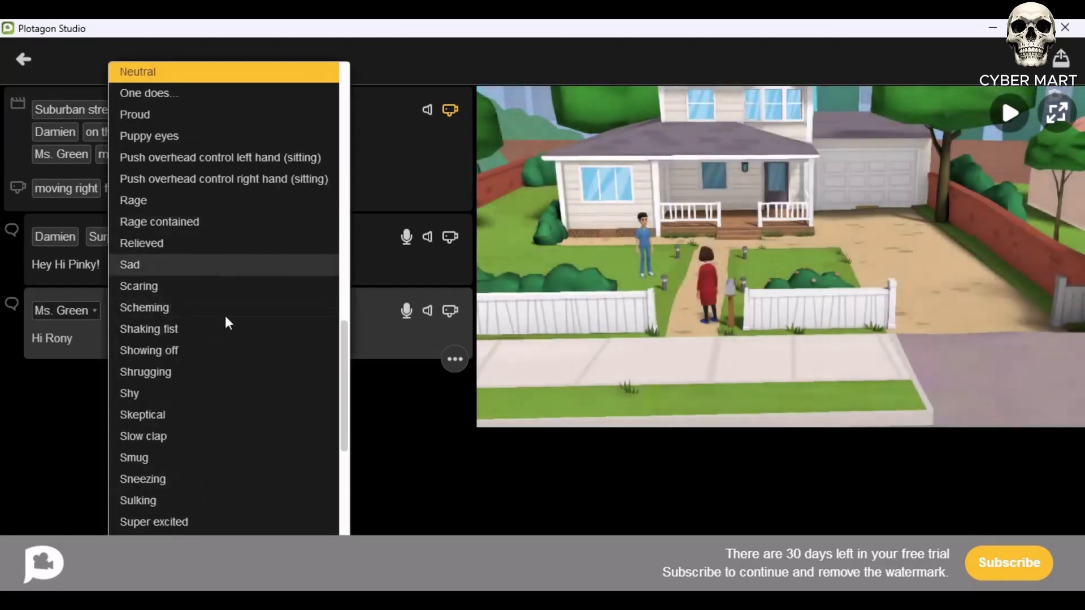
{"action": "scroll", "coordinate": [225, 344], "scroll_direction": "down", "scroll_amount": 5}
{"action": "left_click", "coordinate": [170, 205]}
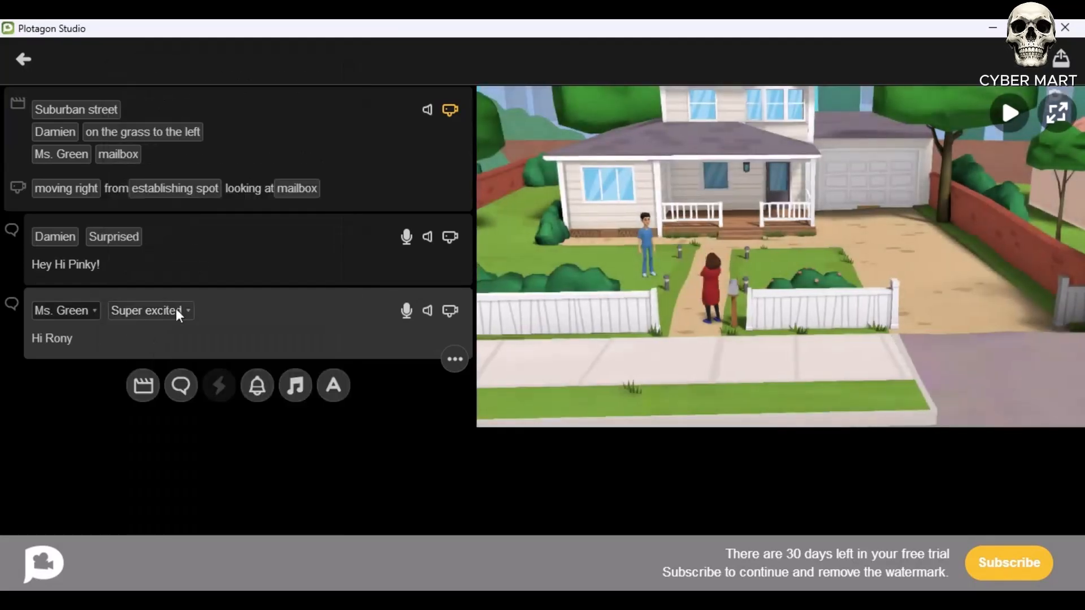
Add a camera setting to Ms. Green's "Hi Rony" line and set it to in dialogue mode
{"action": "left_click", "coordinate": [452, 313]}
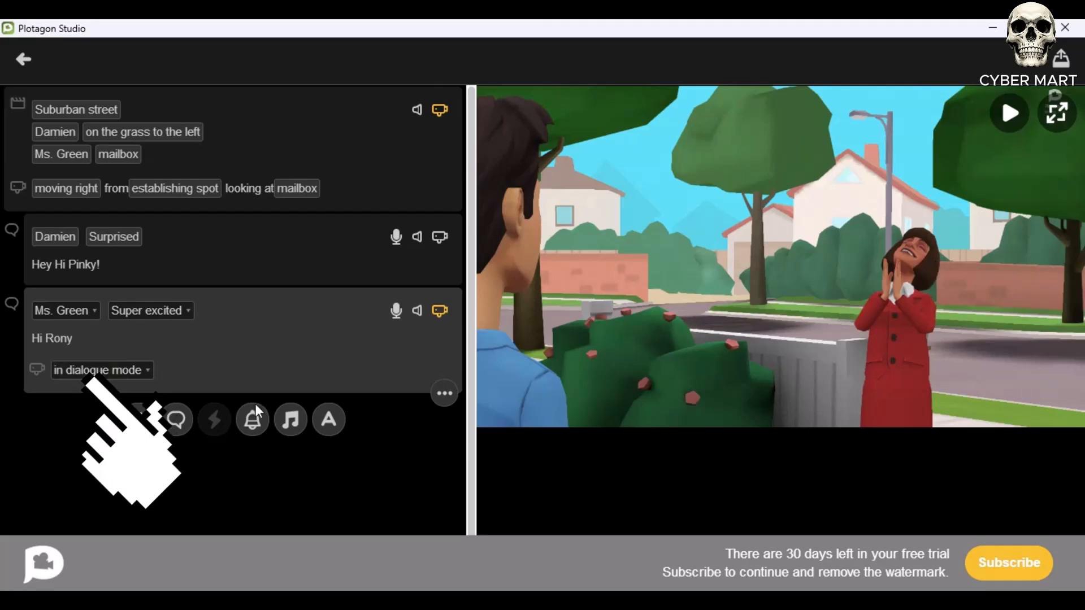
{"action": "left_click", "coordinate": [133, 375]}
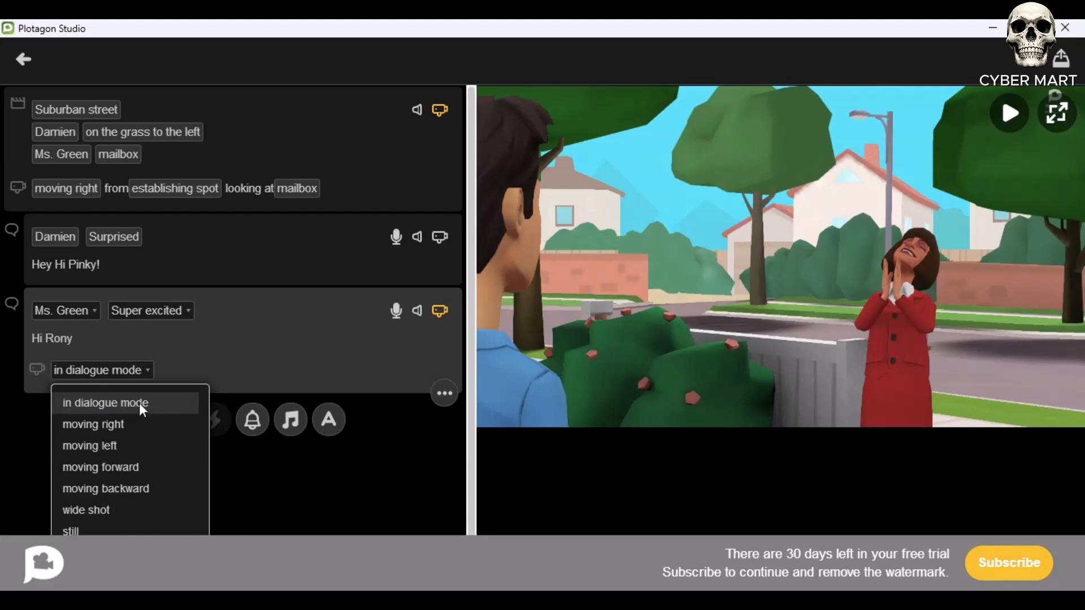
{"action": "left_click", "coordinate": [131, 402]}
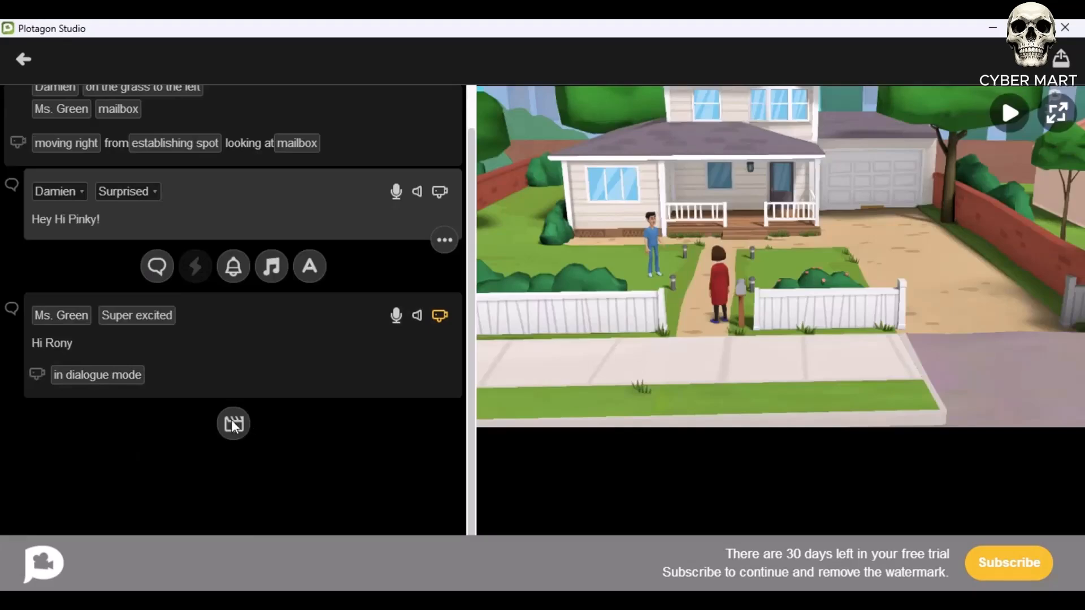
Add a second Suburban street scene after the "Hi Rony" line, with Damien as first actor on the grass
{"action": "left_click", "coordinate": [229, 426]}
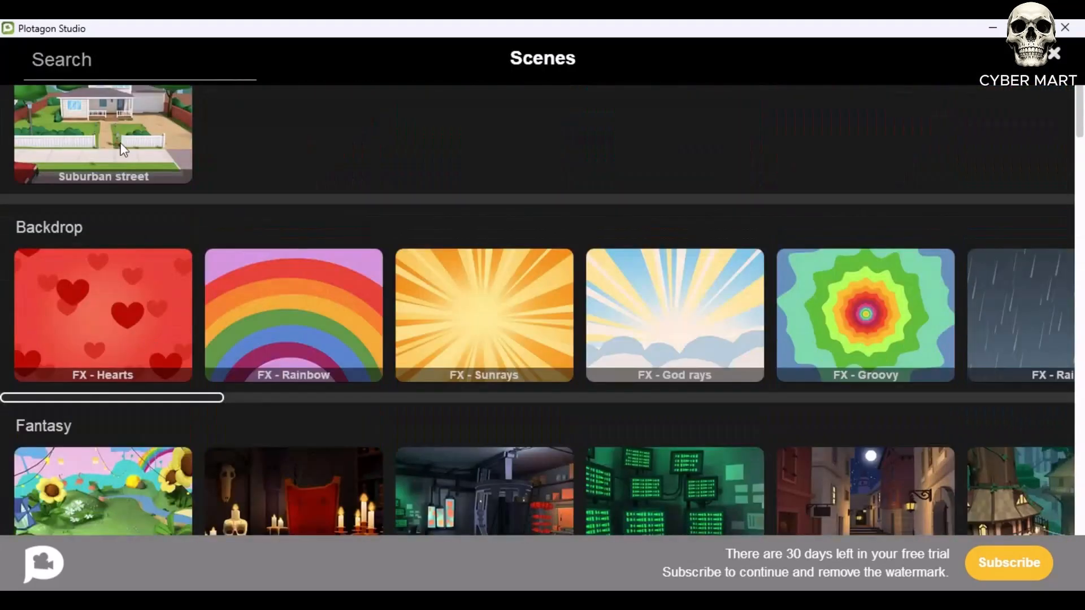
{"action": "left_click", "coordinate": [122, 148]}
{"action": "left_click", "coordinate": [65, 395]}
{"action": "scroll", "coordinate": [73, 391], "scroll_direction": "down", "scroll_amount": 5}
{"action": "left_click", "coordinate": [73, 393]}
{"action": "left_click", "coordinate": [148, 396]}
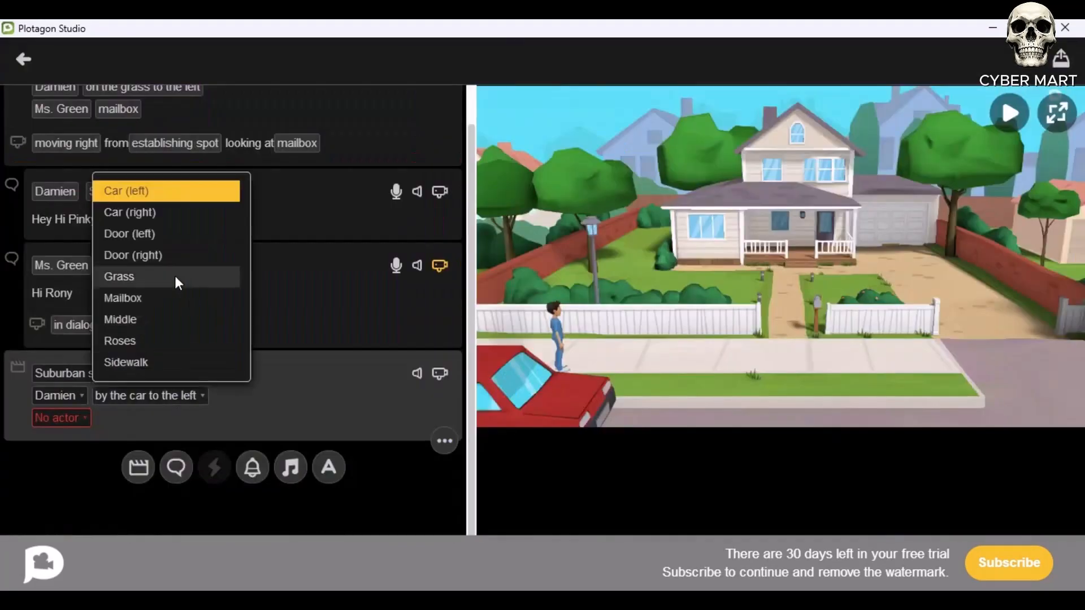
{"action": "left_click", "coordinate": [175, 277]}
Add Ms. Green as the new scene's second actor, trying several positions including Middle and Roses, and place her at the mailbox
{"action": "left_click", "coordinate": [82, 418]}
{"action": "left_click", "coordinate": [758, 271]}
{"action": "left_click", "coordinate": [152, 418]}
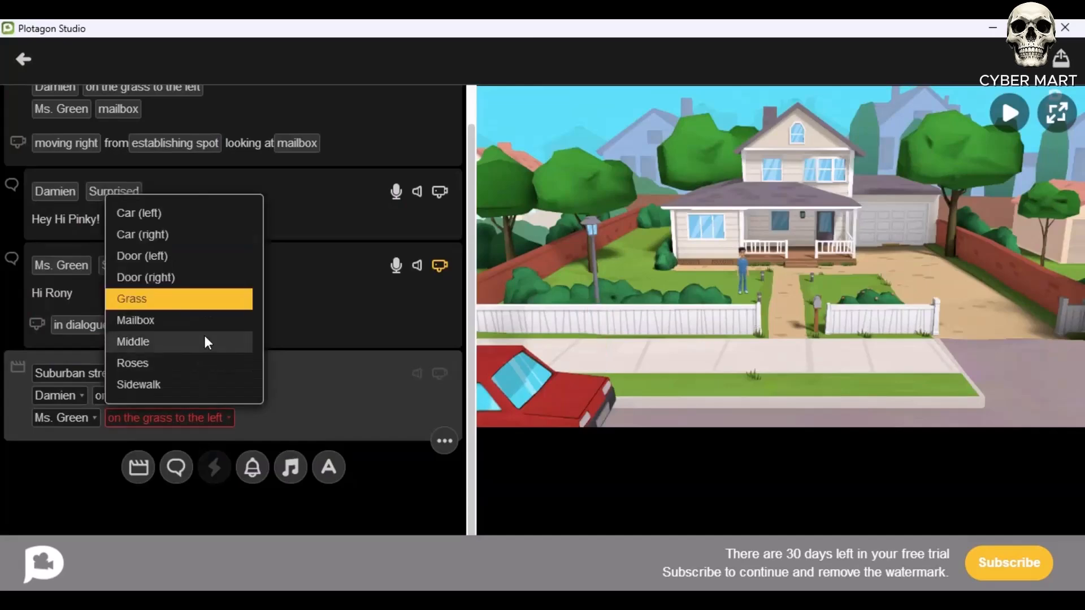
{"action": "left_click", "coordinate": [206, 341]}
{"action": "left_click", "coordinate": [177, 419]}
{"action": "left_click", "coordinate": [153, 277]}
{"action": "left_click", "coordinate": [149, 418]}
{"action": "left_click", "coordinate": [168, 298]}
{"action": "left_click", "coordinate": [172, 417]}
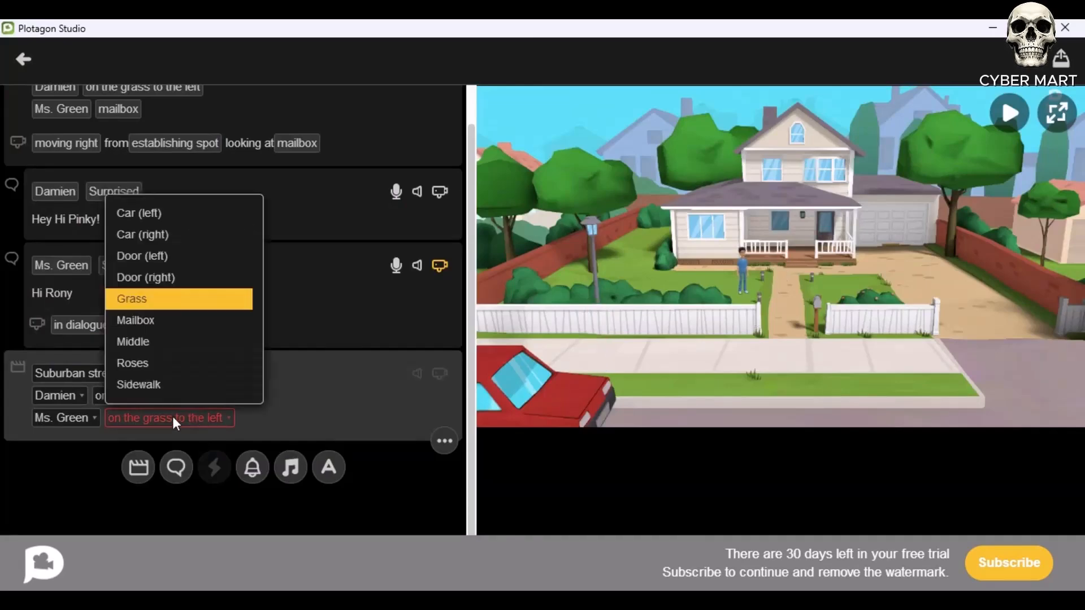
{"action": "left_click", "coordinate": [163, 364]}
{"action": "left_click", "coordinate": [164, 419]}
{"action": "left_click", "coordinate": [146, 384]}
{"action": "left_click", "coordinate": [147, 418]}
{"action": "left_click", "coordinate": [152, 320]}
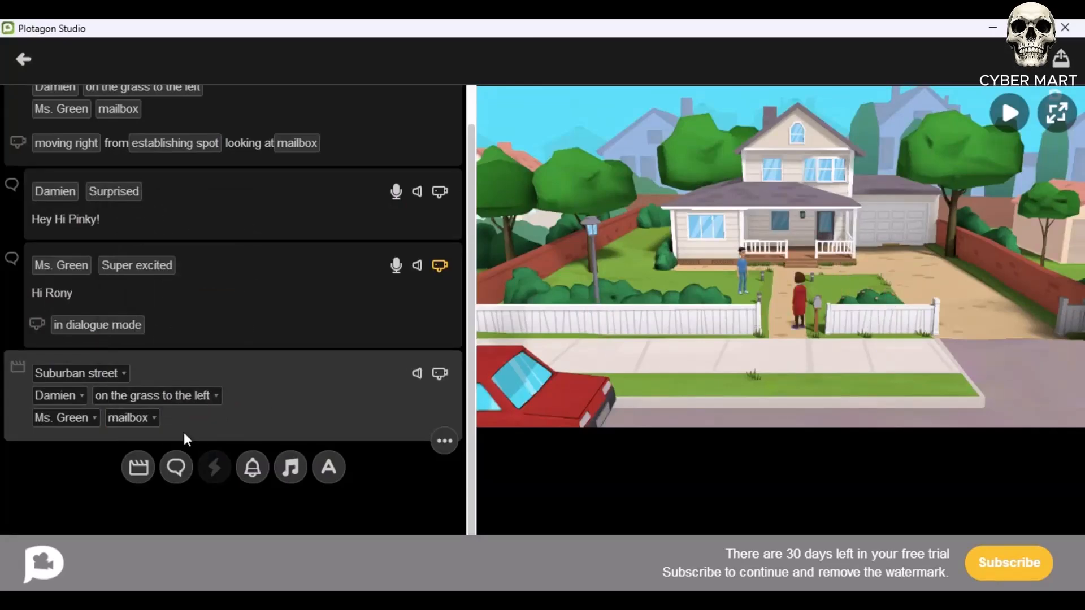
Add Damien's dialogue line "Good to see you…How were your summer holidays? I had the most amazing time at the beach!"
{"action": "left_click", "coordinate": [176, 467]}
{"action": "left_click", "coordinate": [55, 414]}
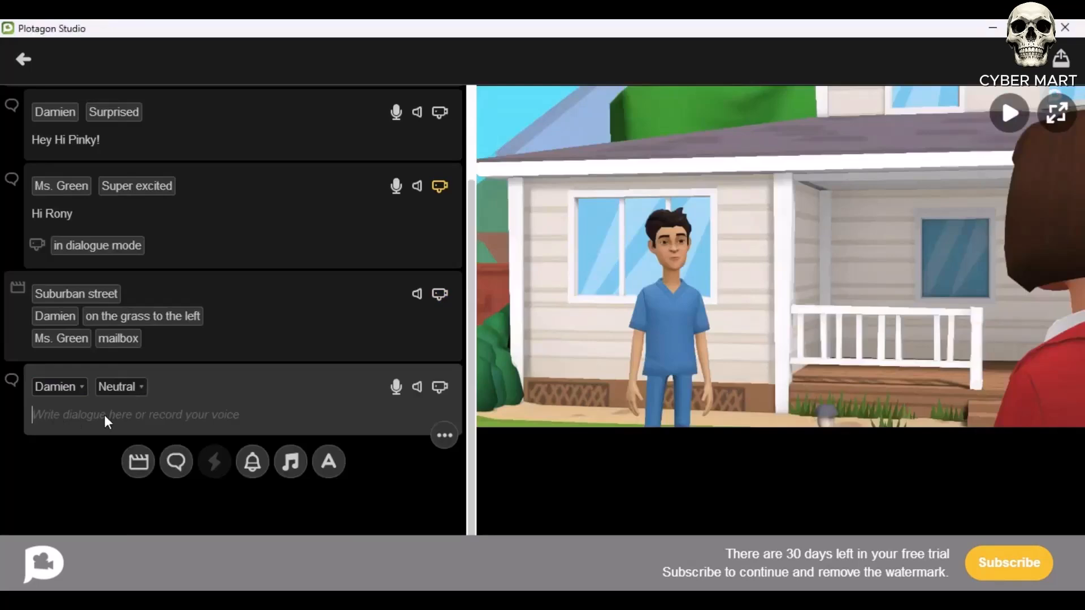
{"action": "type", "text": "Good to see you.. How were your summer holidays? I had the most amazing time at the beach!"}
Set the expression for Damien's summer holidays line to Happy
{"action": "left_click", "coordinate": [121, 386]}
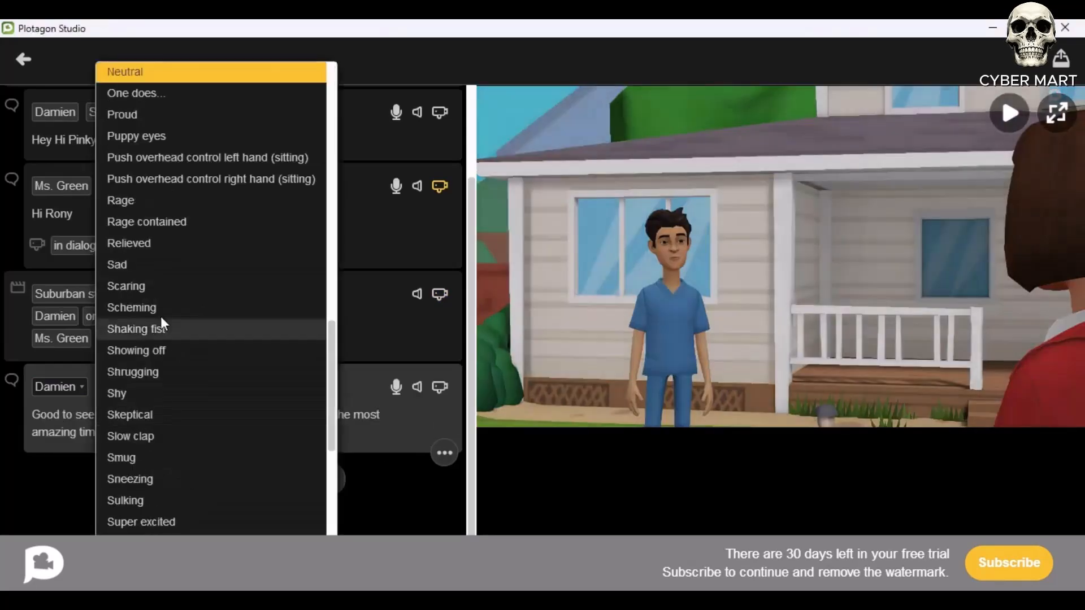
{"action": "scroll", "coordinate": [170, 316], "scroll_direction": "down", "scroll_amount": 5}
{"action": "scroll", "coordinate": [187, 398], "scroll_direction": "up", "scroll_amount": 5}
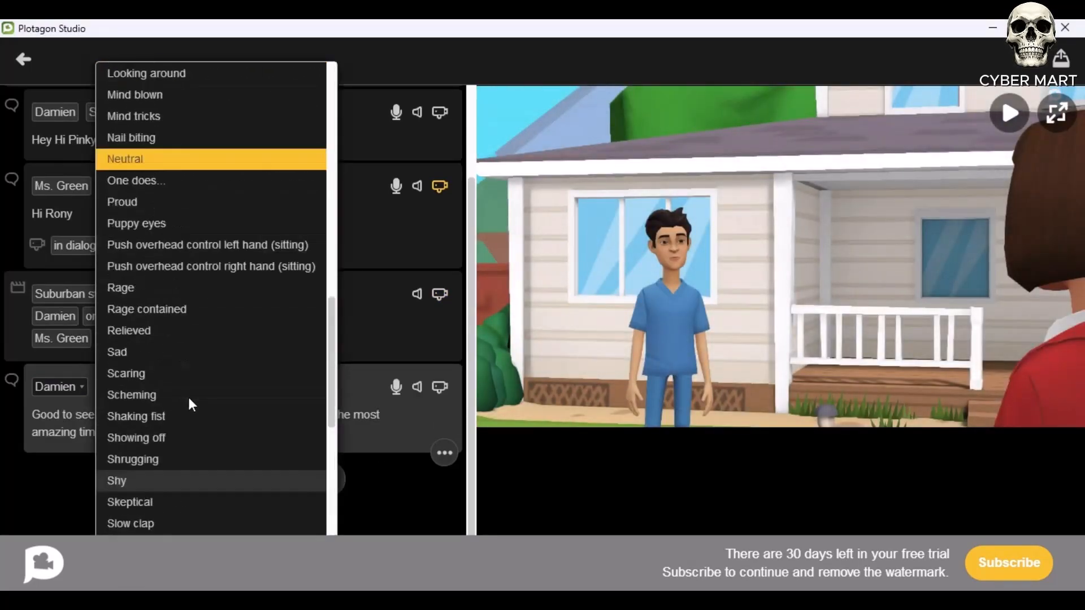
{"action": "scroll", "coordinate": [188, 395], "scroll_direction": "up", "scroll_amount": 5}
{"action": "left_click", "coordinate": [158, 193]}
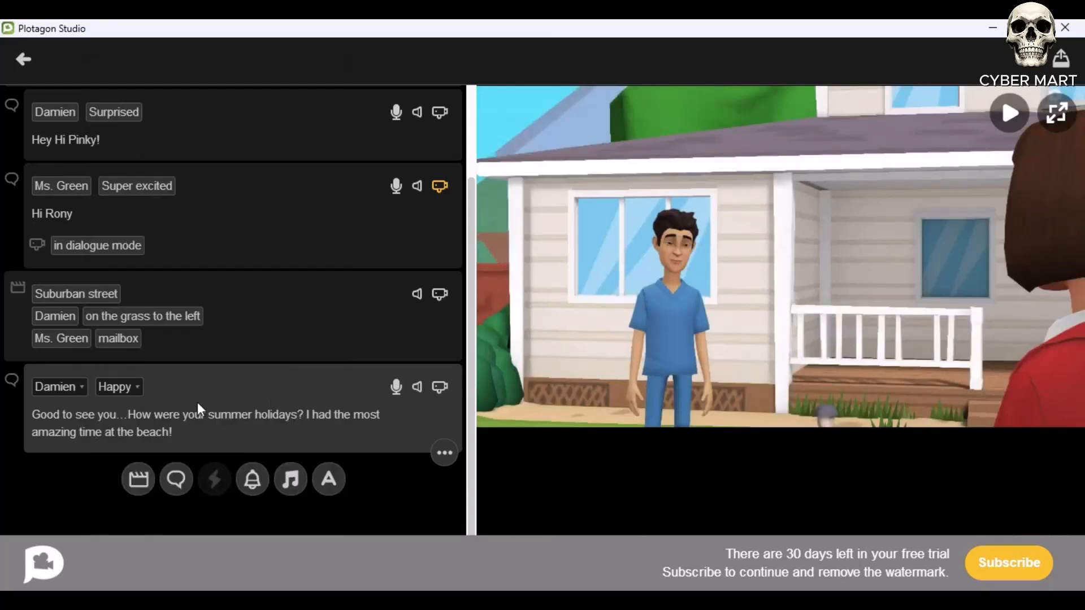
Add a dialogue line below Damien's summer holidays line and assign Ms. Green as its speaker
{"action": "left_click", "coordinate": [178, 480]}
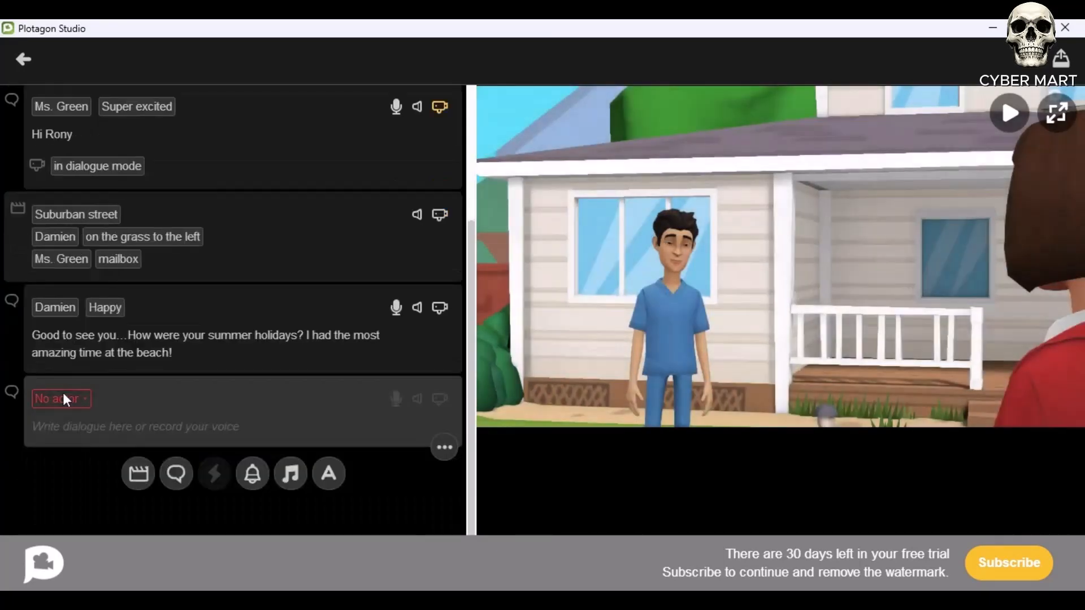
{"action": "left_click", "coordinate": [63, 395]}
{"action": "left_click", "coordinate": [88, 454]}
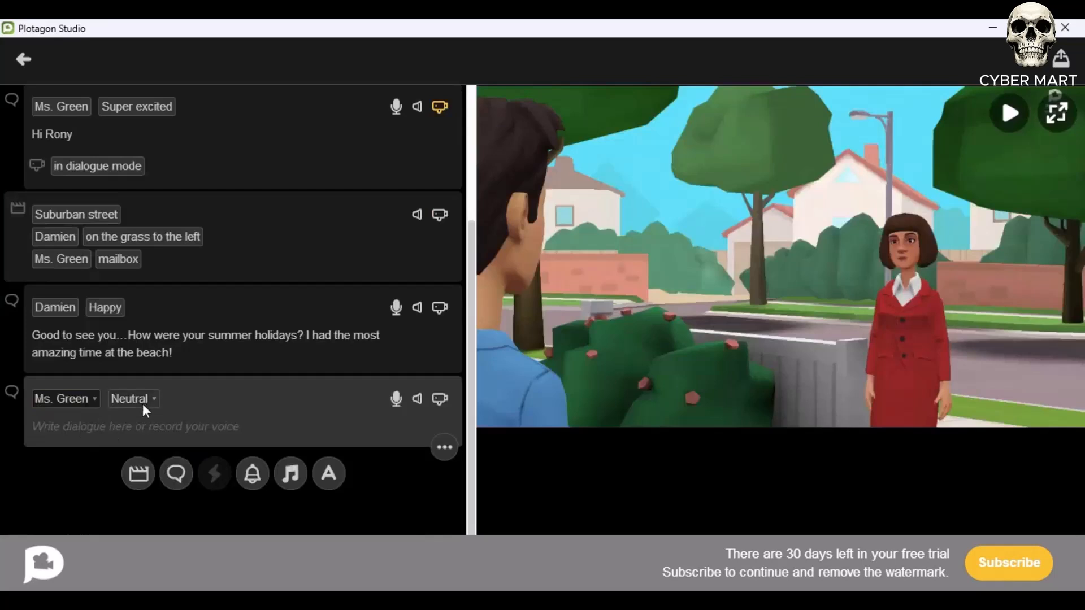
Set Ms. Green's expression to Happy and enter Pinky's full script line beginning "Good to see you too…Oh, that sounds fun" and ending "you won't believe it!"
{"action": "left_click", "coordinate": [141, 402]}
{"action": "scroll", "coordinate": [212, 338], "scroll_direction": "down", "scroll_amount": 2}
{"action": "scroll", "coordinate": [225, 341], "scroll_direction": "up", "scroll_amount": 6}
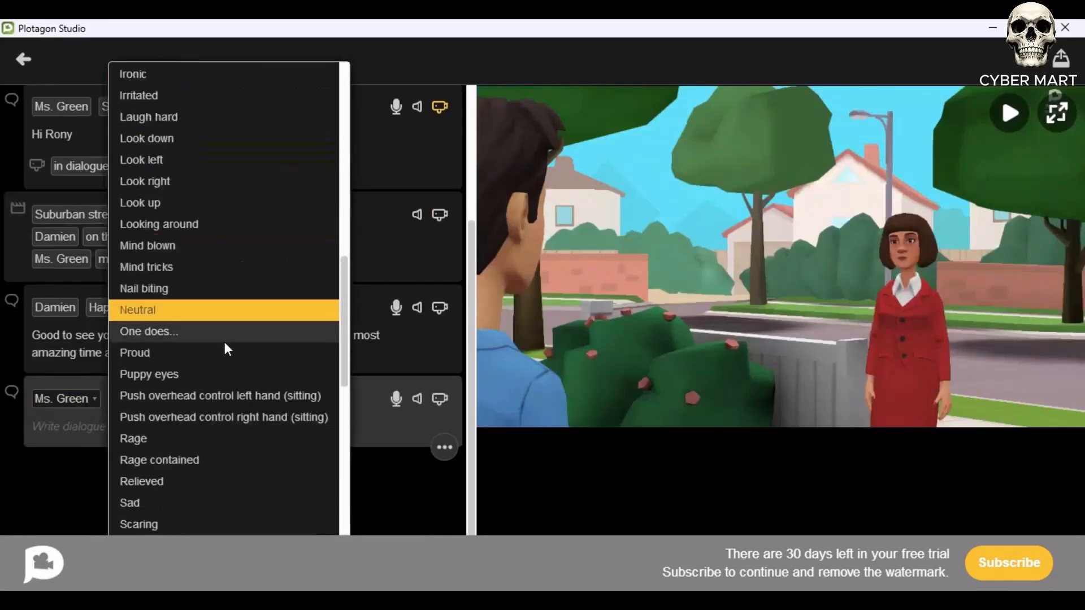
{"action": "scroll", "coordinate": [225, 341], "scroll_direction": "up", "scroll_amount": 3}
{"action": "scroll", "coordinate": [250, 259], "scroll_direction": "up", "scroll_amount": 8}
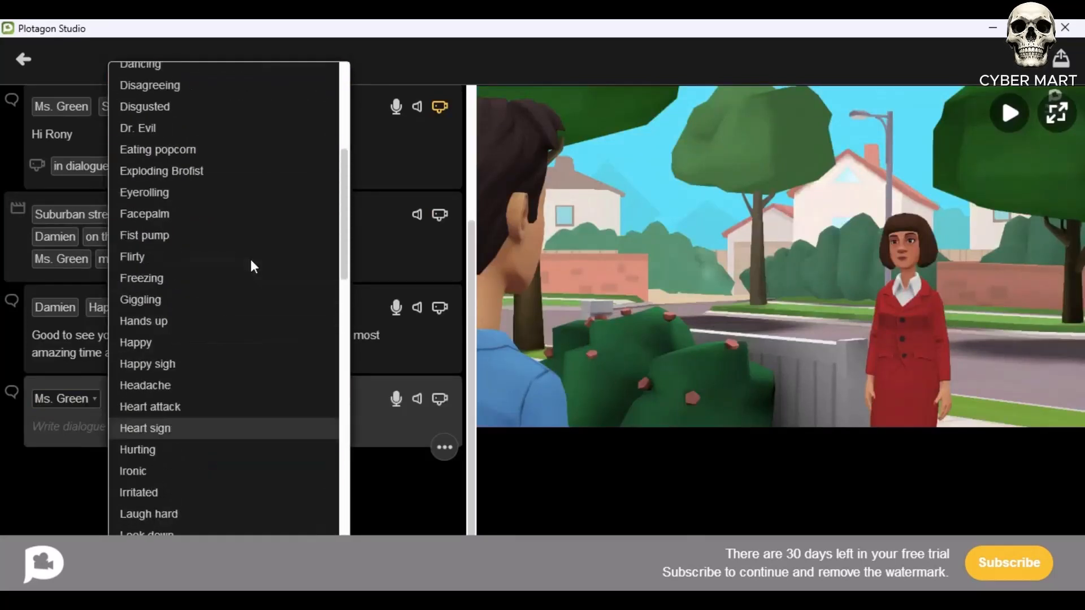
{"action": "scroll", "coordinate": [235, 181], "scroll_direction": "down", "scroll_amount": 5}
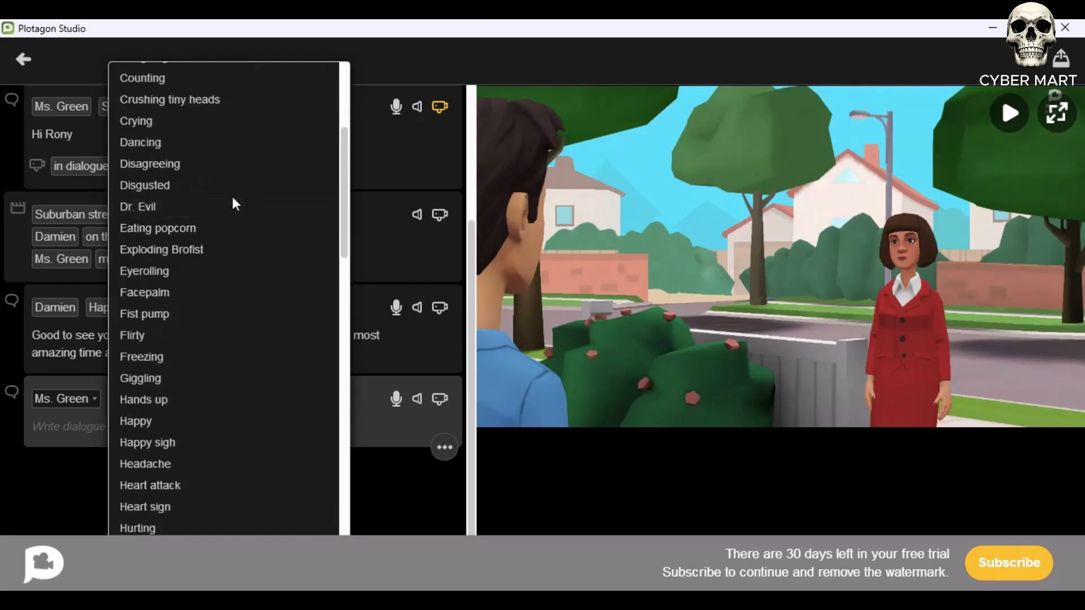
{"action": "left_click", "coordinate": [162, 425]}
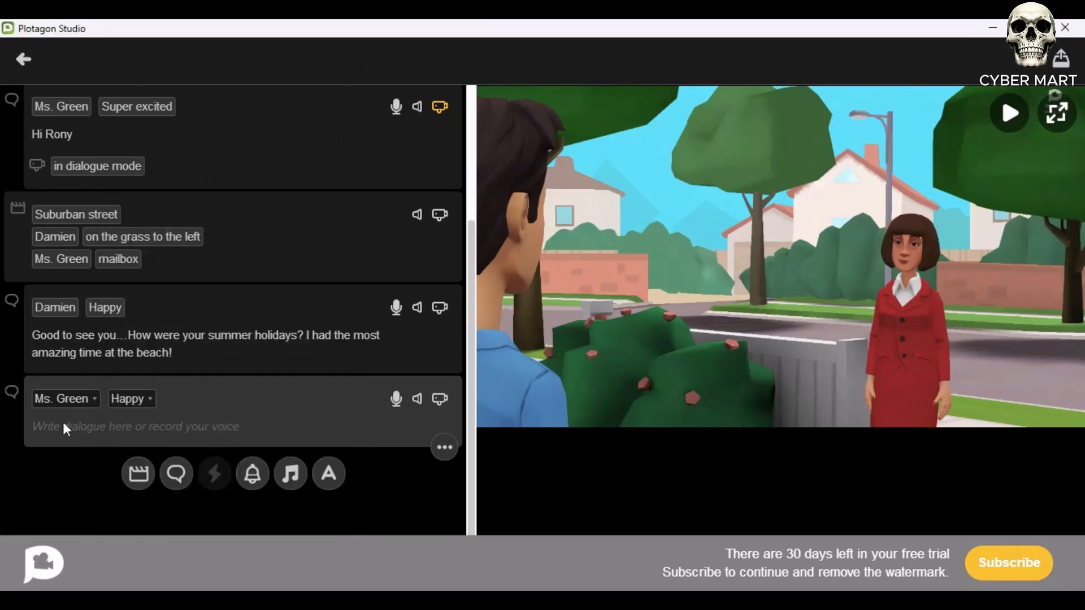
{"action": "type", "text": "Good to see you too…Oh, that sounds fun, ! I visited my grandparents' farm and learned how to milk a cow. It was so funny, you won't believe it!"}
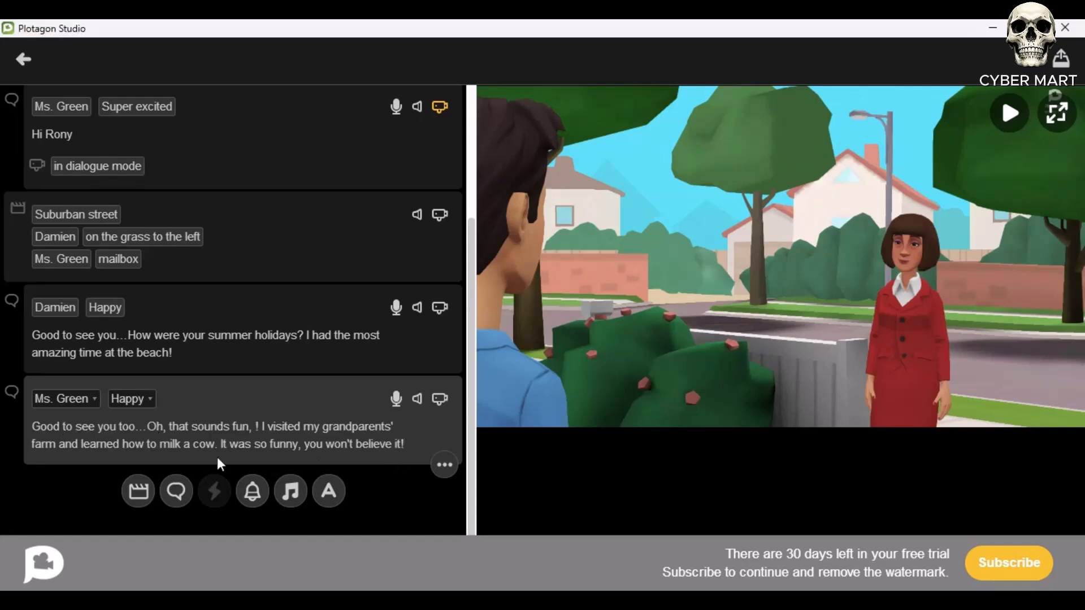
Play the preview of Ms. Green's grandparents' farm line and pause it
{"action": "left_click", "coordinate": [1011, 113]}
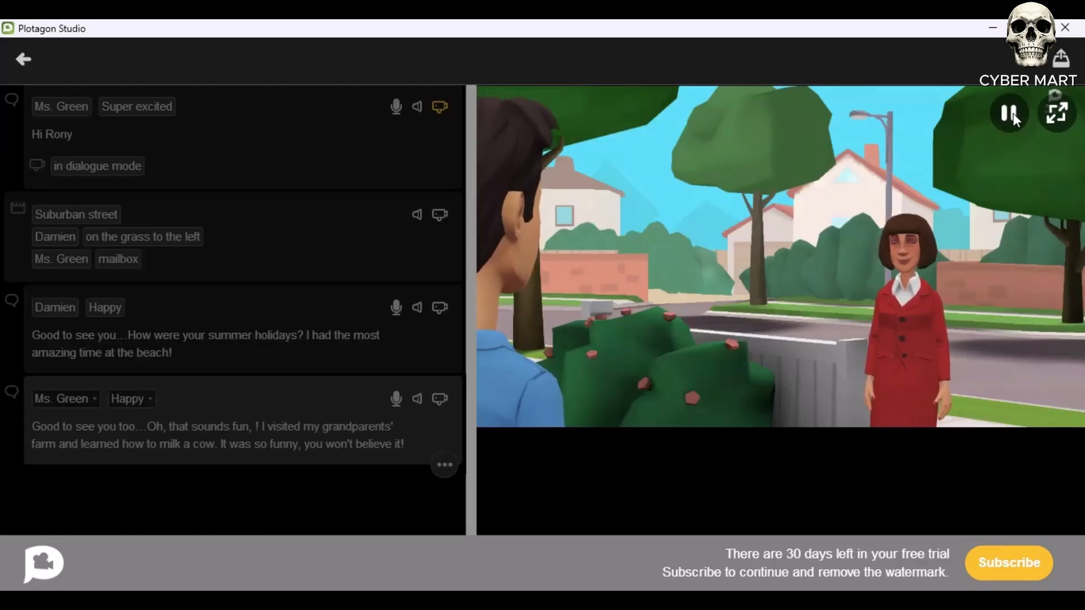
{"action": "left_click", "coordinate": [1012, 113]}
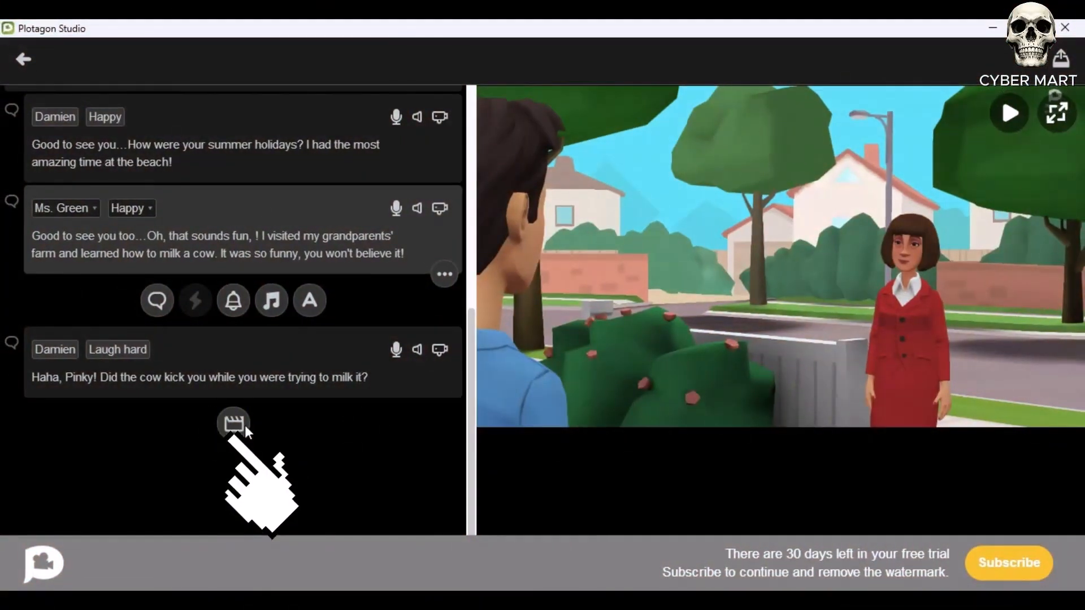
Add a new scene after Damien's Laugh hard line and choose Suburban street as its setting
{"action": "left_click", "coordinate": [246, 425]}
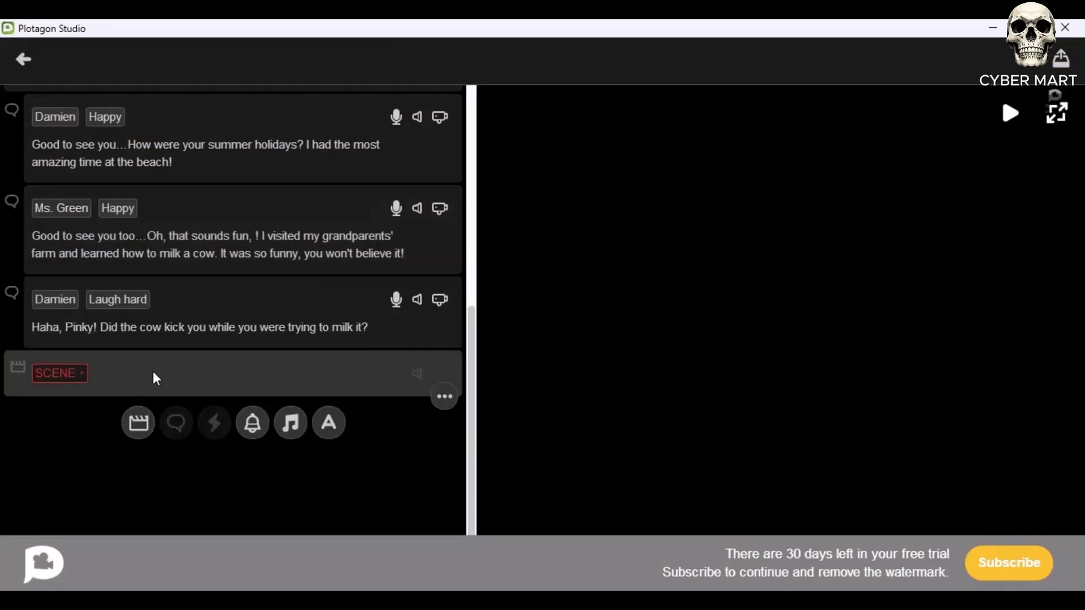
{"action": "left_click", "coordinate": [69, 373]}
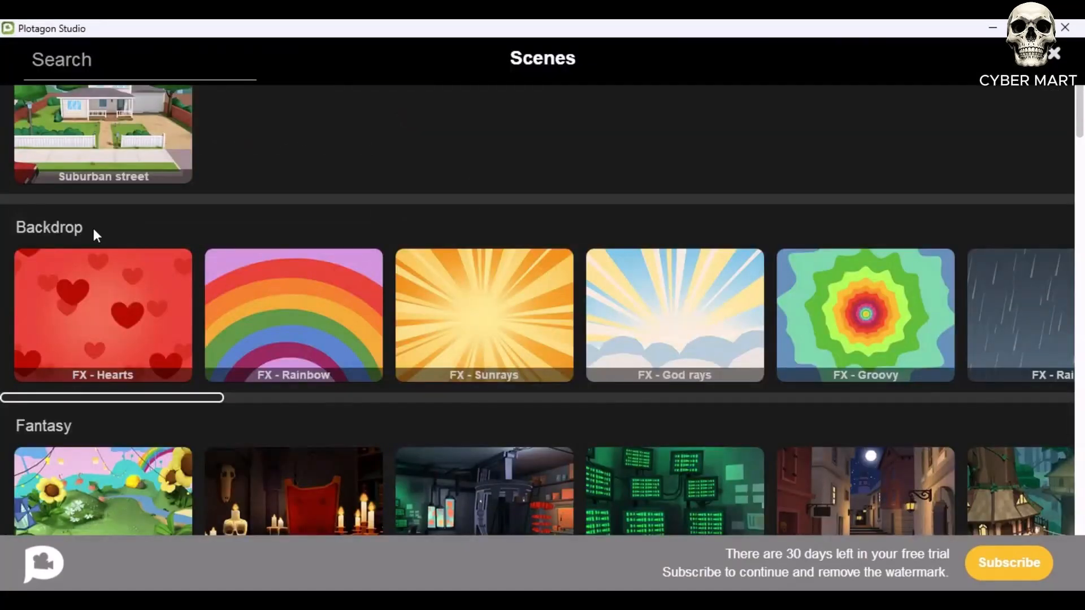
{"action": "left_click", "coordinate": [82, 154]}
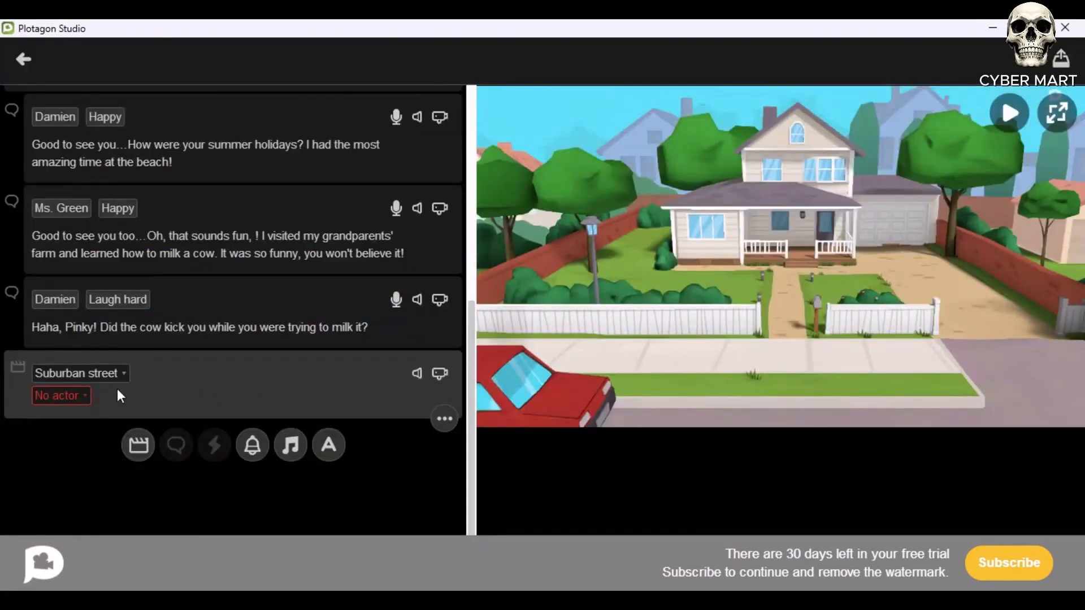
Cast the Crazy cat lady in the new Suburban street scene and position her at Door (left)
{"action": "left_click", "coordinate": [73, 397]}
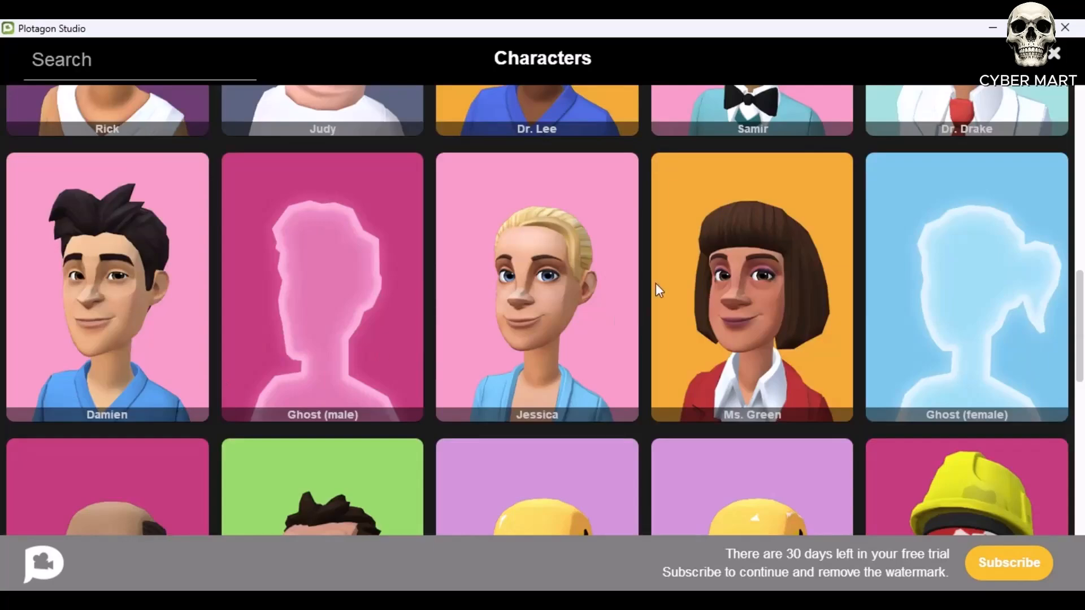
{"action": "scroll", "coordinate": [656, 284], "scroll_direction": "down", "scroll_amount": 10}
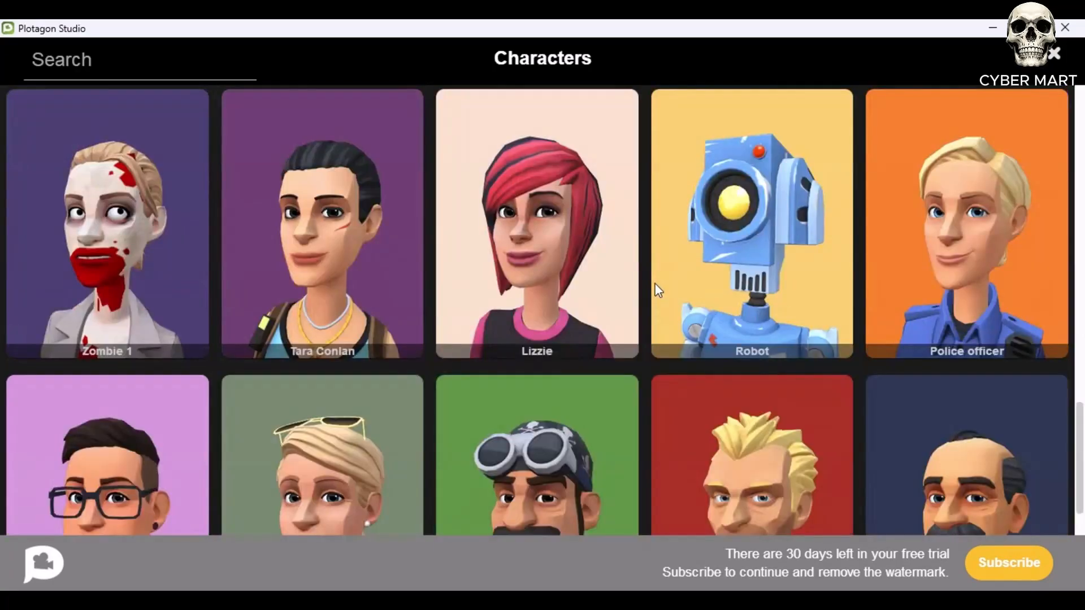
{"action": "scroll", "coordinate": [593, 291], "scroll_direction": "down", "scroll_amount": 3}
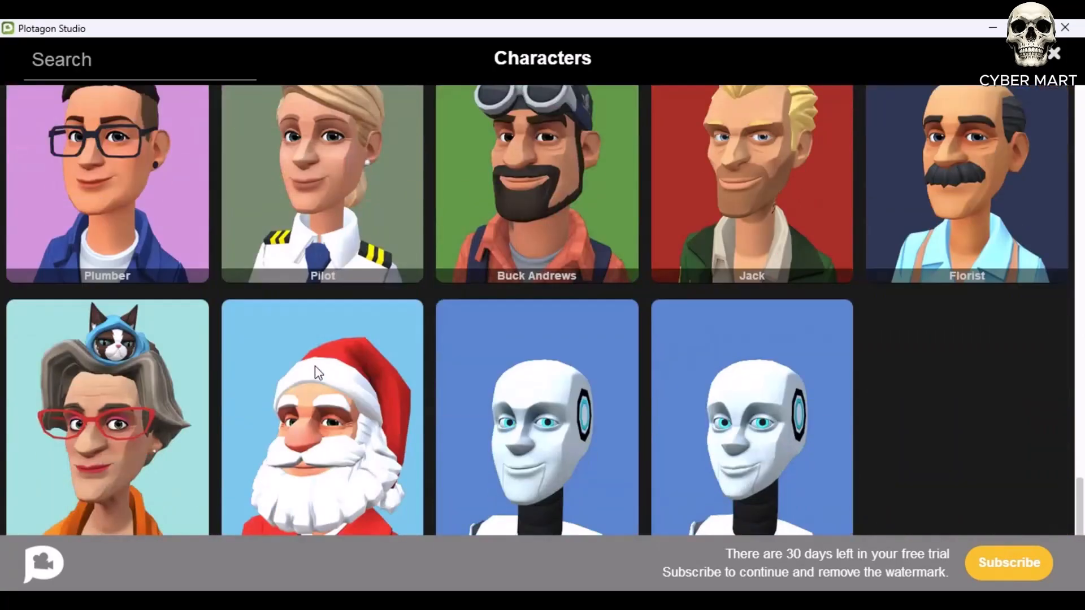
{"action": "left_click", "coordinate": [135, 409]}
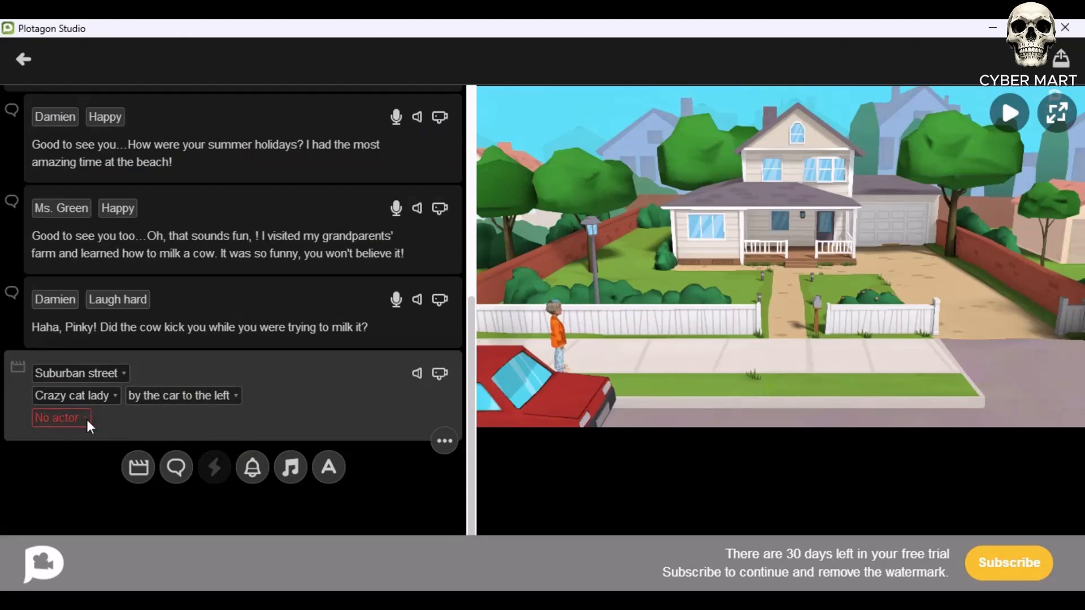
{"action": "left_click", "coordinate": [182, 395]}
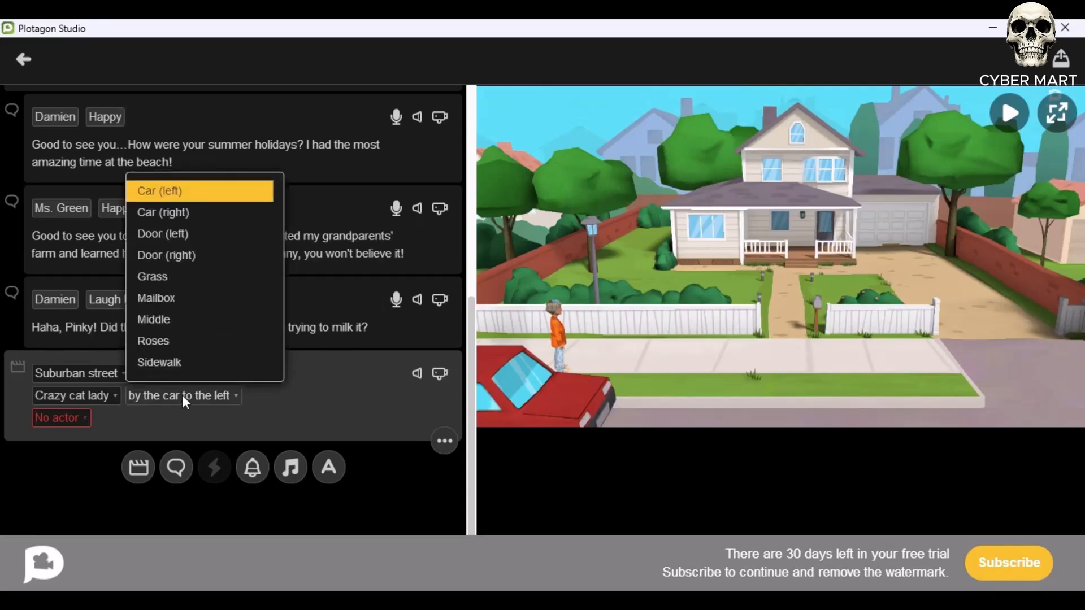
{"action": "left_click", "coordinate": [194, 235]}
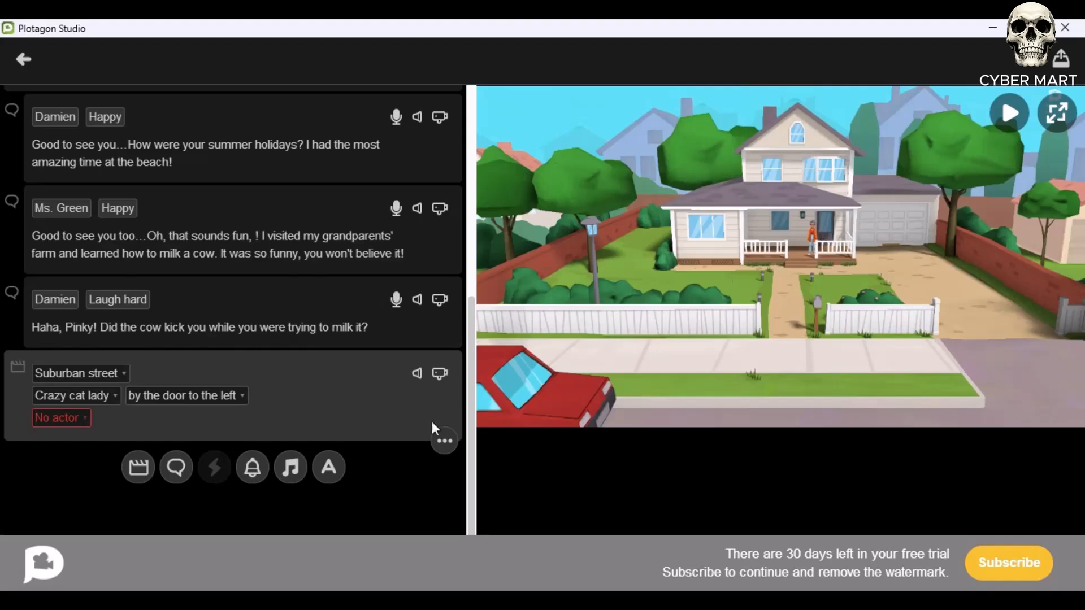
Add a camera setting to the Crazy cat lady's scene using the establishing shot
{"action": "left_click", "coordinate": [440, 374]}
{"action": "left_click", "coordinate": [83, 453]}
{"action": "left_click", "coordinate": [326, 422]}
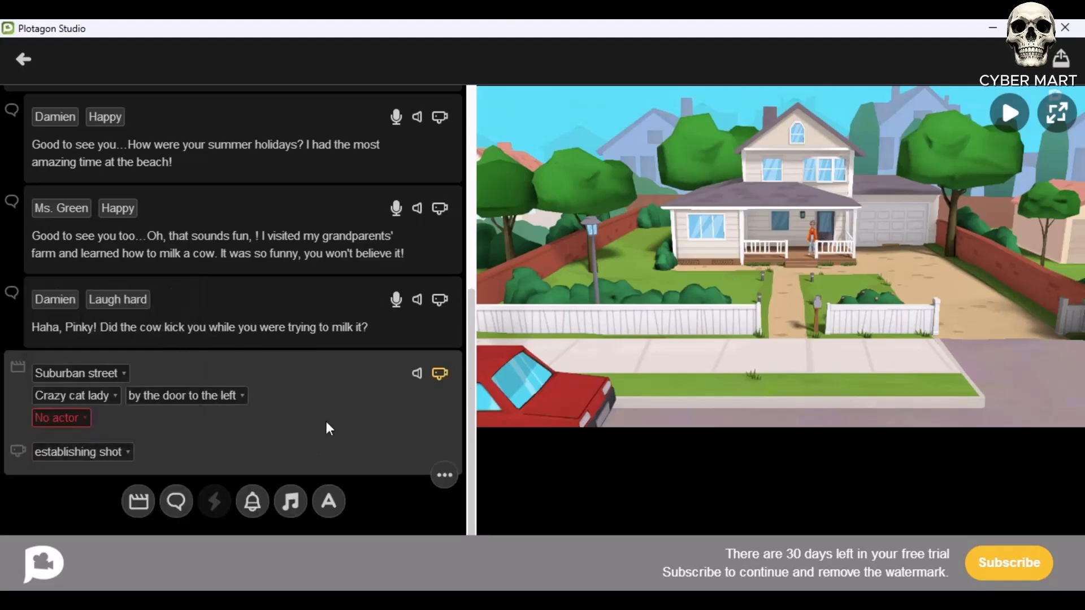
Add a dialogue line beneath the Crazy cat lady's scene and assign her as its speaker
{"action": "left_click", "coordinate": [178, 501]}
{"action": "left_click", "coordinate": [56, 341]}
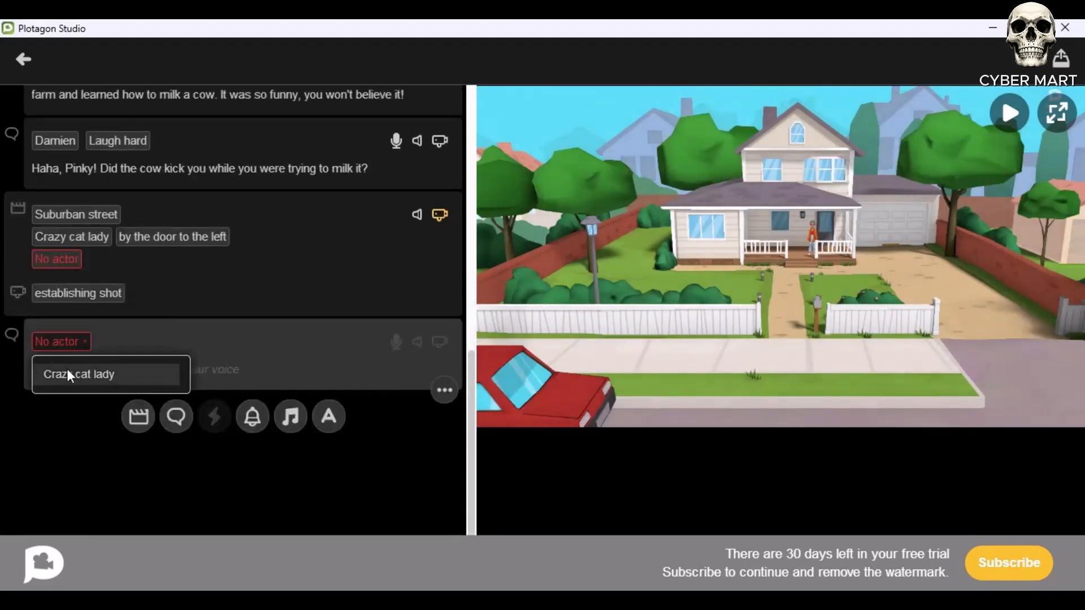
{"action": "left_click", "coordinate": [67, 369]}
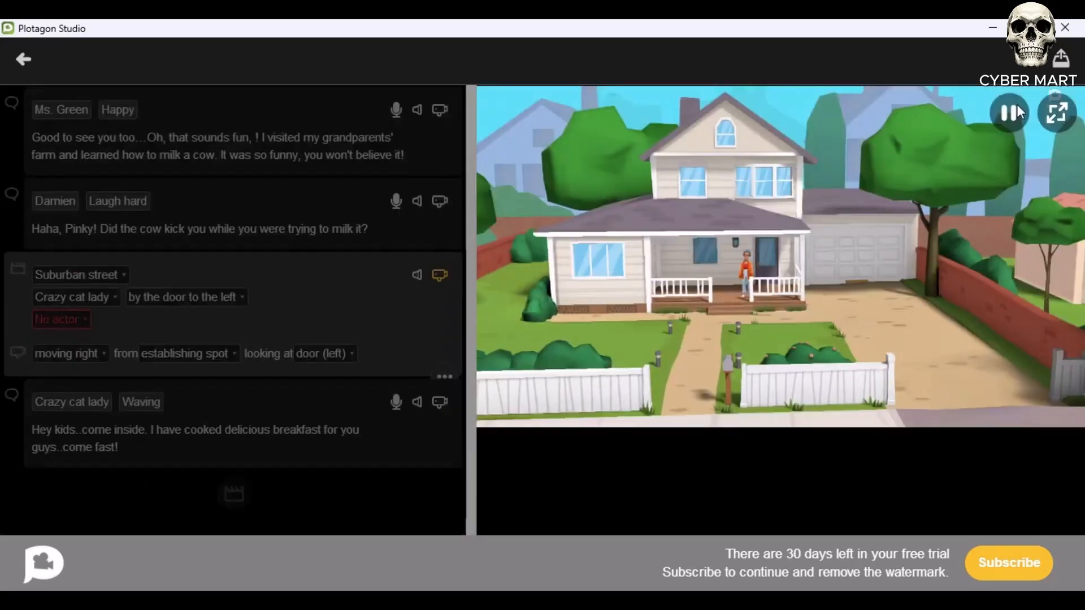
Start the moving-right camera from the middle in the Crazy cat lady's scene and play the preview
{"action": "left_click", "coordinate": [229, 355]}
{"action": "left_click", "coordinate": [211, 192]}
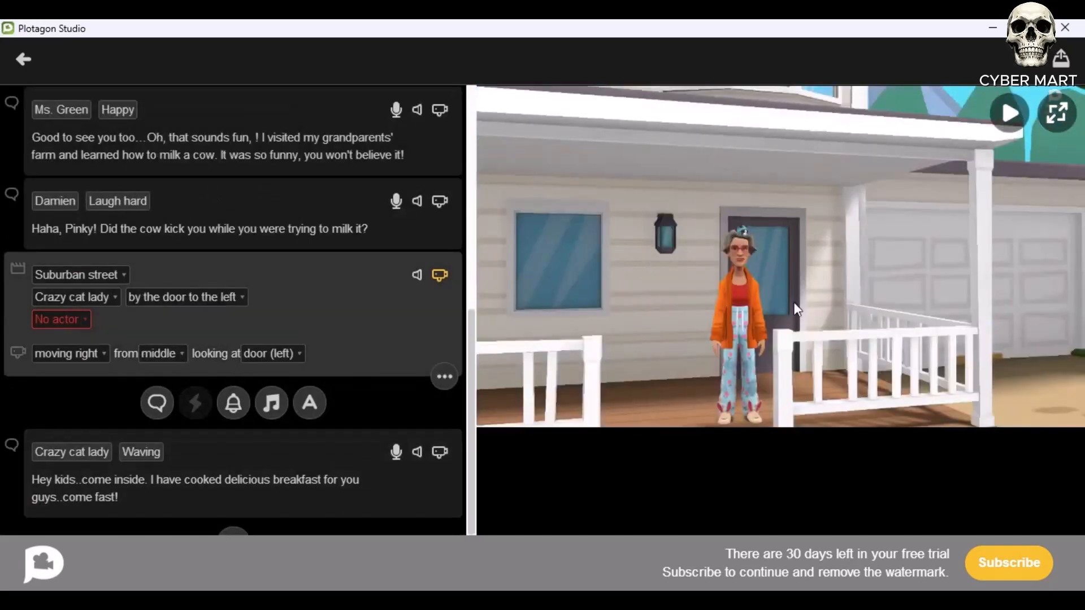
{"action": "left_click", "coordinate": [1011, 114]}
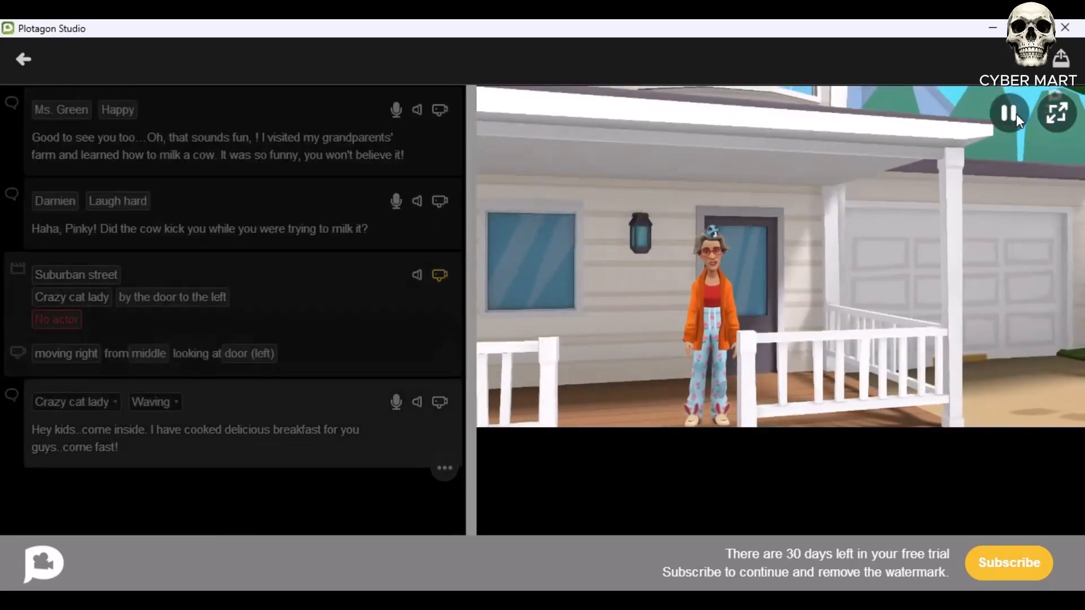
Add a new scene after the Crazy cat lady's breakfast line and choose Living room as its setting
{"action": "scroll", "coordinate": [220, 225], "scroll_direction": "down", "scroll_amount": 2}
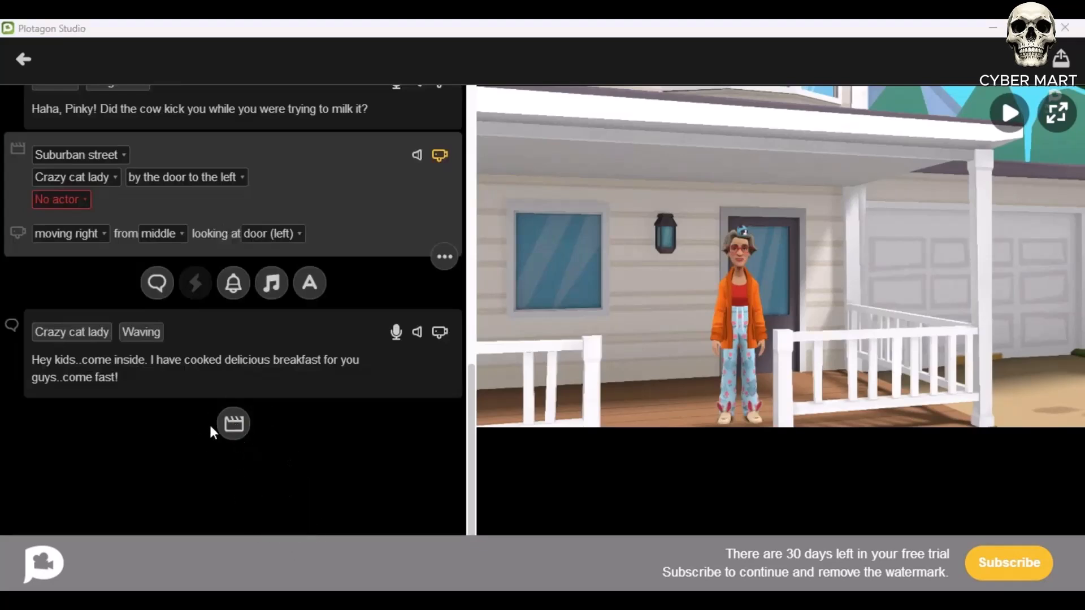
{"action": "left_click", "coordinate": [232, 424]}
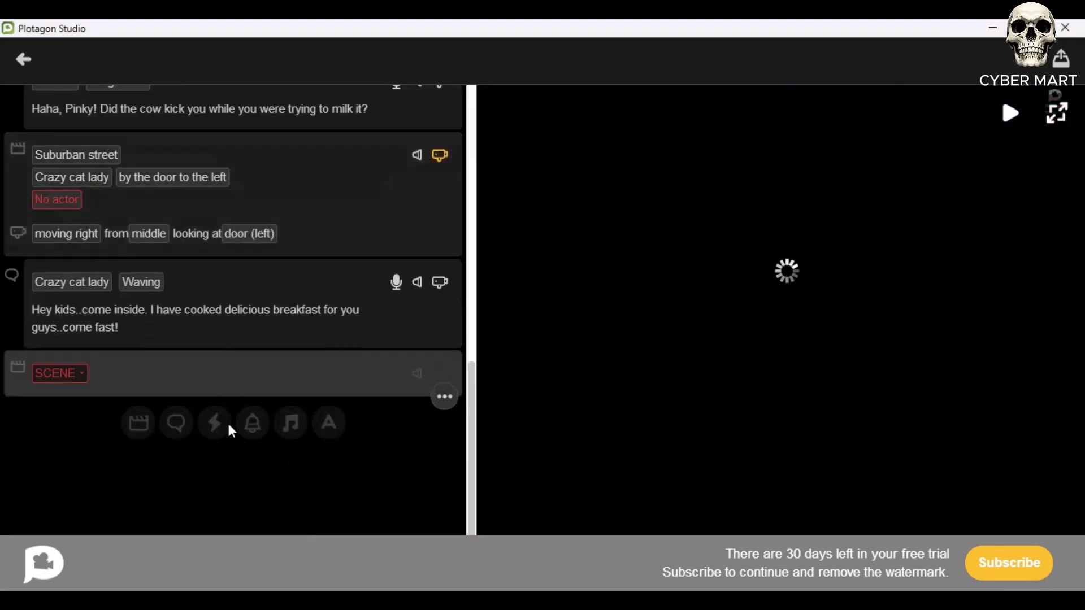
{"action": "left_click", "coordinate": [83, 374]}
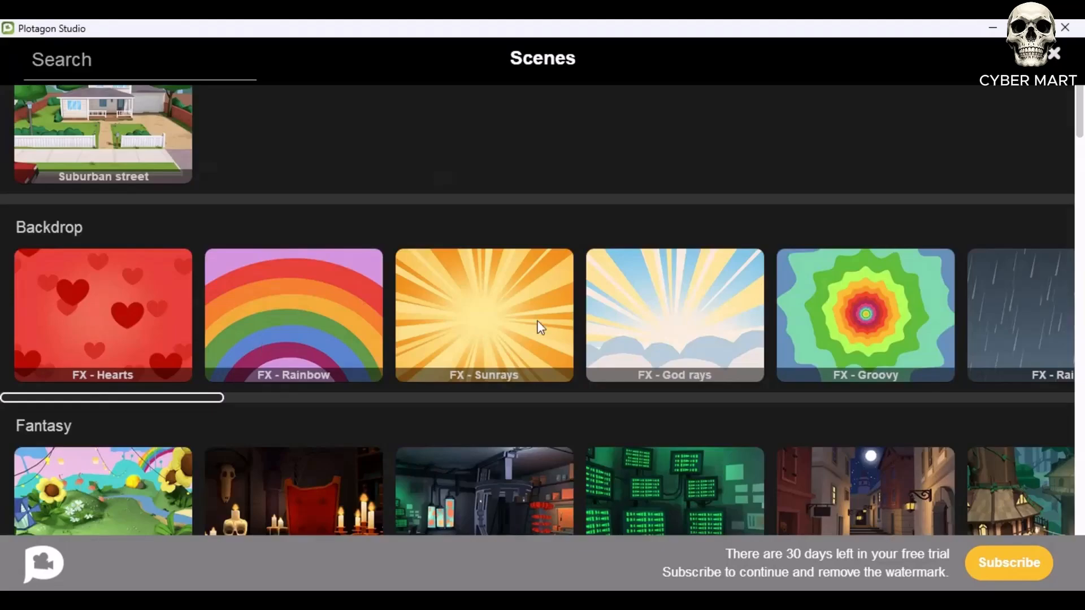
{"action": "scroll", "coordinate": [541, 328], "scroll_direction": "down", "scroll_amount": 10}
{"action": "scroll", "coordinate": [703, 317], "scroll_direction": "down", "scroll_amount": 15}
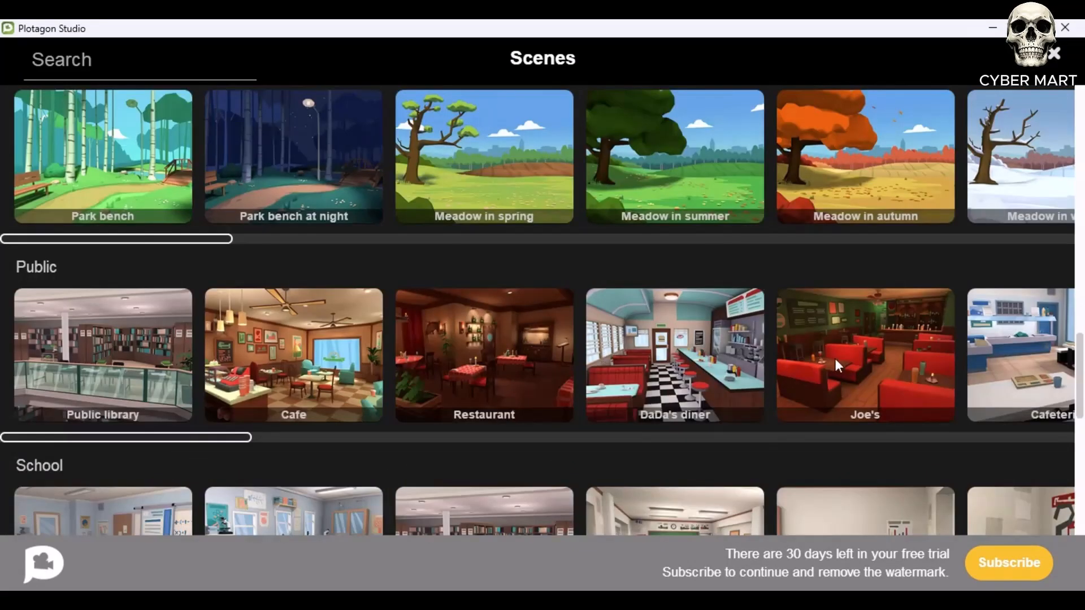
{"action": "scroll", "coordinate": [835, 364], "scroll_direction": "down", "scroll_amount": 3}
{"action": "scroll", "coordinate": [579, 335], "scroll_direction": "down", "scroll_amount": 6}
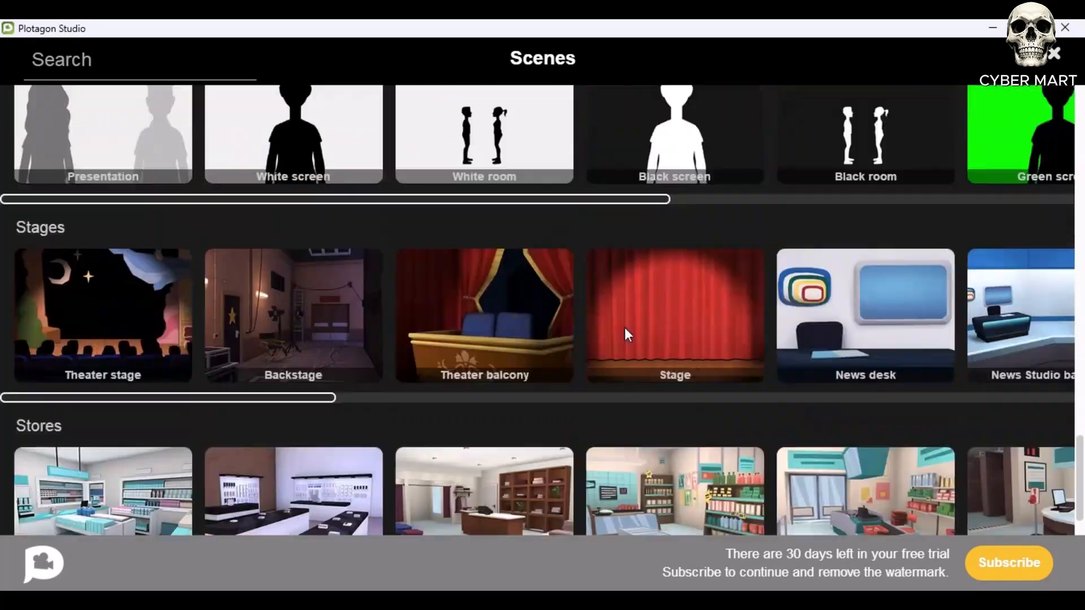
{"action": "scroll", "coordinate": [301, 341], "scroll_direction": "up", "scroll_amount": 9}
{"action": "scroll", "coordinate": [299, 370], "scroll_direction": "up", "scroll_amount": 12}
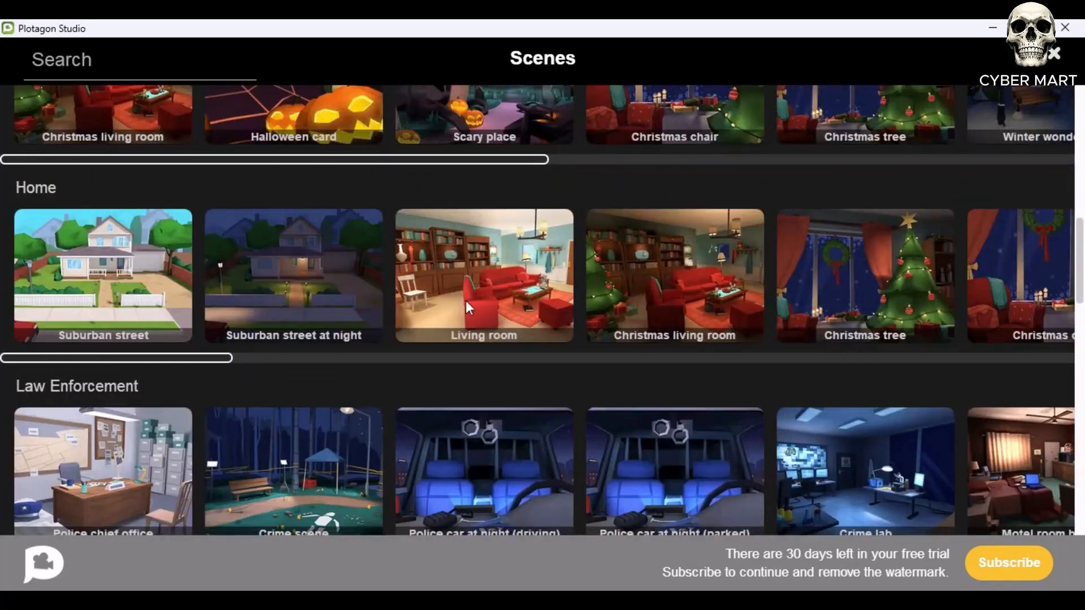
{"action": "left_click", "coordinate": [466, 300]}
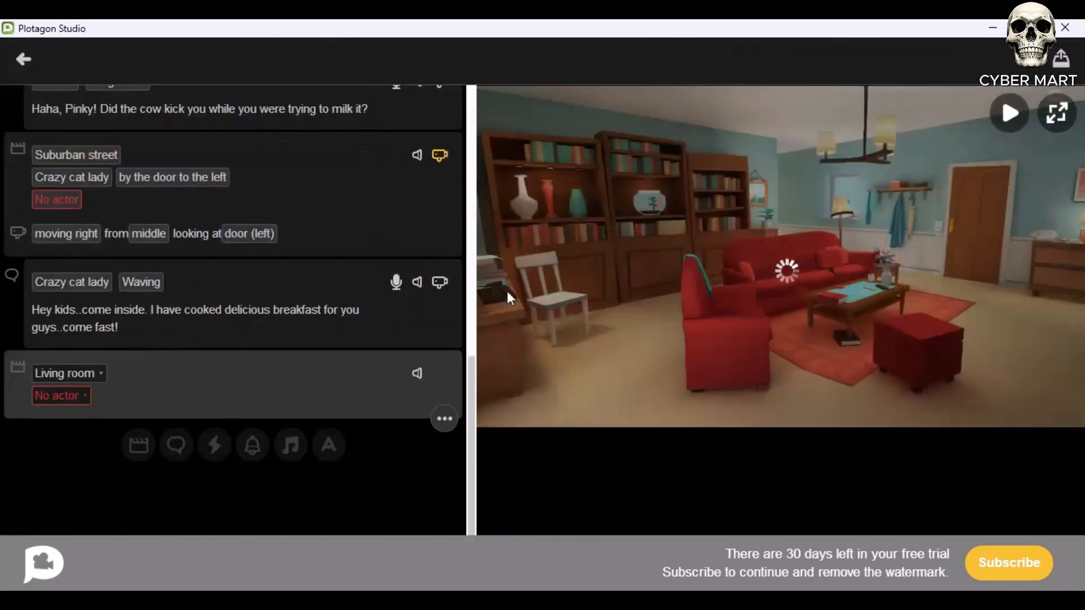
Cast Damien and Ms. Green as the two characters in the Living room scene
{"action": "left_click", "coordinate": [79, 396]}
{"action": "scroll", "coordinate": [219, 280], "scroll_direction": "down", "scroll_amount": 10}
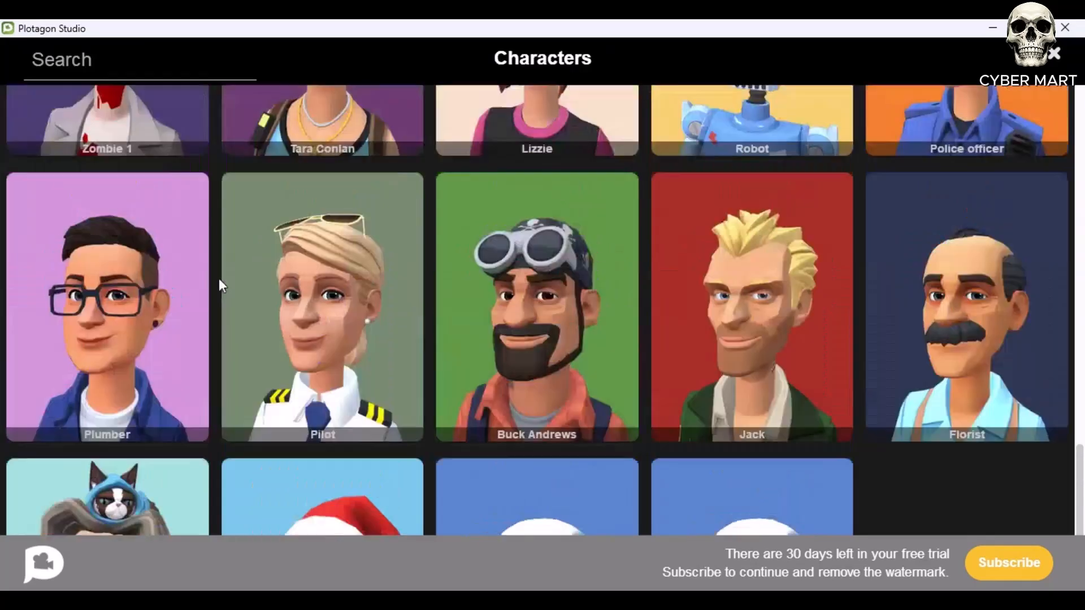
{"action": "left_click", "coordinate": [55, 324]}
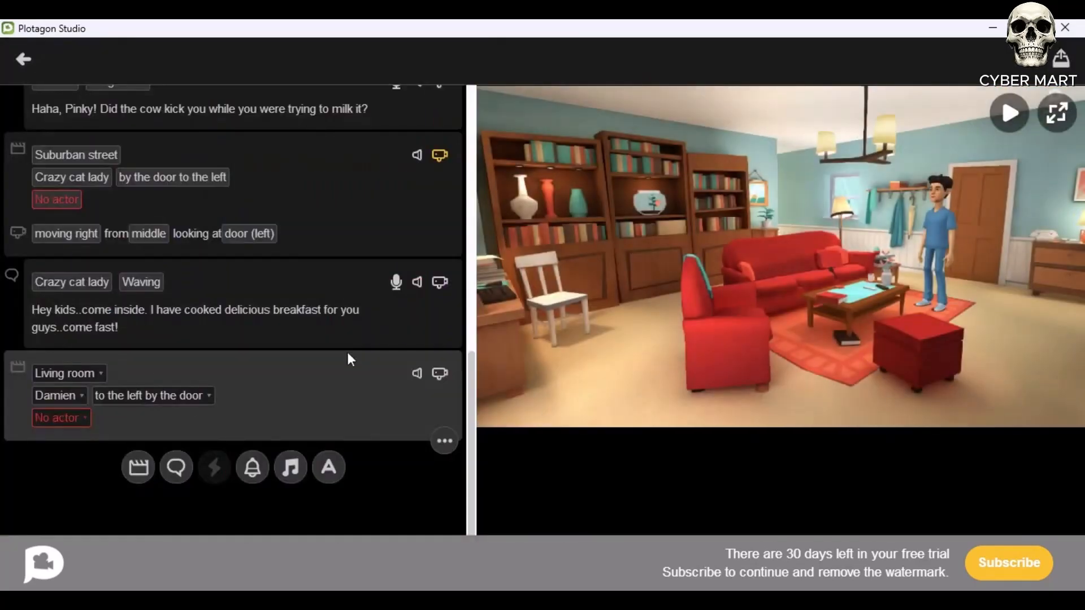
{"action": "left_click", "coordinate": [76, 425]}
{"action": "left_click", "coordinate": [770, 356]}
Try seating Damien on the ottoman and in the armchair in the Living room scene
{"action": "left_click", "coordinate": [190, 398]}
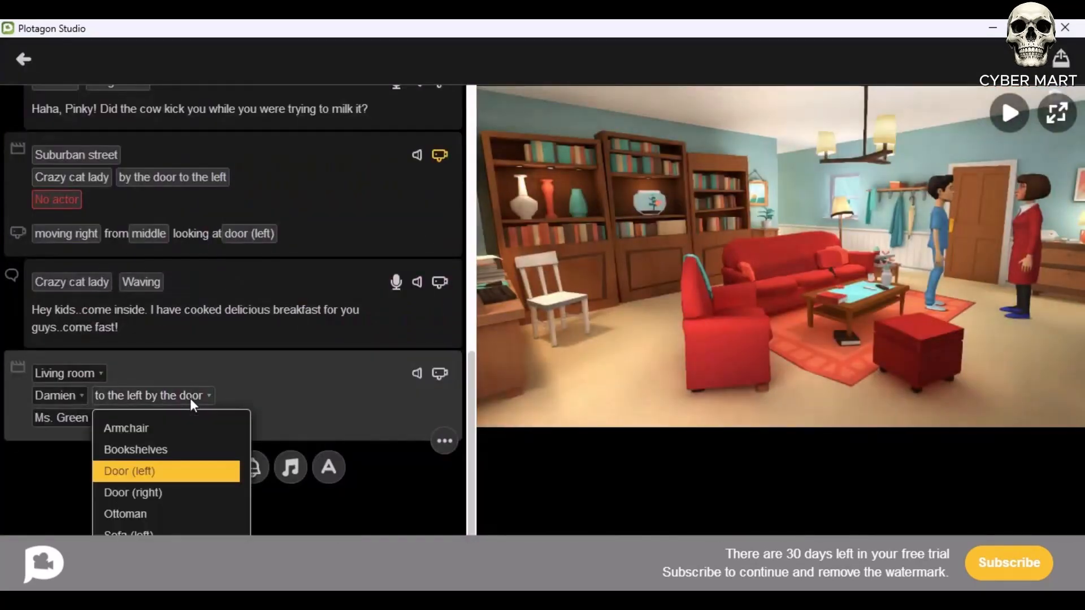
{"action": "left_click", "coordinate": [148, 512]}
{"action": "left_click", "coordinate": [203, 395]}
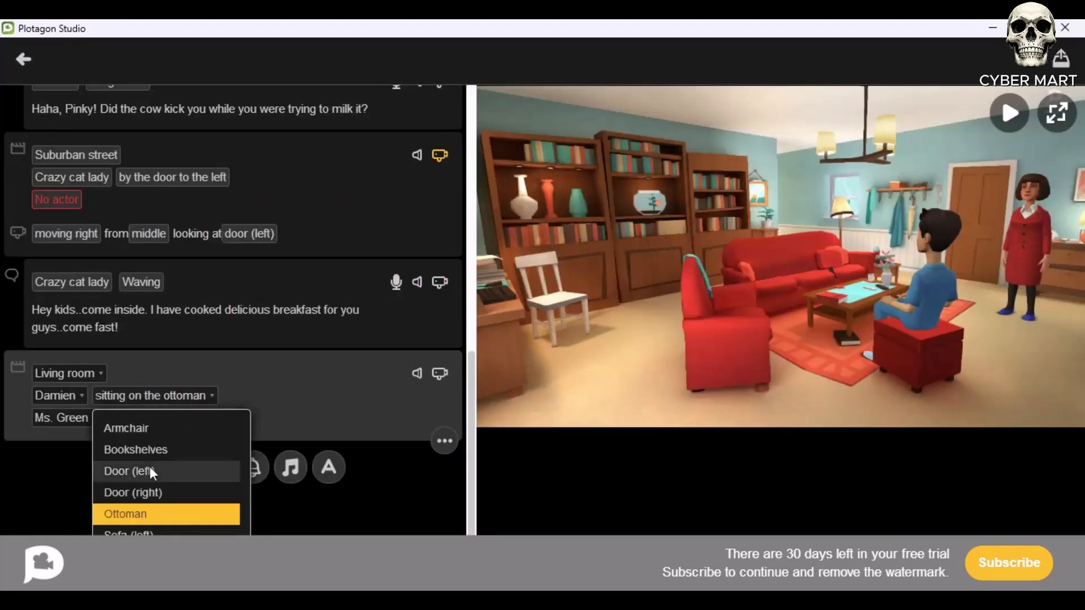
{"action": "left_click", "coordinate": [162, 431]}
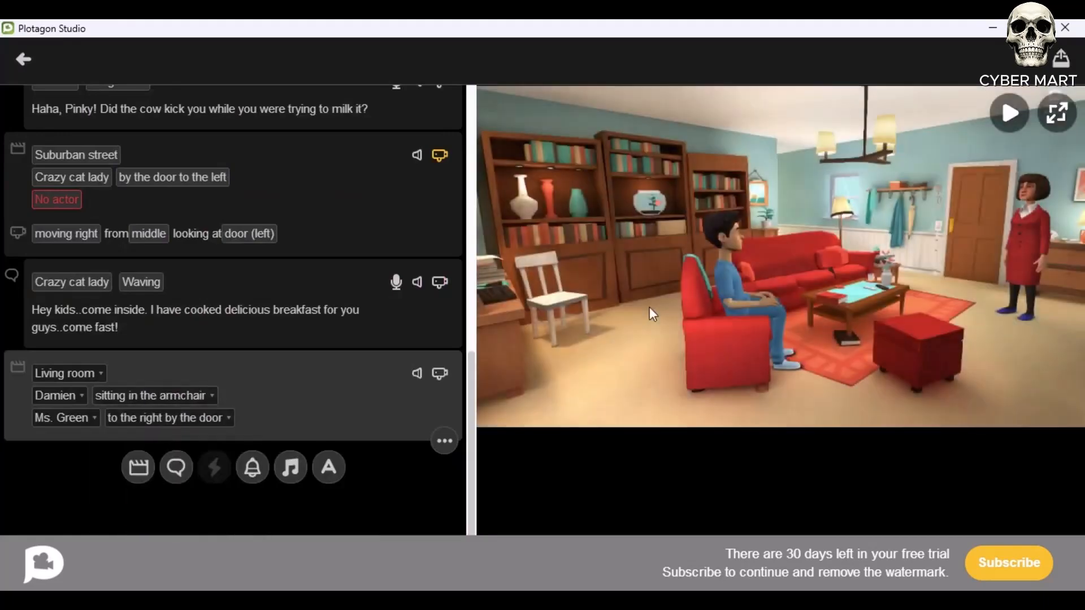
Try seating Ms. Green at the left and right ends of the living room sofa
{"action": "left_click", "coordinate": [219, 416]}
{"action": "left_click", "coordinate": [175, 348]}
{"action": "left_click", "coordinate": [188, 416]}
{"action": "left_click", "coordinate": [171, 357]}
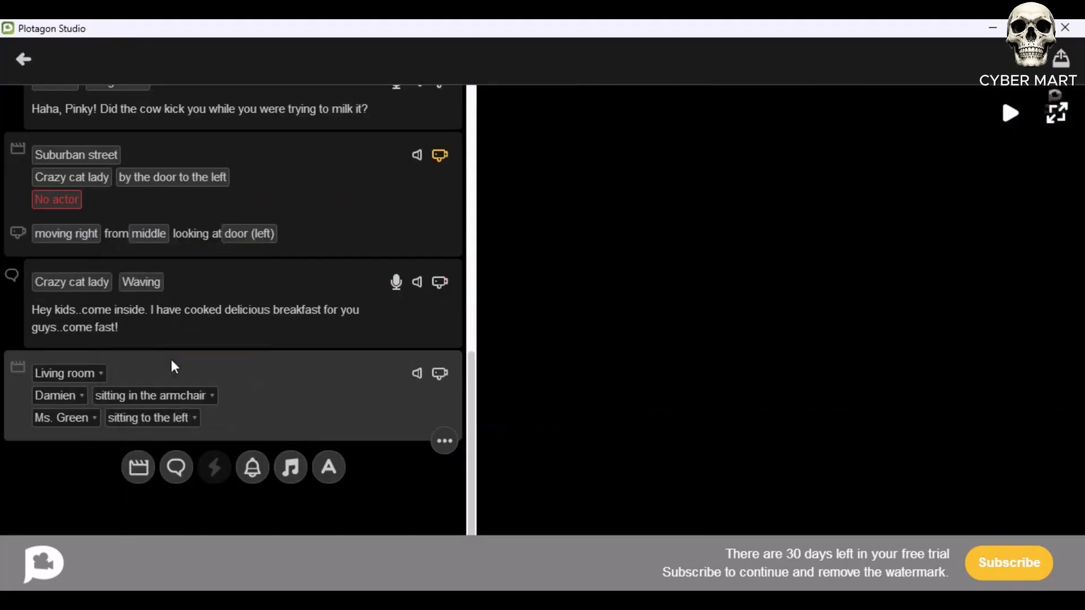
{"action": "left_click", "coordinate": [177, 412]}
{"action": "left_click", "coordinate": [175, 388]}
Seat Damien at Sofa (left) and Ms. Green on the ottoman in the Living room scene
{"action": "left_click", "coordinate": [198, 397]}
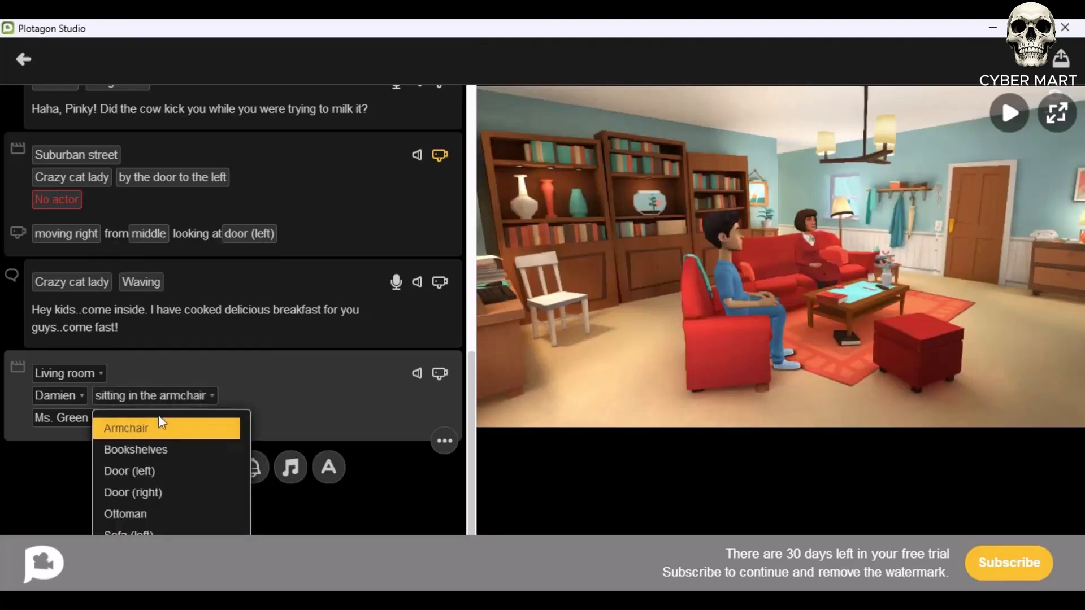
{"action": "left_click", "coordinate": [169, 452]}
{"action": "left_click", "coordinate": [158, 395]}
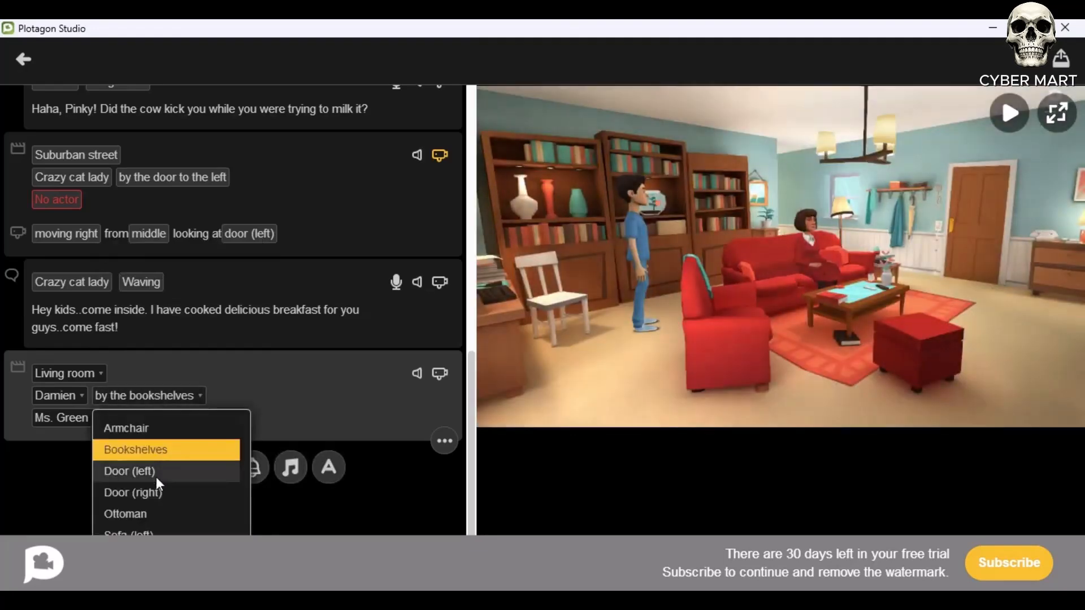
{"action": "left_click", "coordinate": [154, 532]}
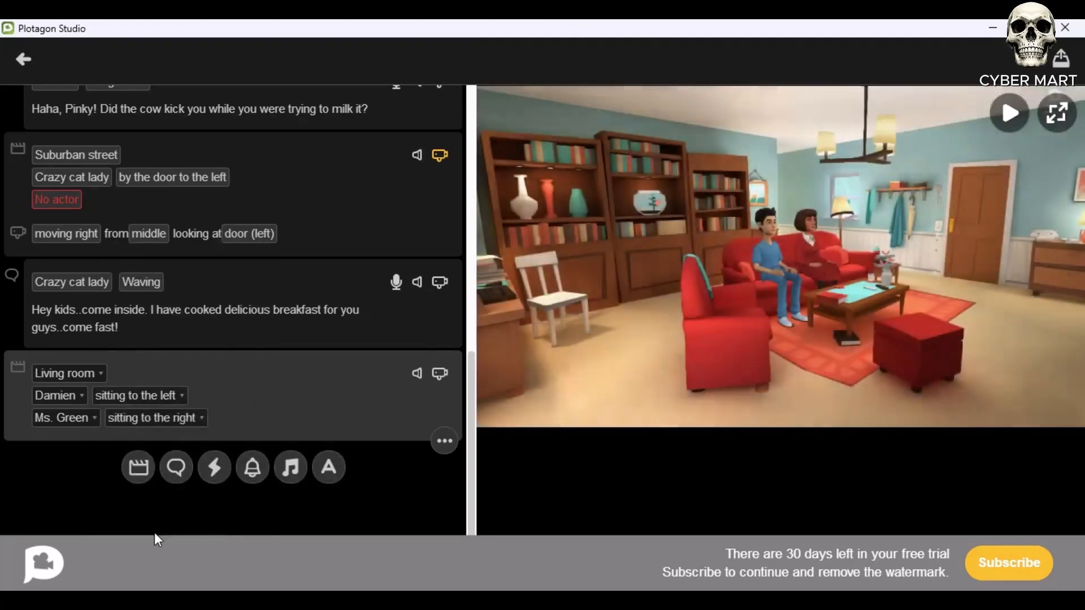
{"action": "left_click", "coordinate": [182, 414]}
{"action": "left_click", "coordinate": [145, 339]}
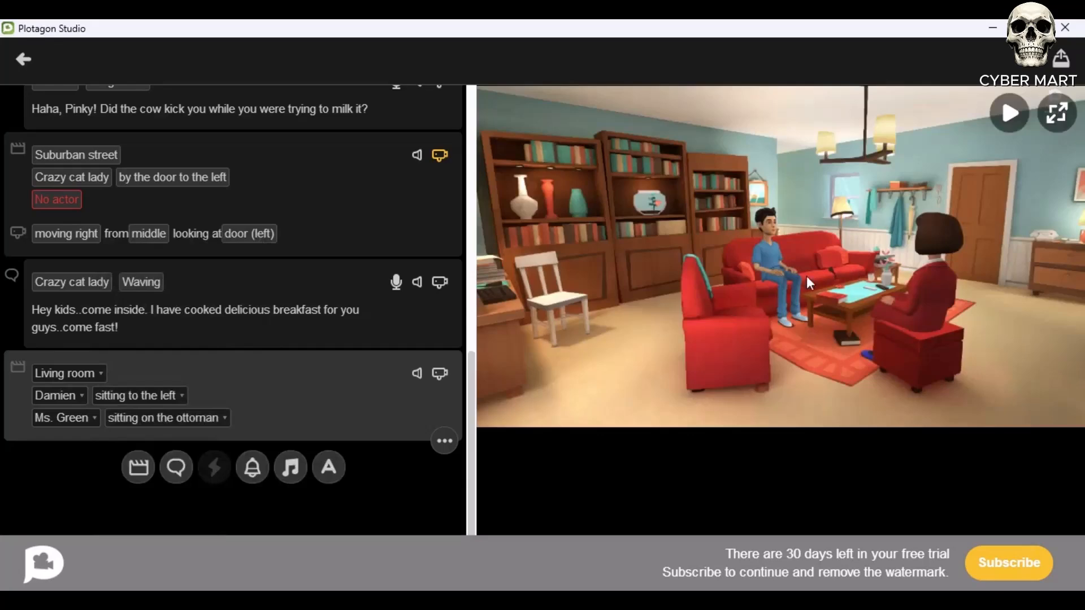
Add a Damien dialogue line reading "So did you get scared by the cow?" with the Mind blown expression
{"action": "scroll", "coordinate": [217, 377], "scroll_direction": "down", "scroll_amount": 1}
{"action": "left_click", "coordinate": [174, 420]}
{"action": "left_click", "coordinate": [75, 443]}
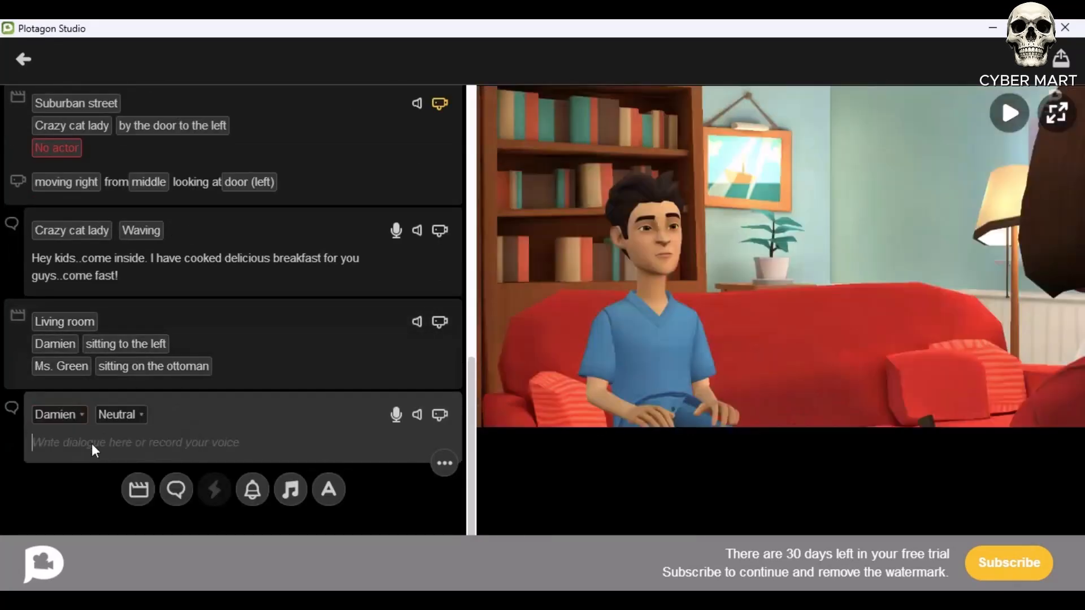
{"action": "type", "text": "So did you get scared by the cow?!"}
{"action": "left_click", "coordinate": [127, 414]}
{"action": "scroll", "coordinate": [181, 289], "scroll_direction": "up", "scroll_amount": 5}
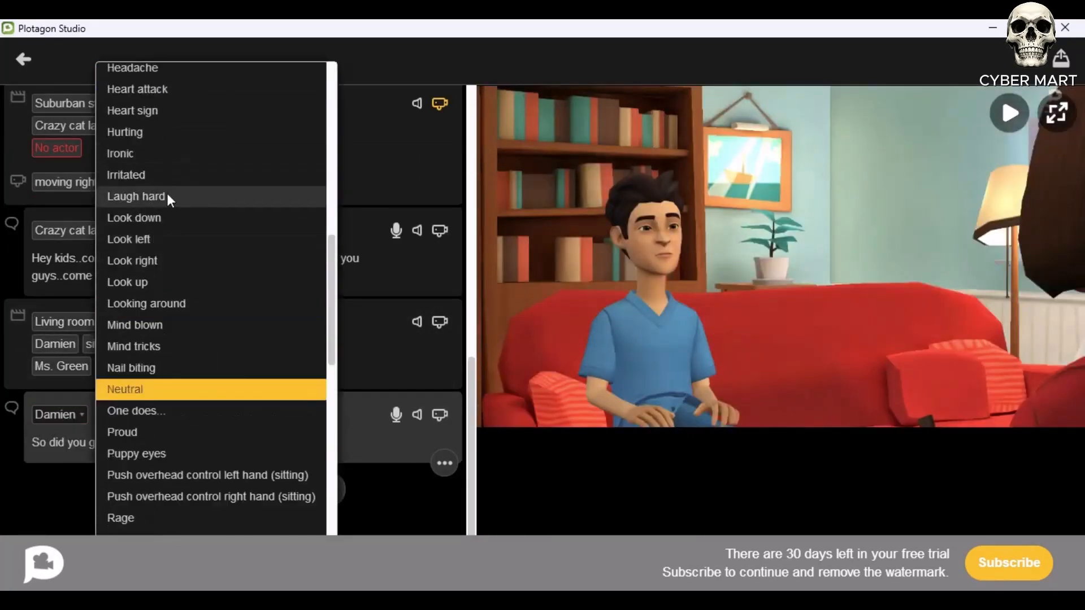
{"action": "left_click", "coordinate": [163, 325]}
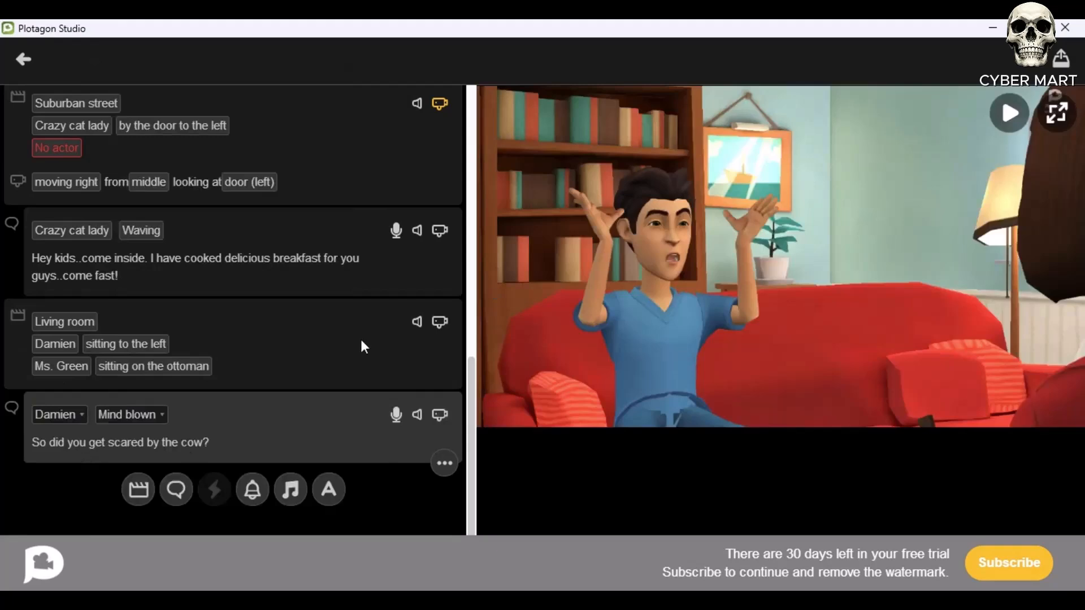
Add a dialogue line below Damien's cow question and assign Ms. Green as its speaker
{"action": "scroll", "coordinate": [362, 343], "scroll_direction": "down", "scroll_amount": 2}
{"action": "left_click", "coordinate": [179, 419]}
{"action": "left_click", "coordinate": [86, 421]}
{"action": "left_click", "coordinate": [110, 465]}
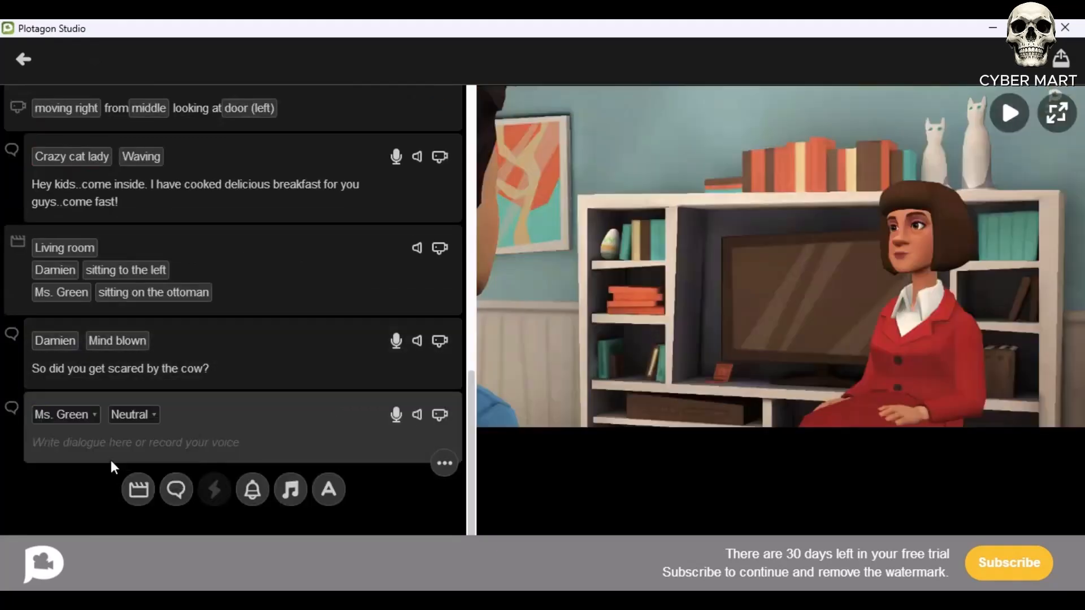
Set the expression of Ms. Green's new dialogue line to Laugh hard
{"action": "left_click", "coordinate": [141, 419]}
{"action": "scroll", "coordinate": [178, 192], "scroll_direction": "down", "scroll_amount": 5}
{"action": "scroll", "coordinate": [198, 277], "scroll_direction": "up", "scroll_amount": 5}
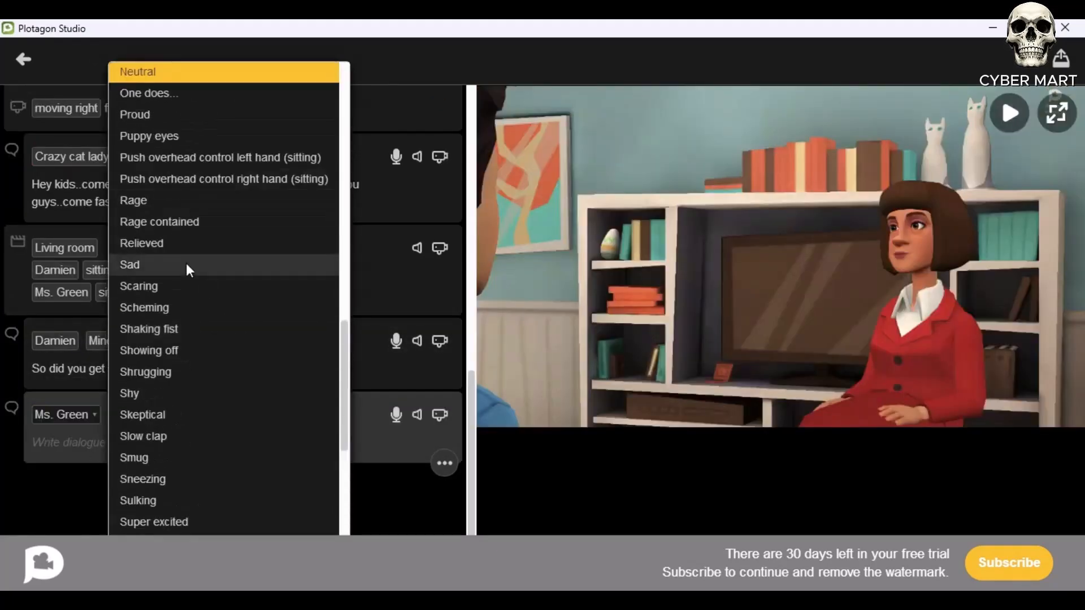
{"action": "scroll", "coordinate": [201, 339], "scroll_direction": "down", "scroll_amount": 6}
{"action": "scroll", "coordinate": [211, 339], "scroll_direction": "up", "scroll_amount": 10}
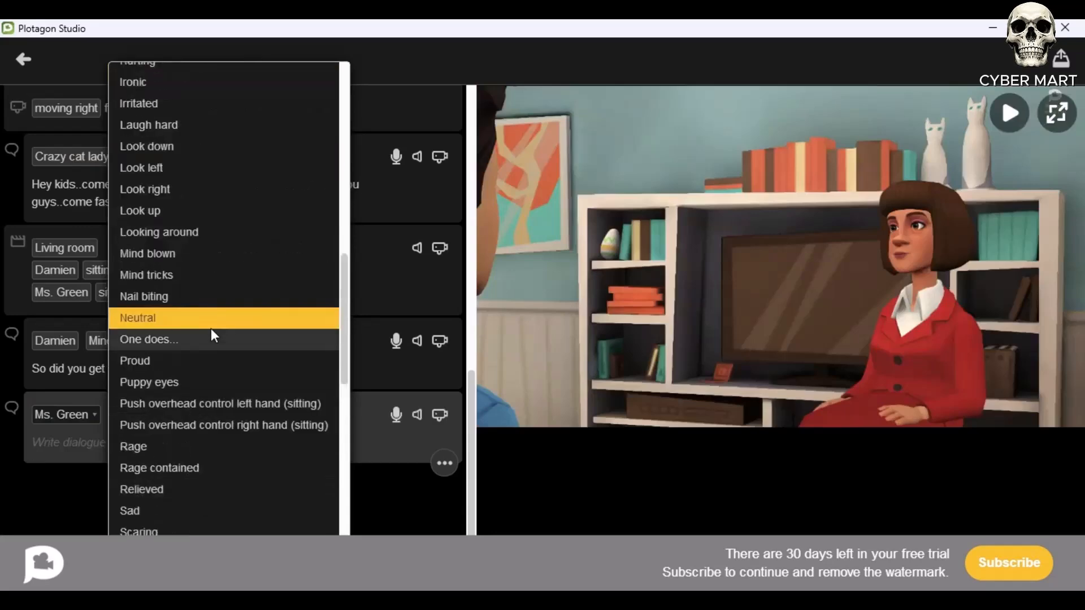
{"action": "left_click", "coordinate": [148, 125]}
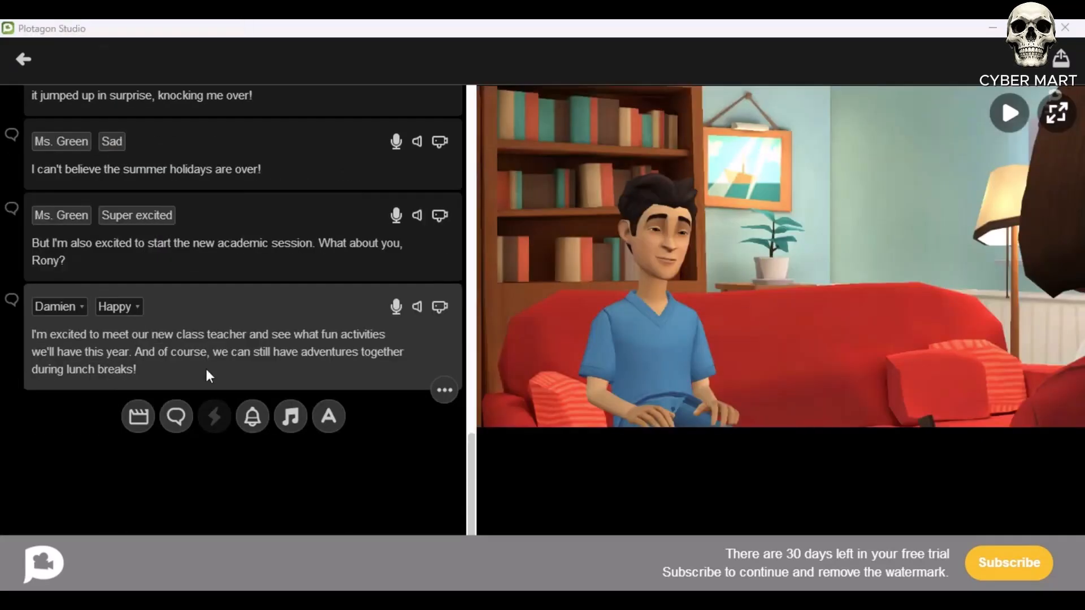
Add another Living room scene at the end of the script with Crazy cat lady standing to the left by the door
{"action": "left_click", "coordinate": [145, 415]}
{"action": "left_click", "coordinate": [77, 413]}
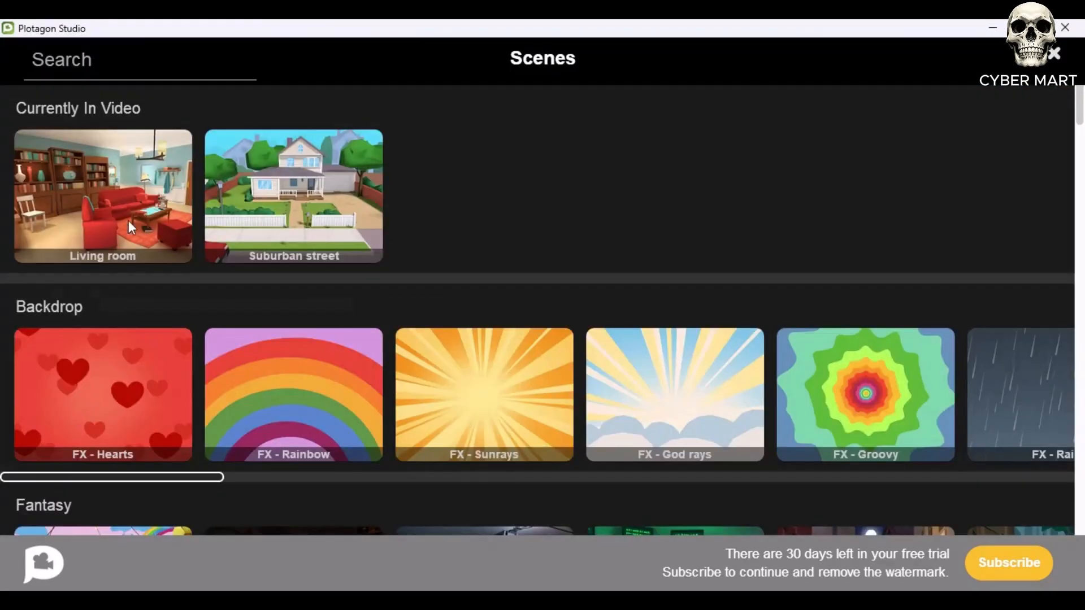
{"action": "left_click", "coordinate": [128, 220]}
{"action": "left_click", "coordinate": [76, 436]}
{"action": "left_click", "coordinate": [100, 430]}
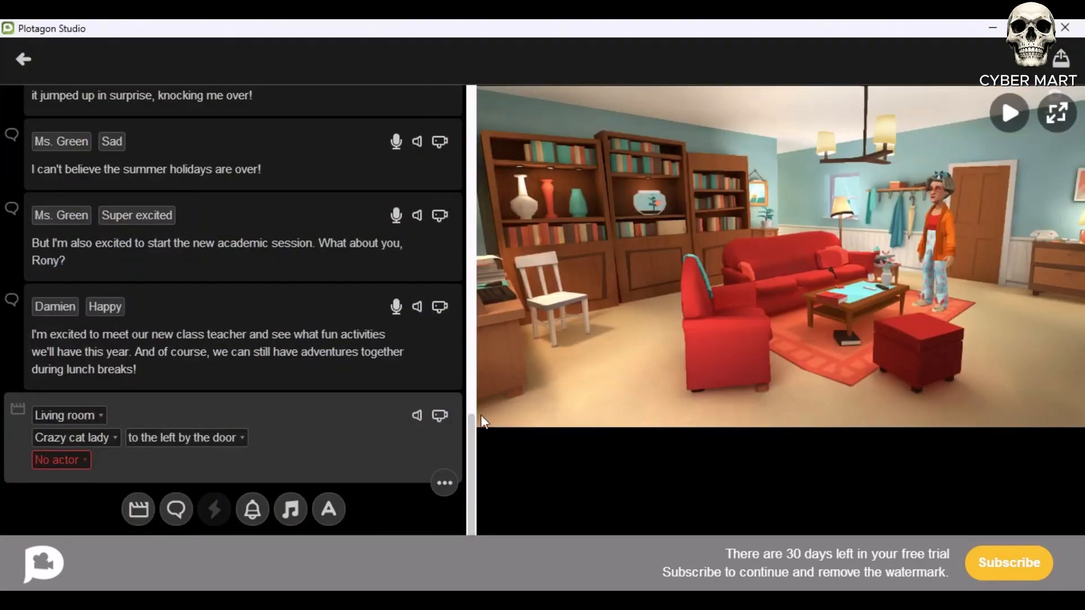
Set the camera of the new Living room scene to establishing shot
{"action": "left_click", "coordinate": [440, 415]}
{"action": "left_click", "coordinate": [169, 419]}
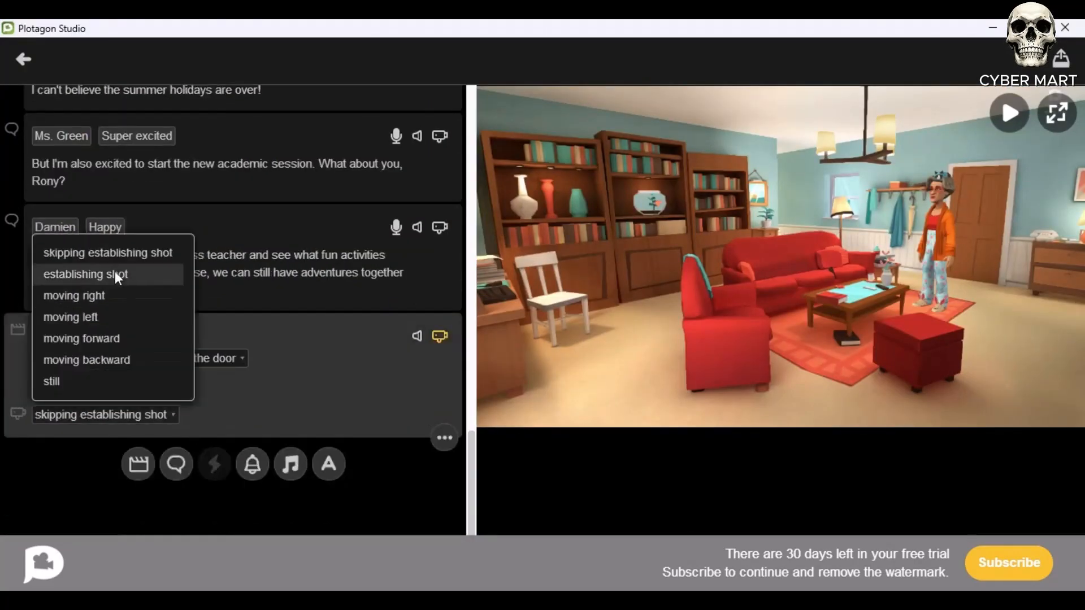
{"action": "left_click", "coordinate": [115, 273]}
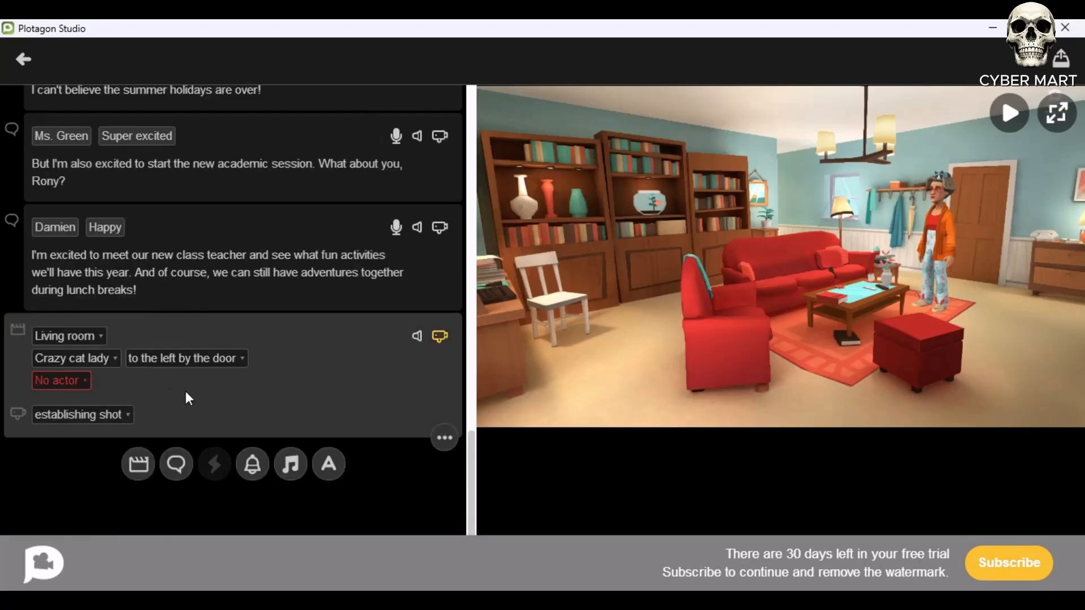
Add Ms. Green as the second actor of the new Living room scene and seat her on the ottoman
{"action": "left_click", "coordinate": [85, 383]}
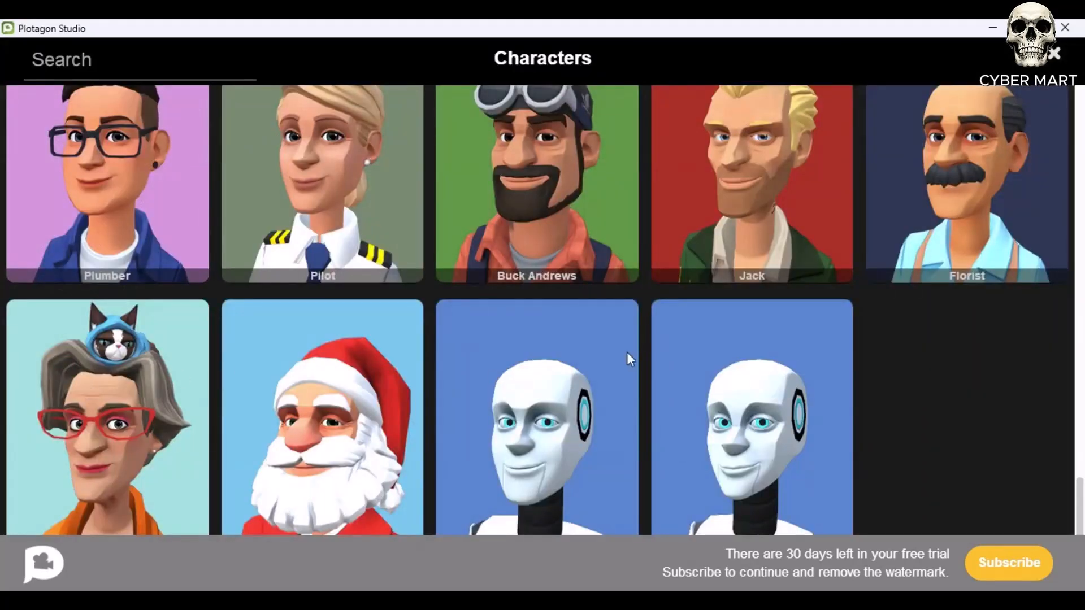
{"action": "scroll", "coordinate": [629, 358], "scroll_direction": "down", "scroll_amount": 5}
{"action": "scroll", "coordinate": [629, 358], "scroll_direction": "up", "scroll_amount": 5}
{"action": "left_click", "coordinate": [838, 302]}
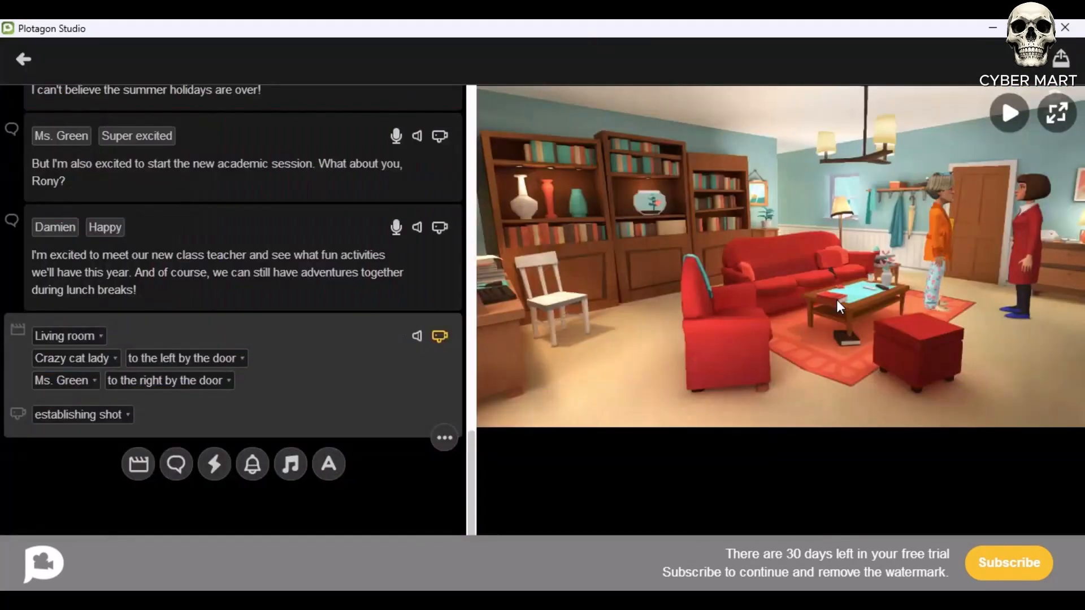
{"action": "left_click", "coordinate": [212, 378]}
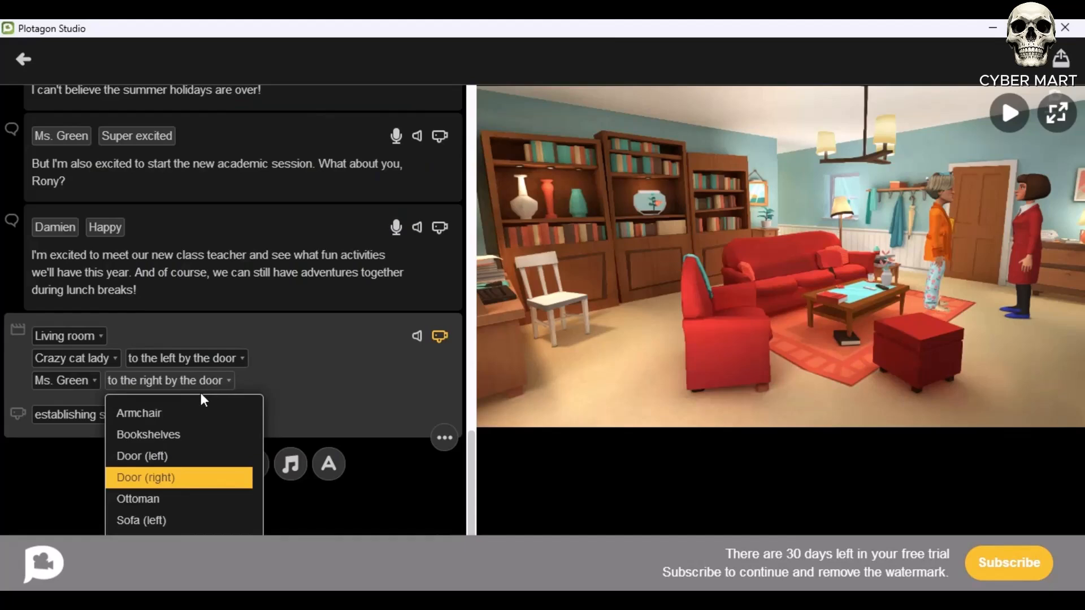
{"action": "left_click", "coordinate": [170, 499]}
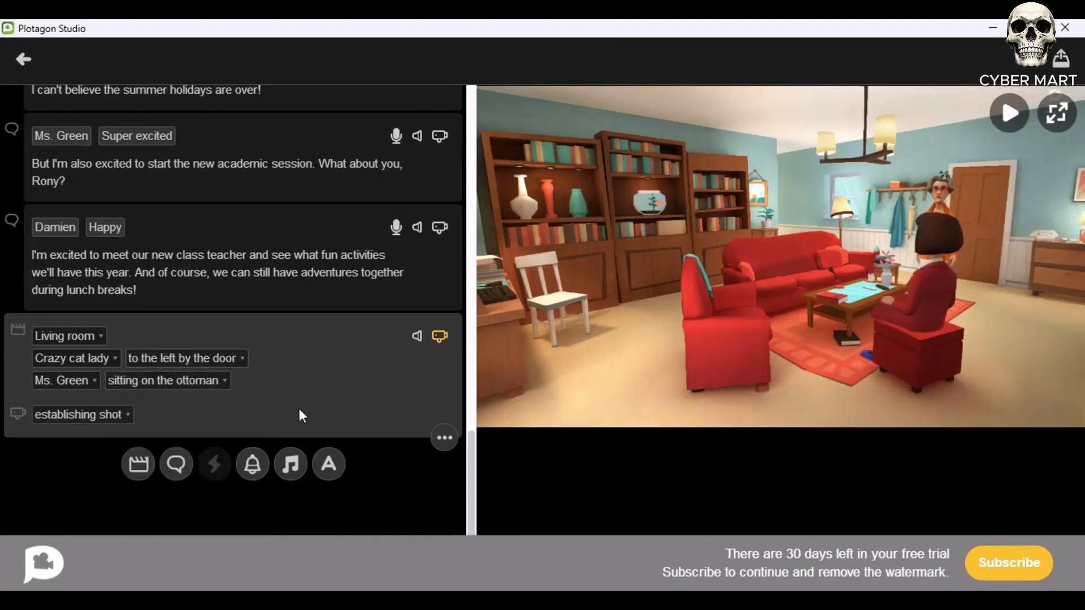
Add a Crazy cat lady dialogue line reading "Pinky you must be tired…shall I get you a glass of water?" with the Showing off expression
{"action": "left_click", "coordinate": [170, 463]}
{"action": "left_click", "coordinate": [107, 486]}
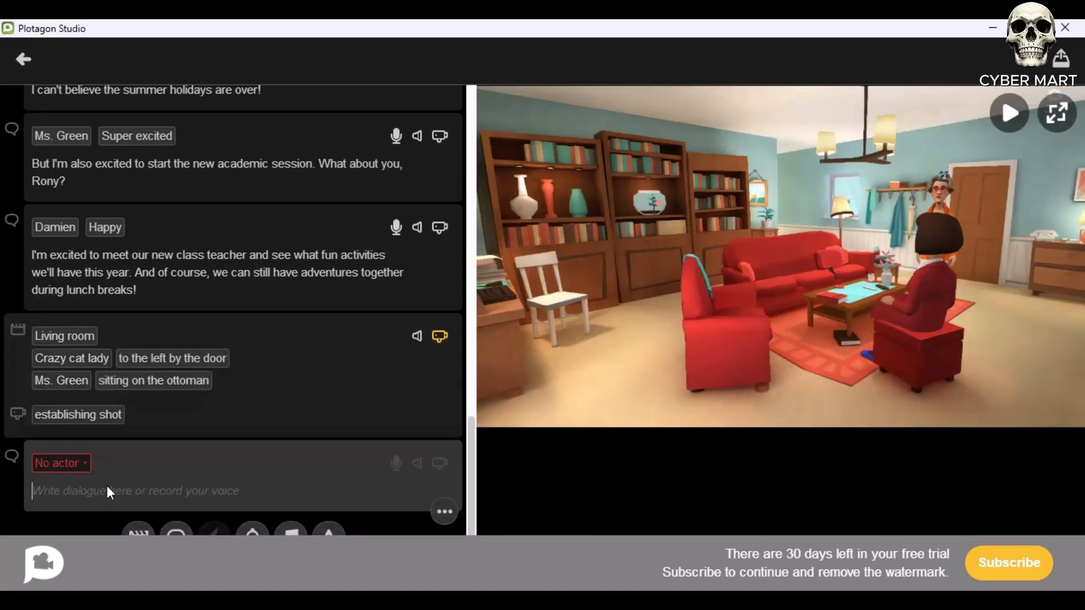
{"action": "type", "text": "Pinky you must be tired…shall I get you a glass of water?"}
{"action": "left_click", "coordinate": [84, 462]}
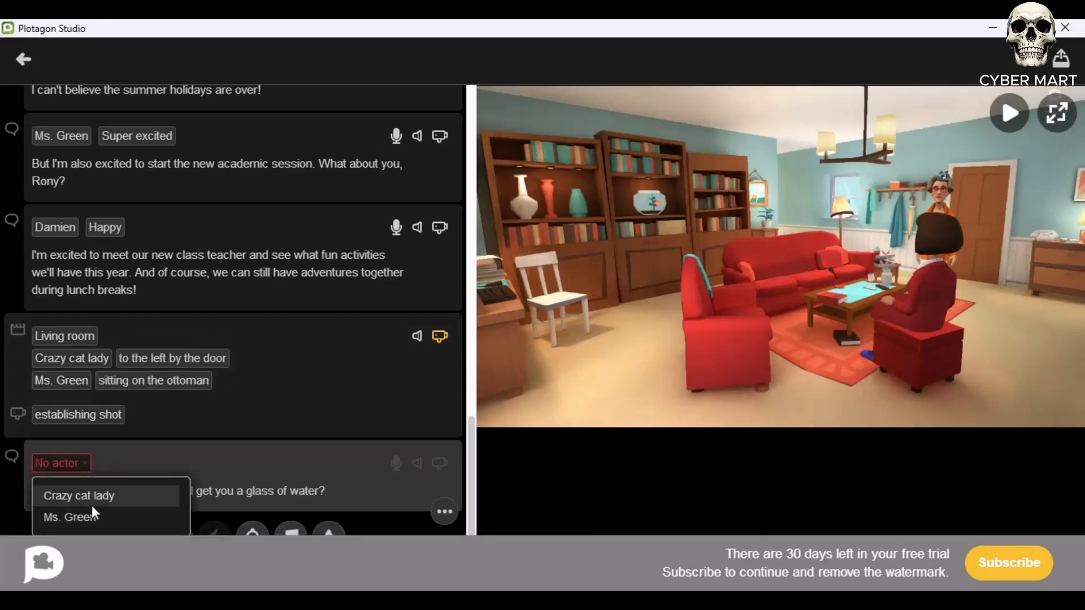
{"action": "left_click", "coordinate": [92, 501]}
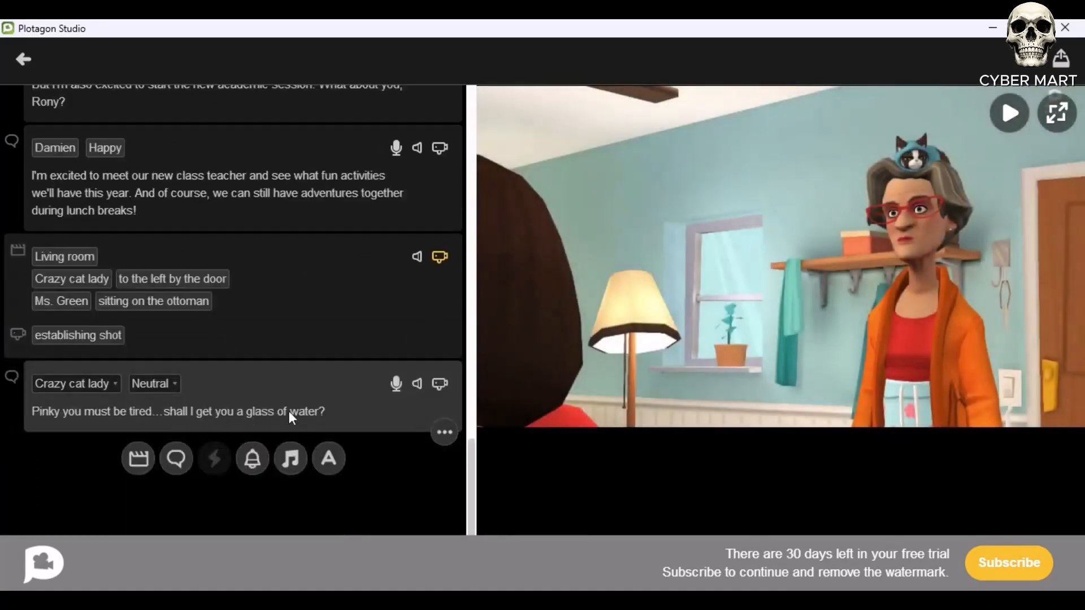
{"action": "left_click", "coordinate": [168, 381]}
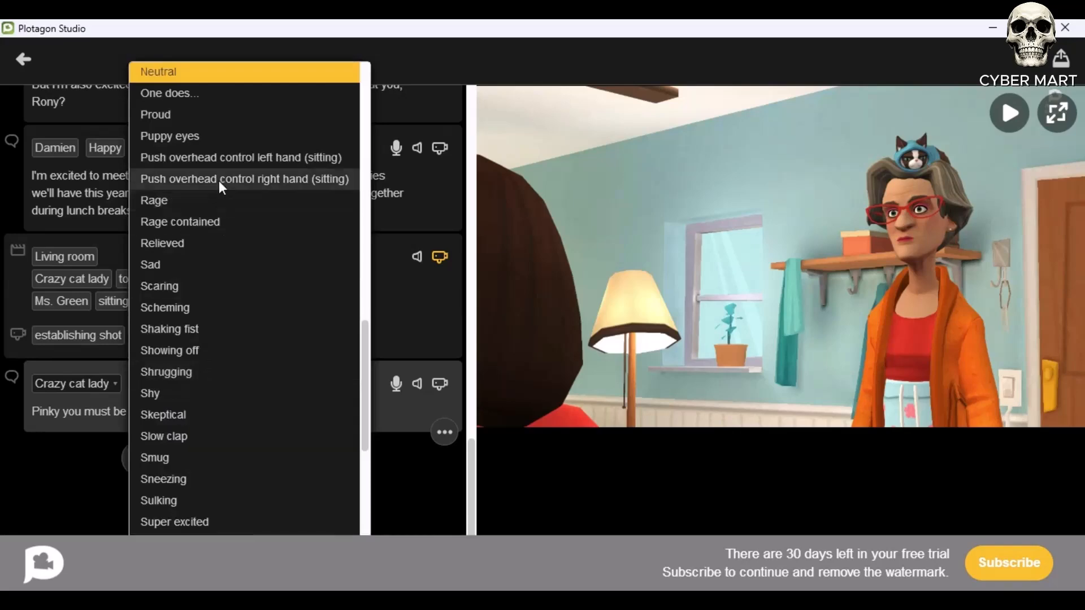
{"action": "left_click", "coordinate": [230, 73]}
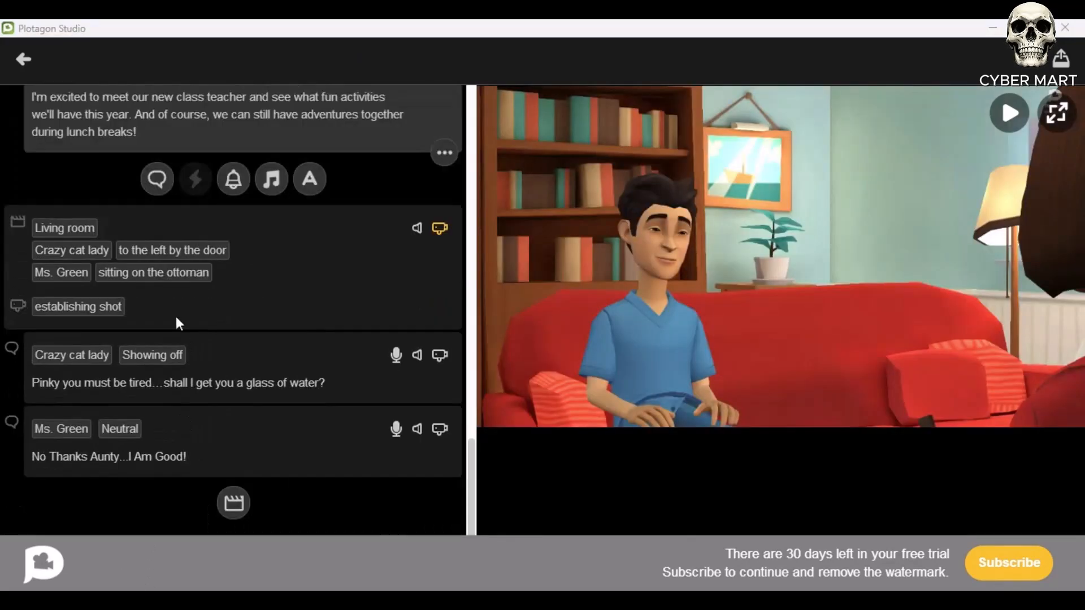
Review the scenes, character positions, expressions and dialogue lines throughout the whole script
{"action": "scroll", "coordinate": [338, 358], "scroll_direction": "up", "scroll_amount": 10}
{"action": "scroll", "coordinate": [238, 297], "scroll_direction": "down", "scroll_amount": 4}
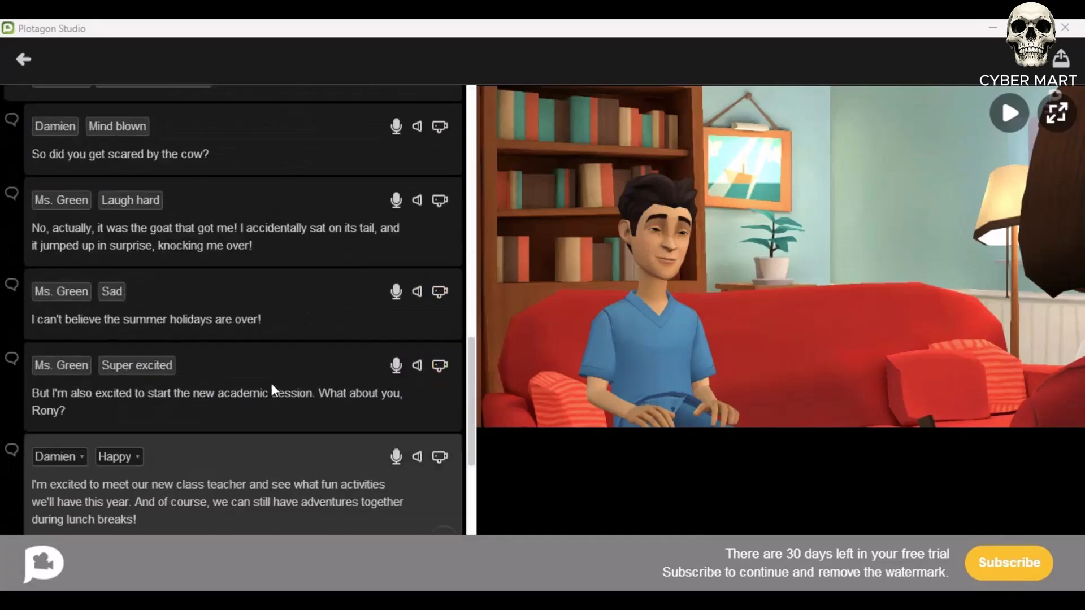
{"action": "scroll", "coordinate": [235, 353], "scroll_direction": "down", "scroll_amount": 4}
{"action": "scroll", "coordinate": [236, 353], "scroll_direction": "up", "scroll_amount": 17}
{"action": "scroll", "coordinate": [198, 401], "scroll_direction": "down", "scroll_amount": 8}
{"action": "scroll", "coordinate": [296, 352], "scroll_direction": "up", "scroll_amount": 8}
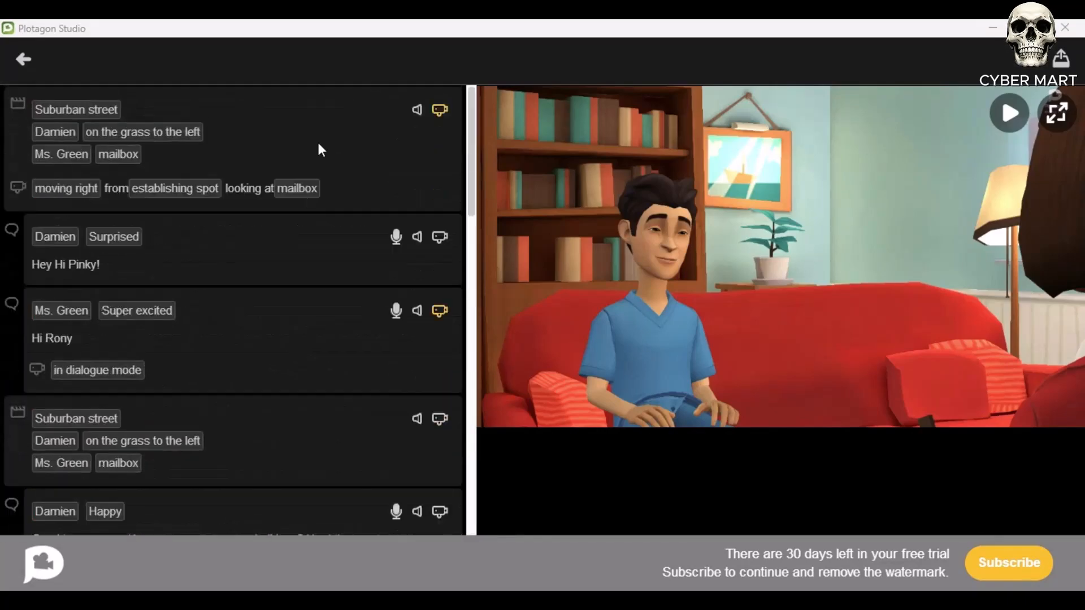
{"action": "scroll", "coordinate": [238, 311], "scroll_direction": "down", "scroll_amount": 10}
{"action": "scroll", "coordinate": [247, 322], "scroll_direction": "up", "scroll_amount": 5}
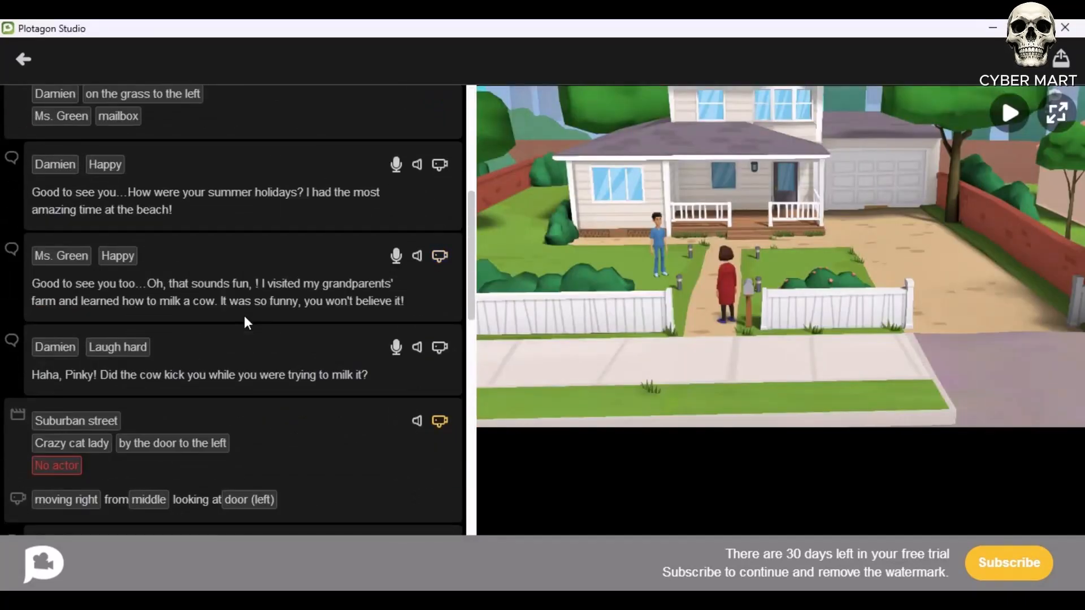
{"action": "scroll", "coordinate": [260, 335], "scroll_direction": "up", "scroll_amount": 5}
{"action": "scroll", "coordinate": [318, 319], "scroll_direction": "down", "scroll_amount": 5}
{"action": "scroll", "coordinate": [319, 319], "scroll_direction": "up", "scroll_amount": 1}
{"action": "scroll", "coordinate": [319, 319], "scroll_direction": "up", "scroll_amount": 5}
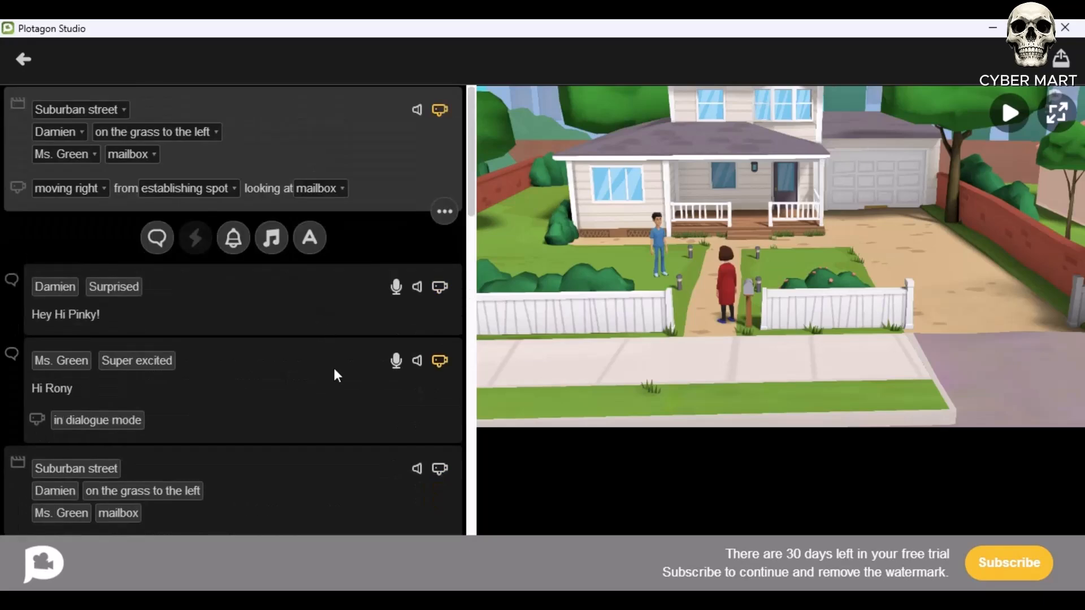
Render the video at 4K resolution and export it with embedded subtitles
{"action": "left_click", "coordinate": [1062, 61]}
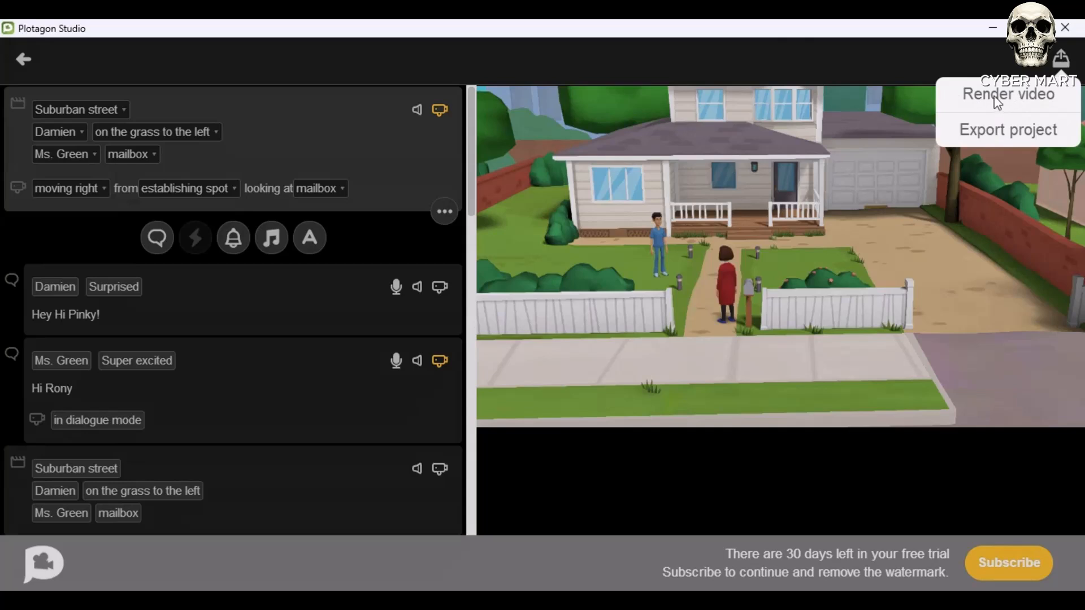
{"action": "left_click", "coordinate": [997, 100]}
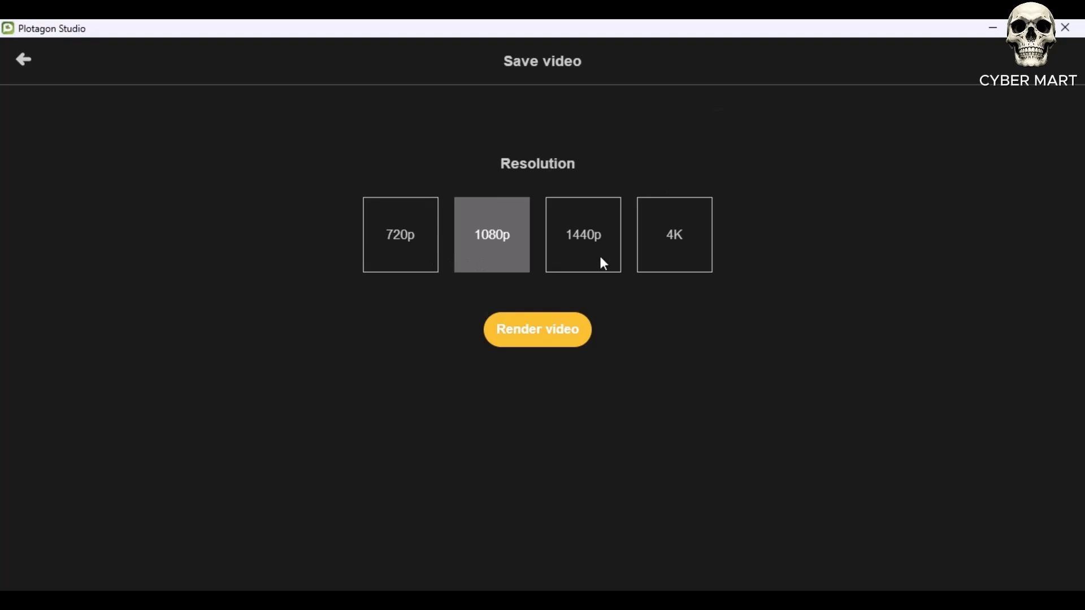
{"action": "left_click", "coordinate": [670, 258]}
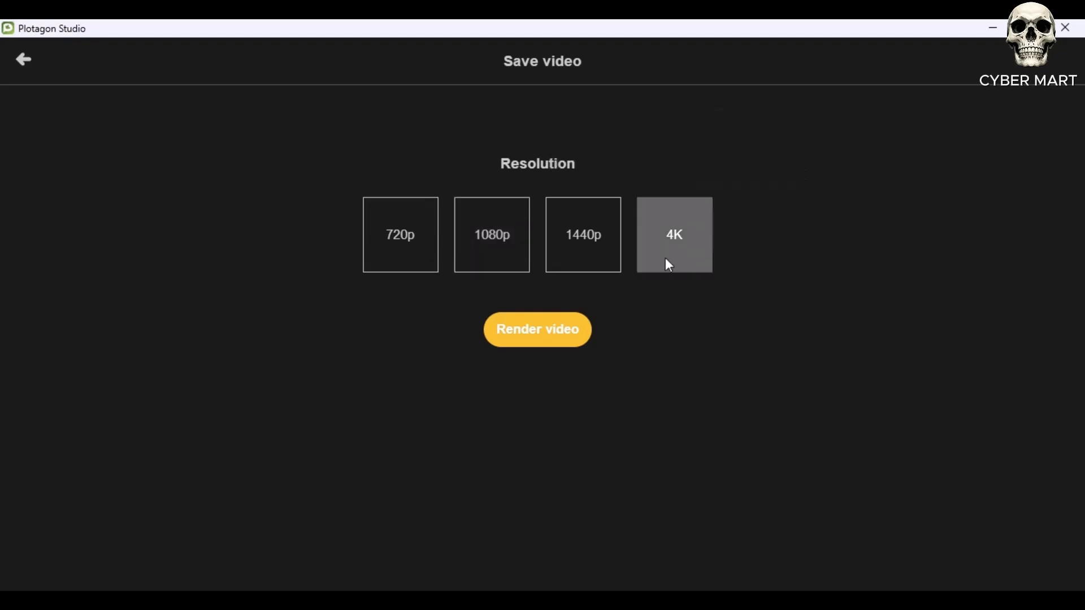
{"action": "left_click", "coordinate": [534, 338]}
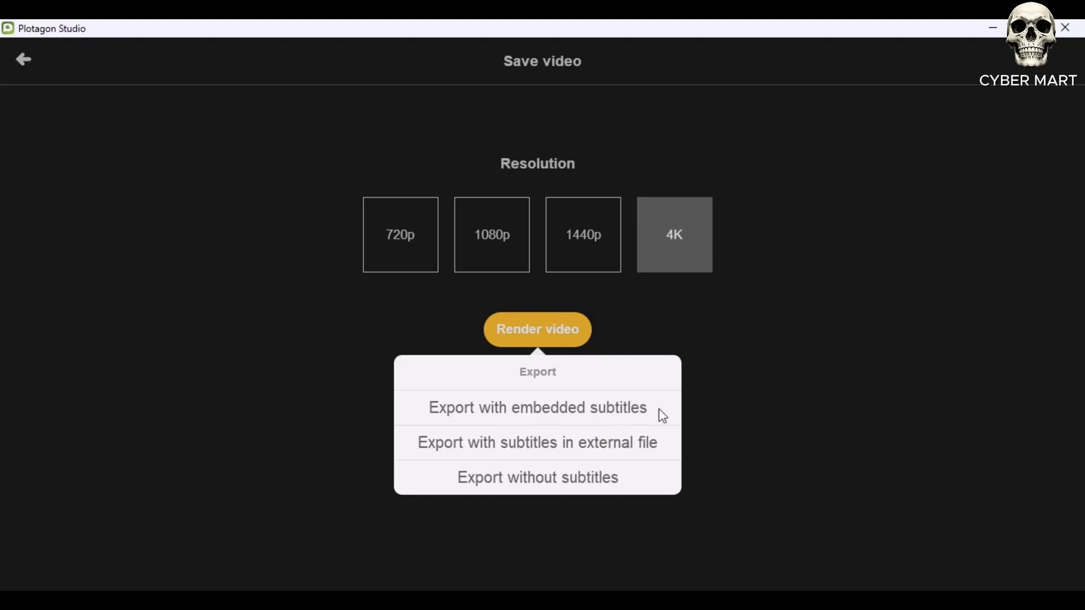
{"action": "left_click", "coordinate": [627, 409]}
{"action": "left_click", "coordinate": [523, 339]}
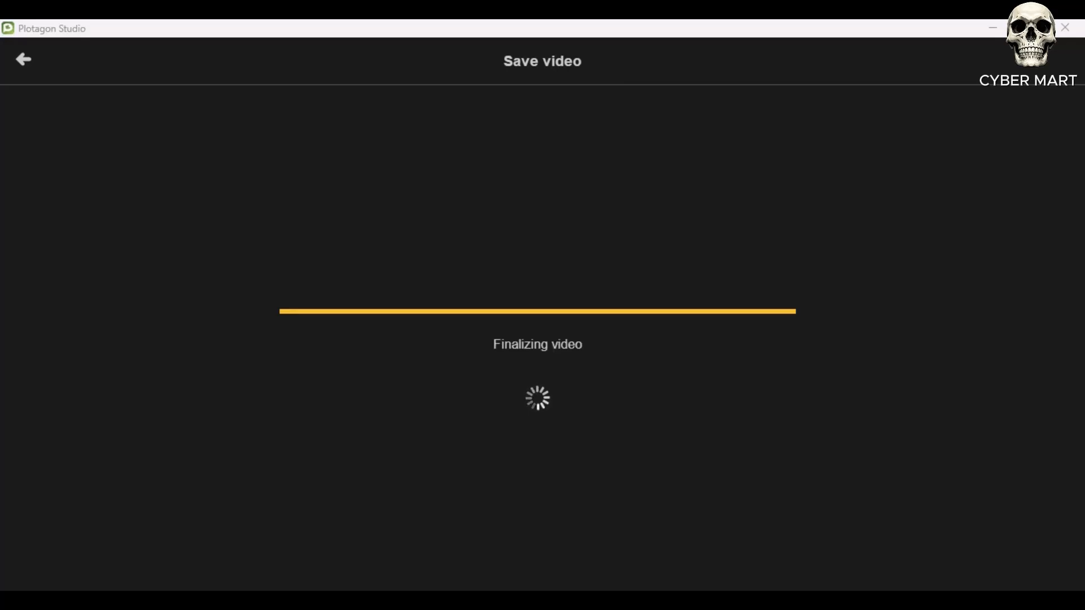
Save the rendered video under the file name 2 and close the finished export
{"action": "left_click", "coordinate": [383, 324]}
{"action": "type", "text": "2"}
{"action": "left_click", "coordinate": [409, 374]}
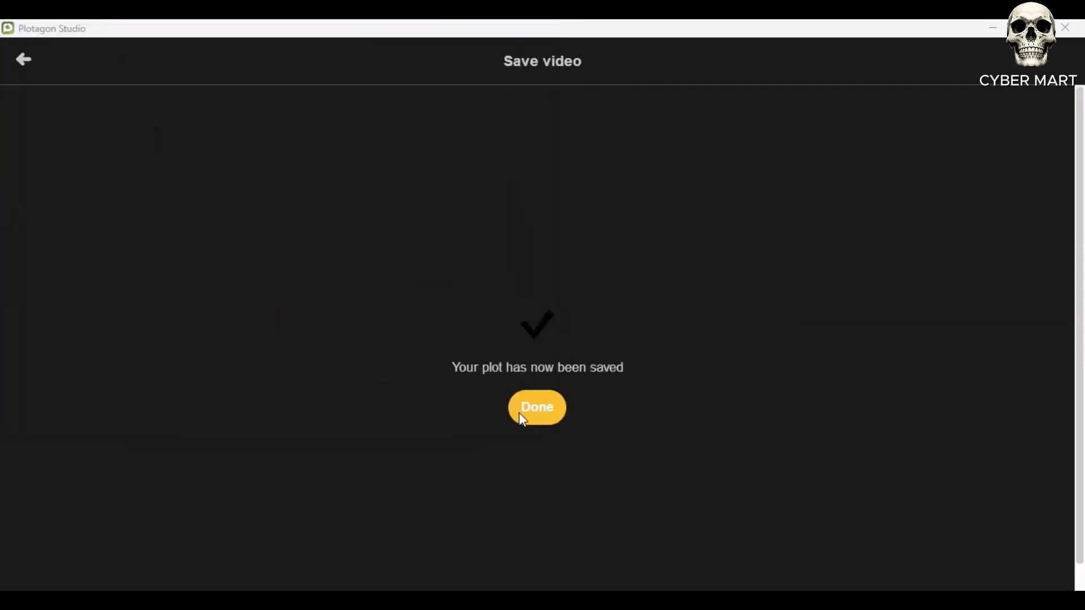
{"action": "left_click", "coordinate": [523, 417]}
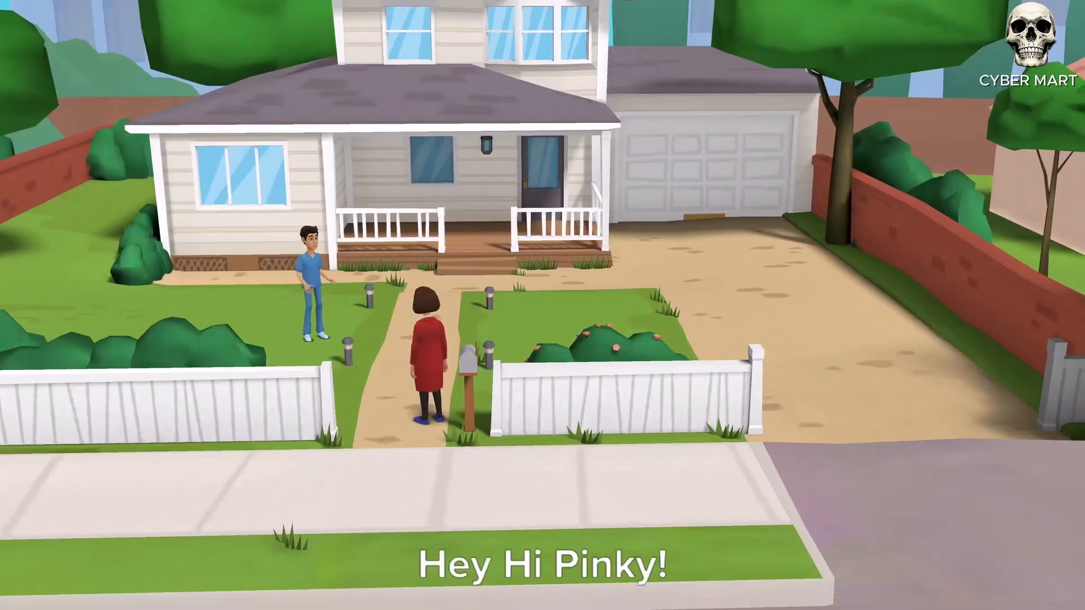